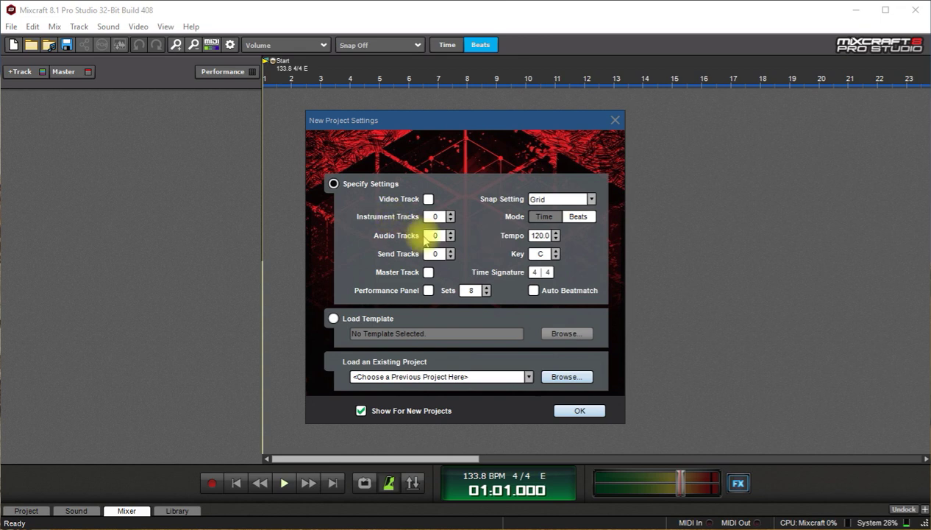
- Create an empty project with the offered settings and bring up the start of the Vegas Rock loop list in the library
{"action": "left_click", "coordinate": [580, 412]}
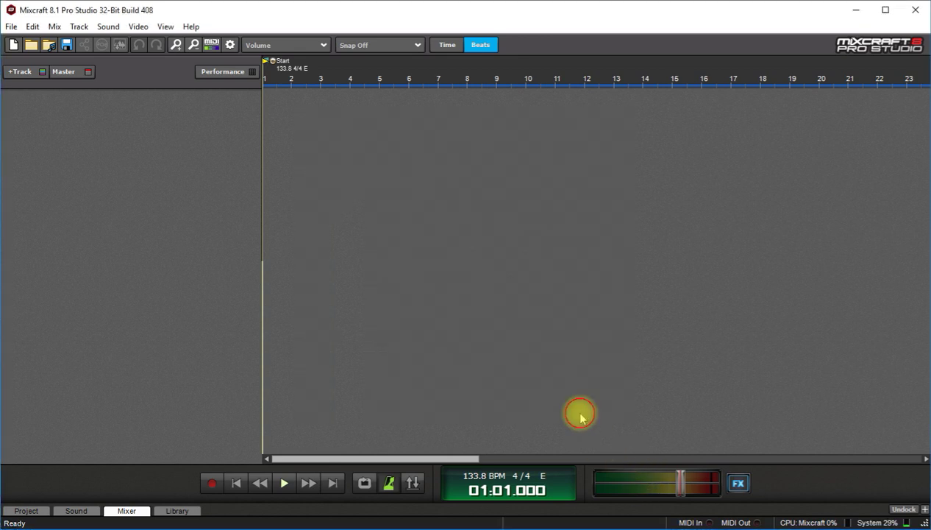
{"action": "left_click", "coordinate": [173, 511]}
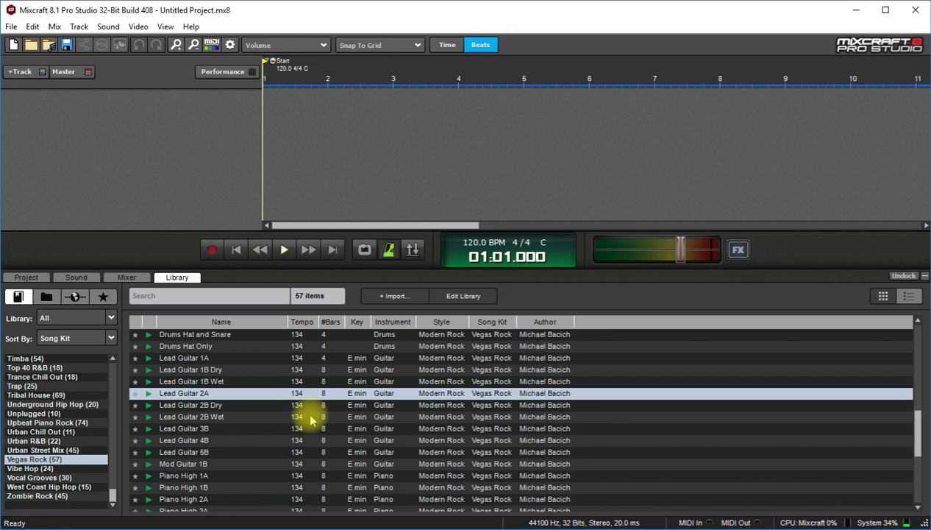
{"action": "scroll", "coordinate": [221, 434], "scroll_direction": "up", "scroll_amount": 3}
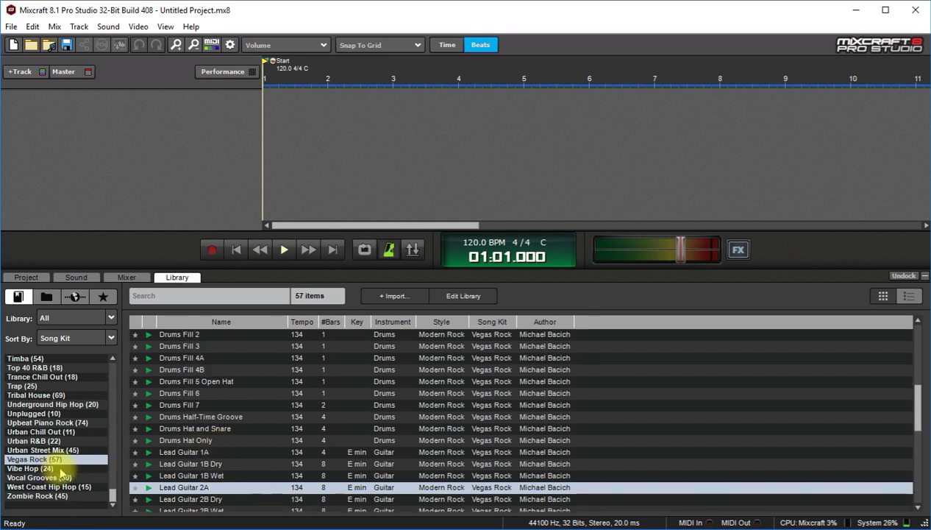
{"action": "scroll", "coordinate": [182, 447], "scroll_direction": "up", "scroll_amount": 8}
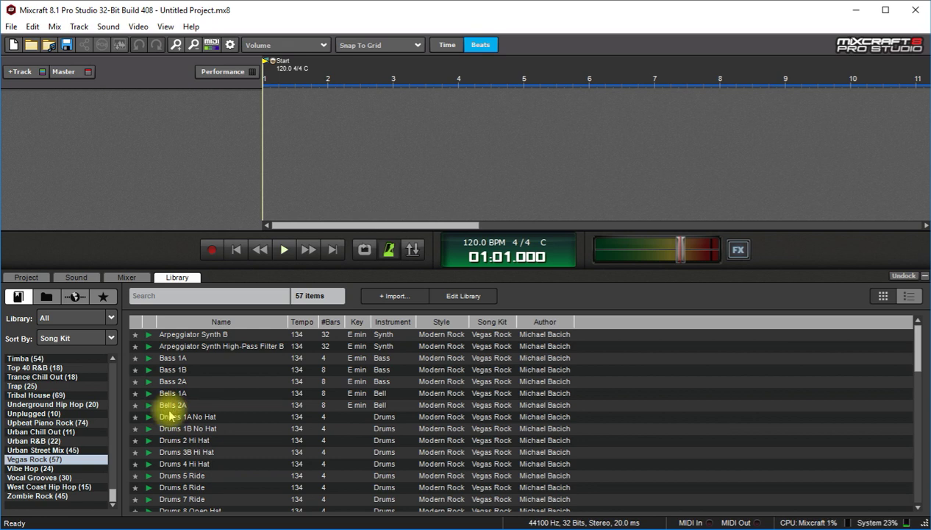
- Preview Drums Fill 1, place it on a new track at measure 1, and switch the project tempo to 133.8 bpm
{"action": "scroll", "coordinate": [165, 427], "scroll_direction": "down", "scroll_amount": 1}
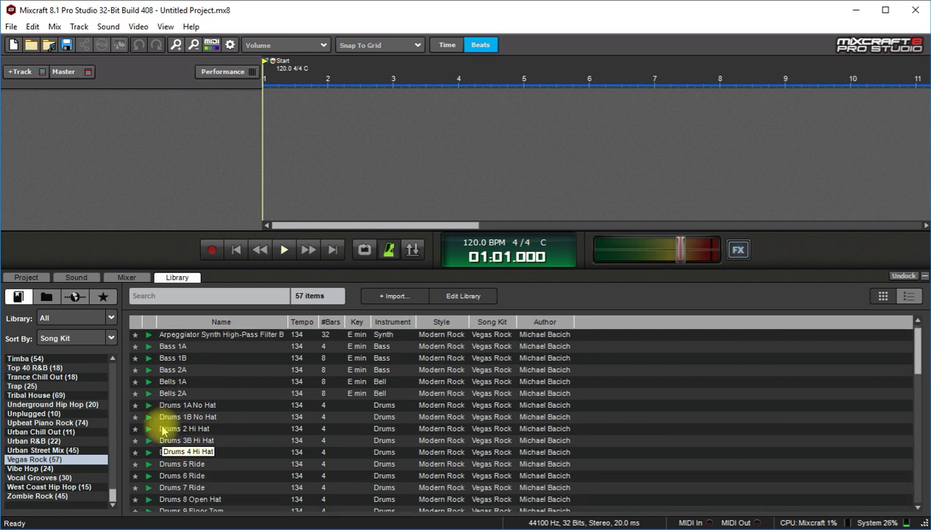
{"action": "scroll", "coordinate": [162, 431], "scroll_direction": "down", "scroll_amount": 3}
{"action": "scroll", "coordinate": [160, 435], "scroll_direction": "down", "scroll_amount": 1}
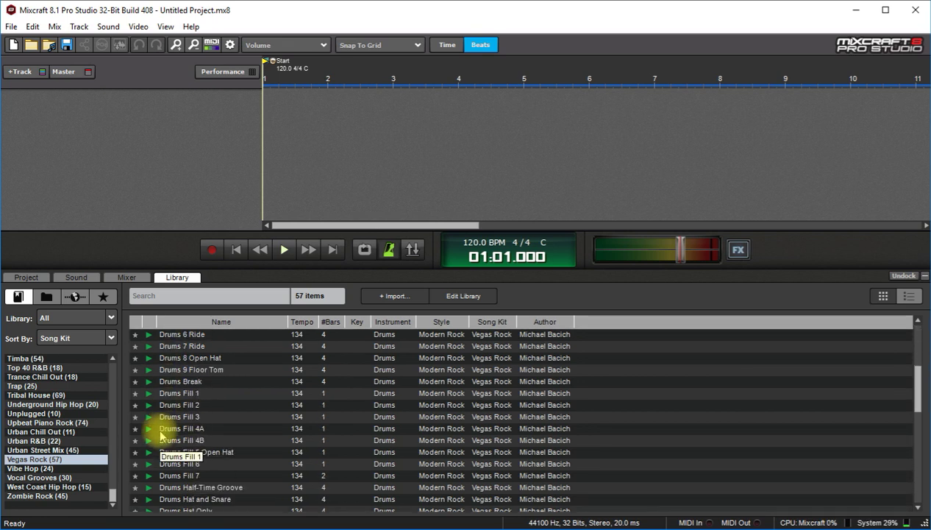
{"action": "scroll", "coordinate": [161, 435], "scroll_direction": "down", "scroll_amount": 1}
{"action": "left_click", "coordinate": [149, 357]}
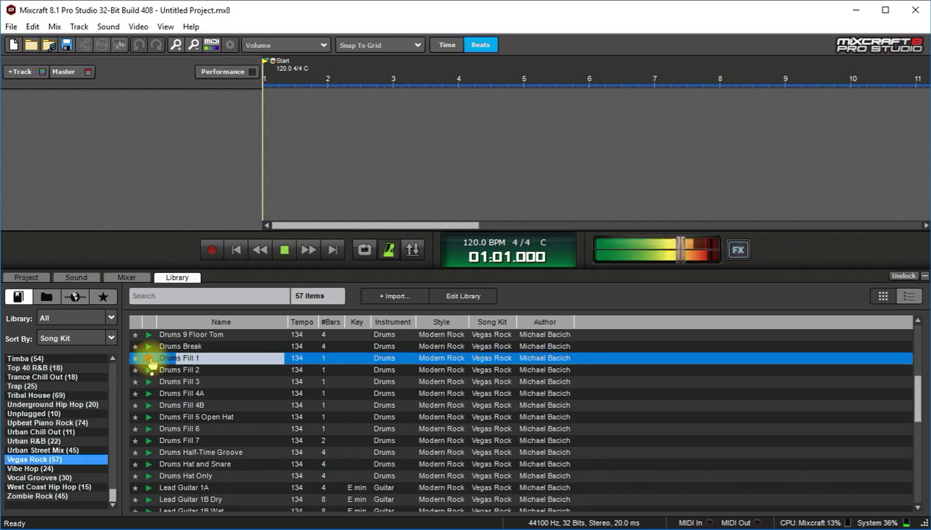
{"action": "left_click_drag", "start_coordinate": [170, 359], "coordinate": [267, 96]}
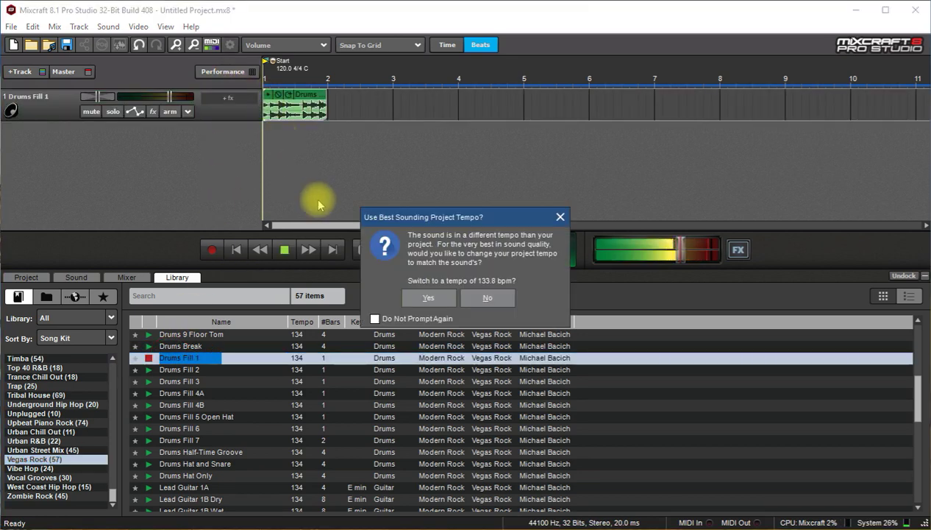
{"action": "left_click", "coordinate": [434, 298]}
{"action": "key", "text": "space"}
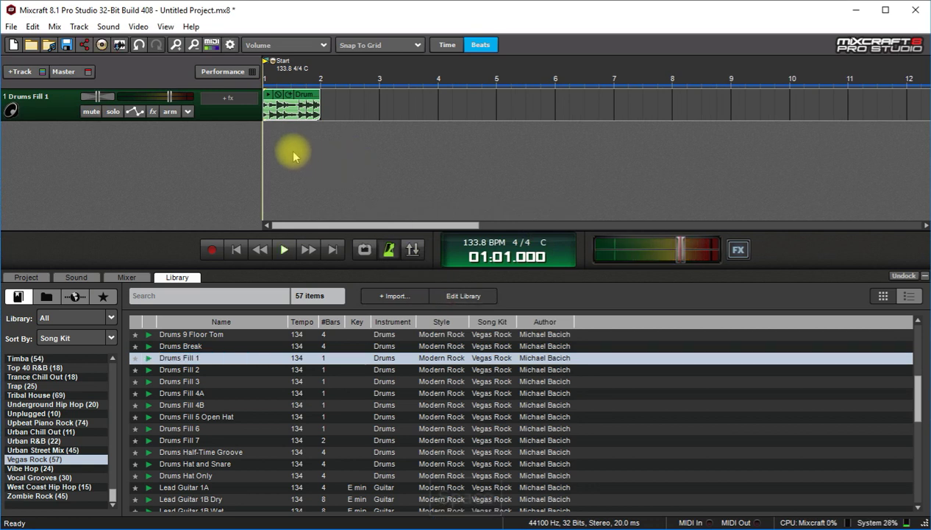
- Change the colour of the Drums Fill 1 track to yellow
{"action": "right_click", "coordinate": [68, 103]}
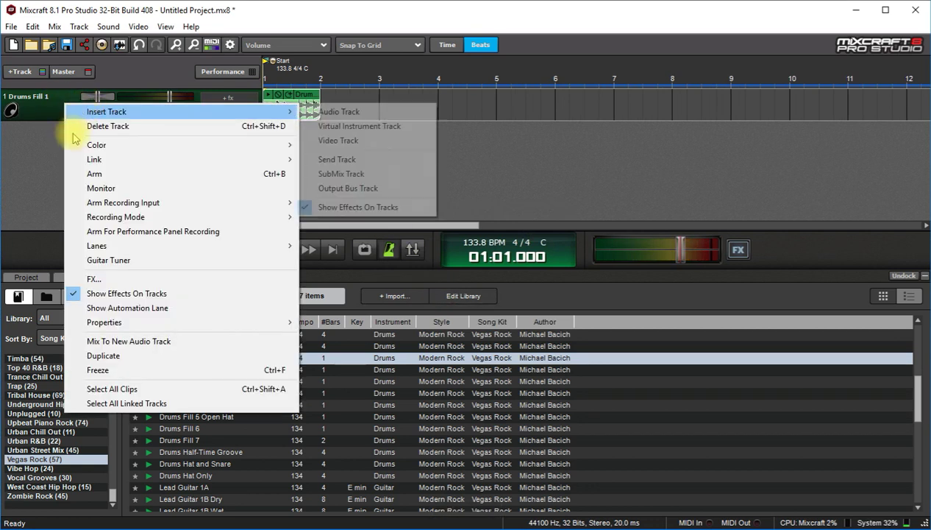
{"action": "mouse_move", "coordinate": [133, 144]}
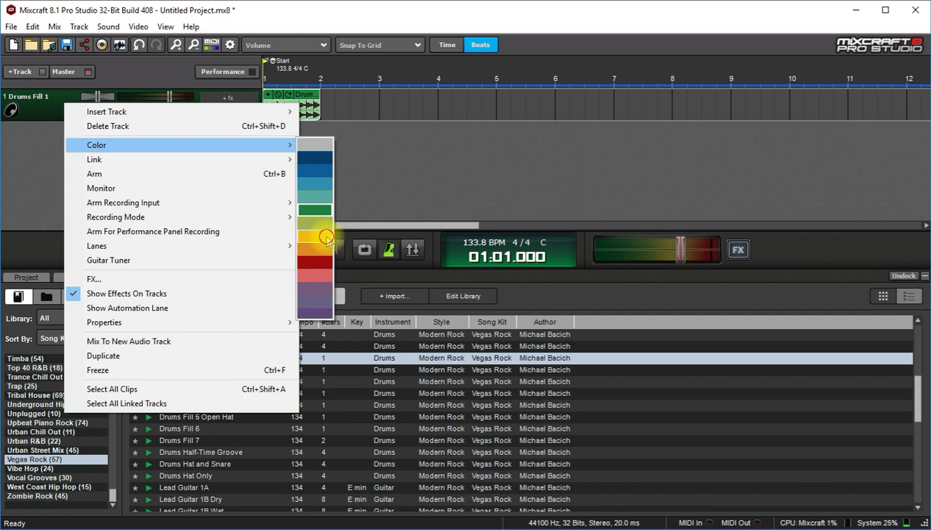
{"action": "left_click", "coordinate": [326, 237]}
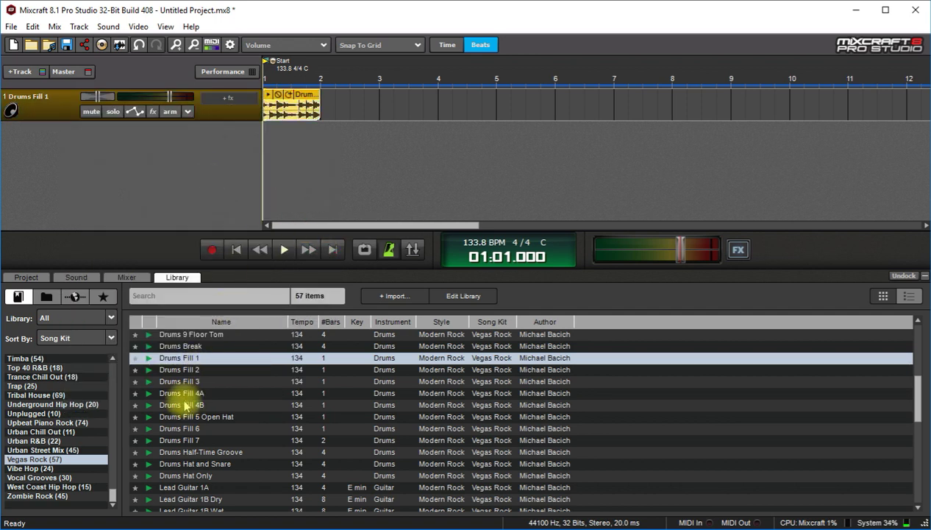
- Find the Drums 5 Ride loop in the Vegas Rock kit, preview it and place it on a new track at measure 2
{"action": "scroll", "coordinate": [186, 406], "scroll_direction": "down", "scroll_amount": 7}
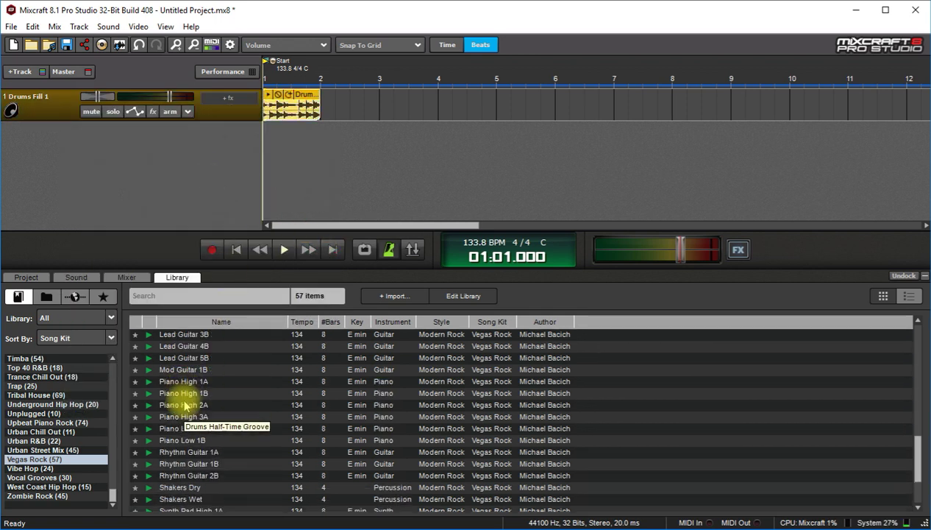
{"action": "scroll", "coordinate": [186, 405], "scroll_direction": "down", "scroll_amount": 3}
{"action": "scroll", "coordinate": [186, 405], "scroll_direction": "up", "scroll_amount": 11}
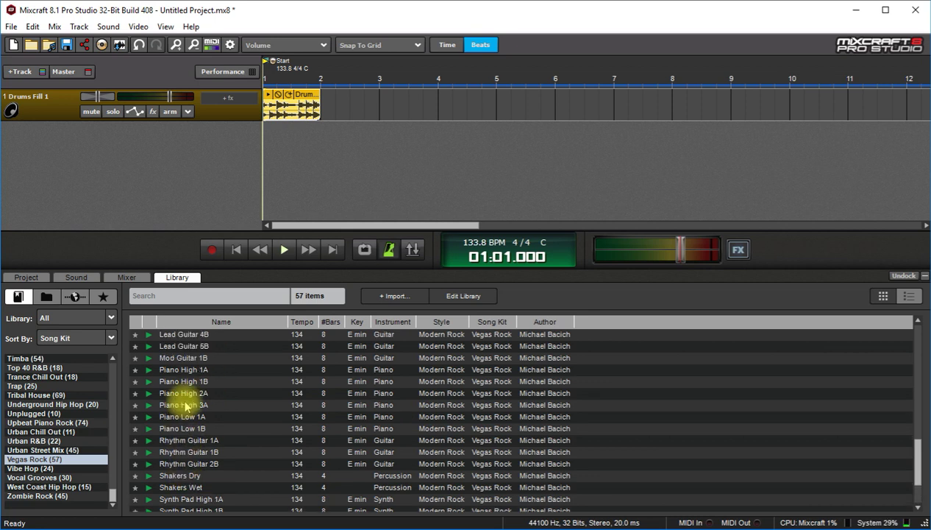
{"action": "scroll", "coordinate": [186, 405], "scroll_direction": "down", "scroll_amount": 4}
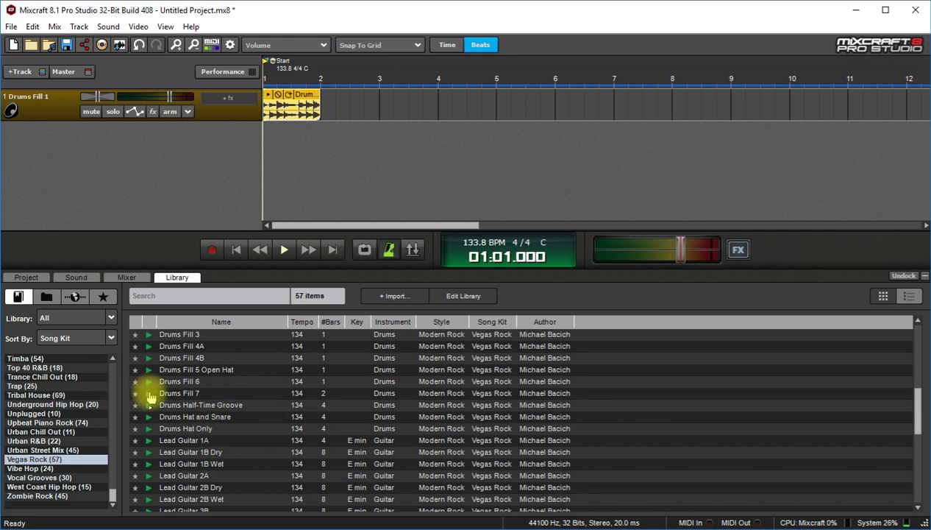
{"action": "scroll", "coordinate": [152, 401], "scroll_direction": "down", "scroll_amount": 2}
{"action": "scroll", "coordinate": [152, 402], "scroll_direction": "up", "scroll_amount": 5}
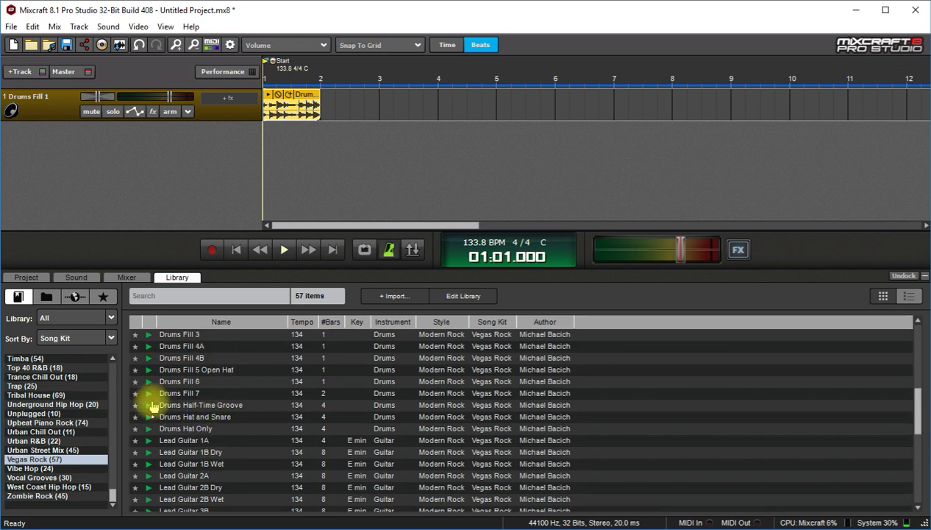
{"action": "scroll", "coordinate": [152, 404], "scroll_direction": "up", "scroll_amount": 3}
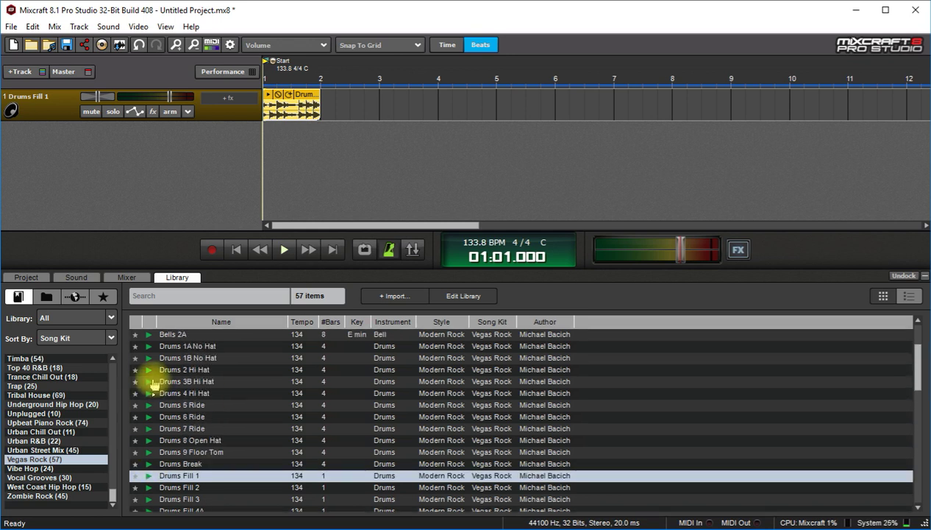
{"action": "left_click", "coordinate": [148, 405]}
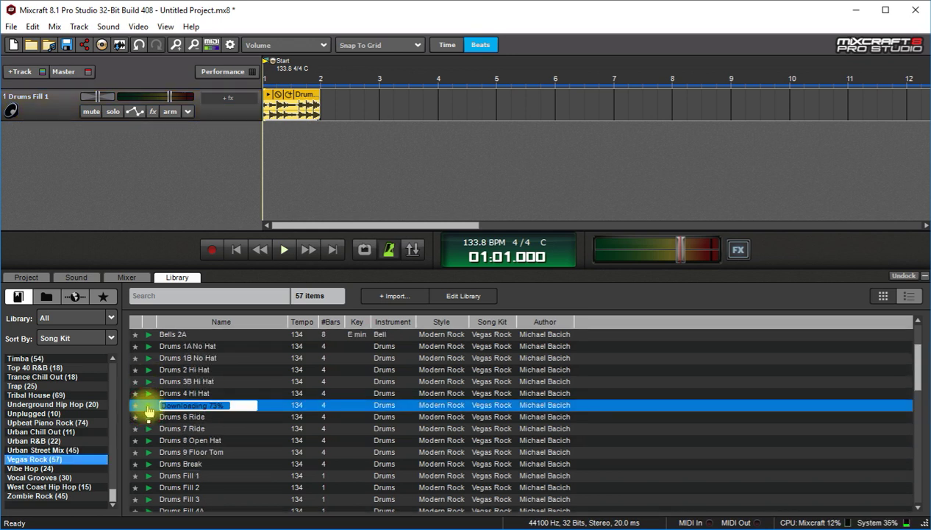
{"action": "left_click_drag", "start_coordinate": [149, 410], "coordinate": [322, 125]}
{"action": "left_click", "coordinate": [305, 219]}
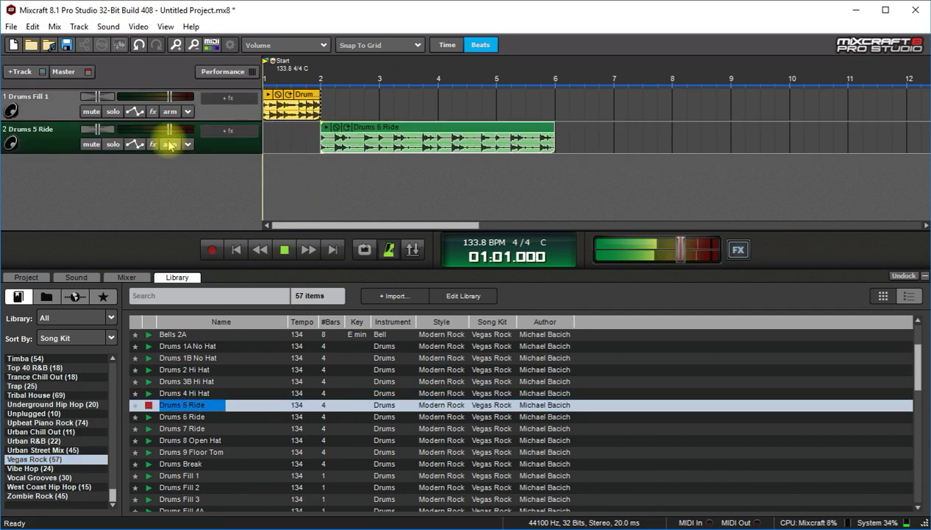
- Change the colour of the Drums 5 Ride track to yellow and stop the loop preview
{"action": "right_click", "coordinate": [247, 151]}
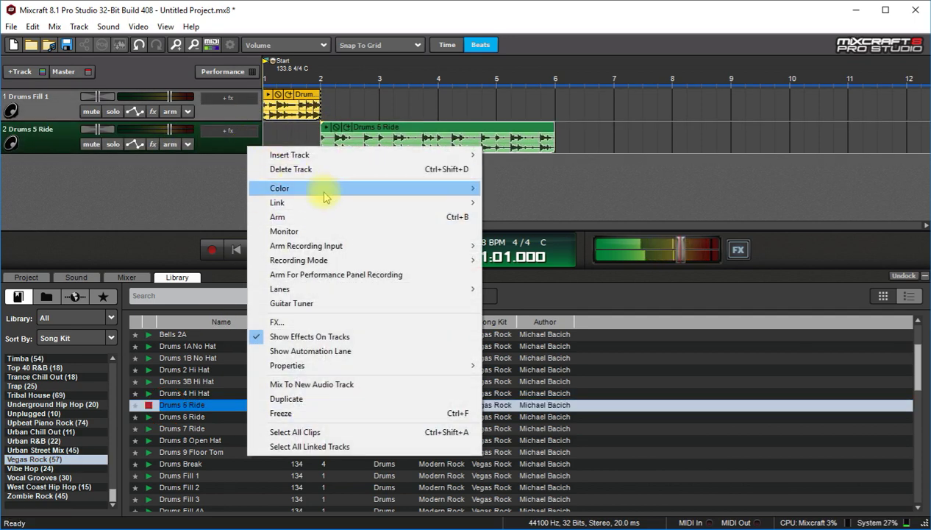
{"action": "mouse_move", "coordinate": [324, 188]}
{"action": "left_click", "coordinate": [504, 290]}
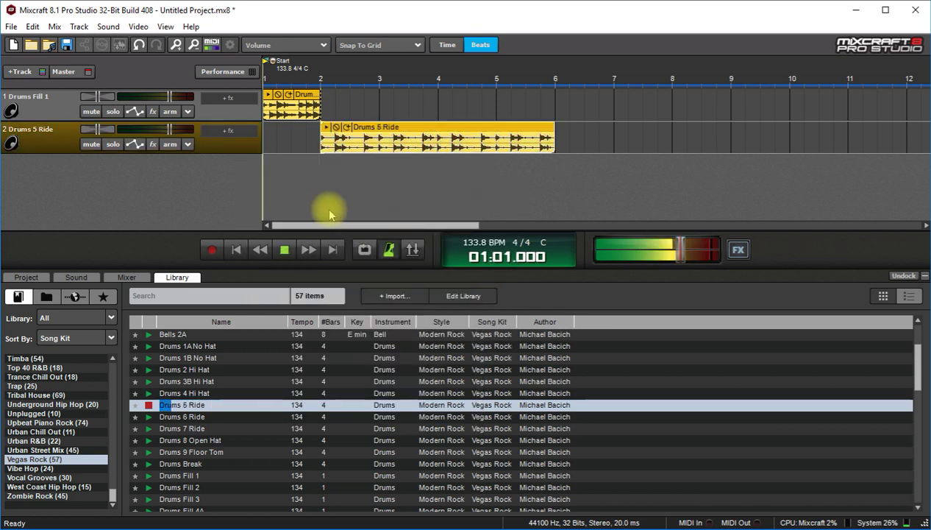
{"action": "key", "text": "space"}
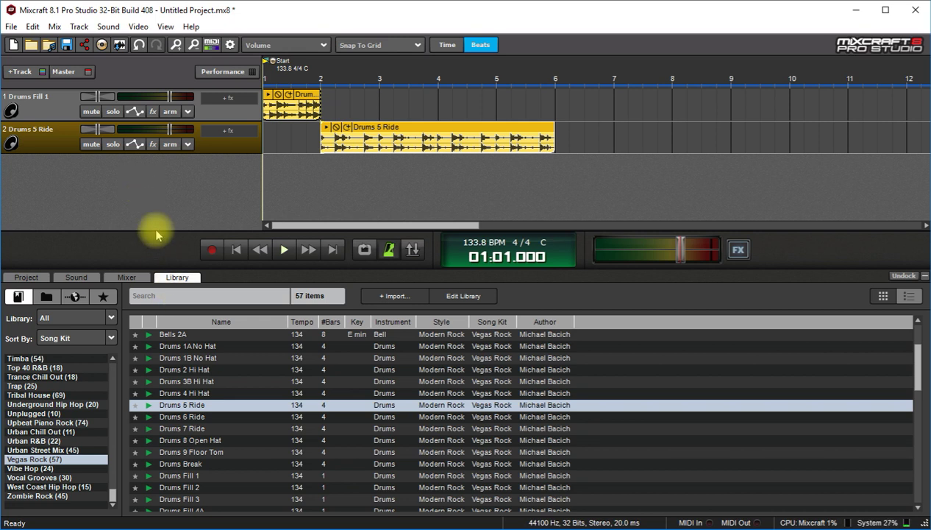
- Preview Bass 1A, place it on a new track at measure 2, and switch the project key to E
{"action": "scroll", "coordinate": [192, 360], "scroll_direction": "up", "scroll_amount": 2}
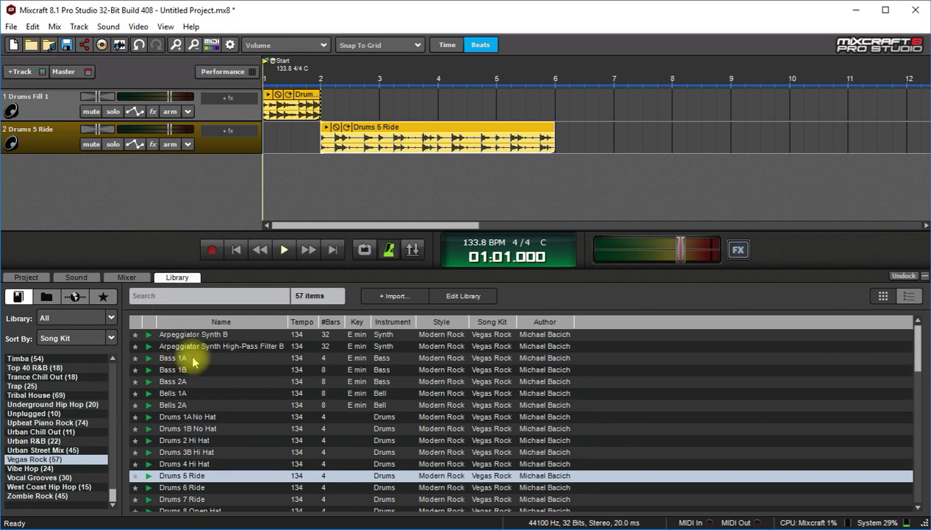
{"action": "left_click", "coordinate": [149, 358]}
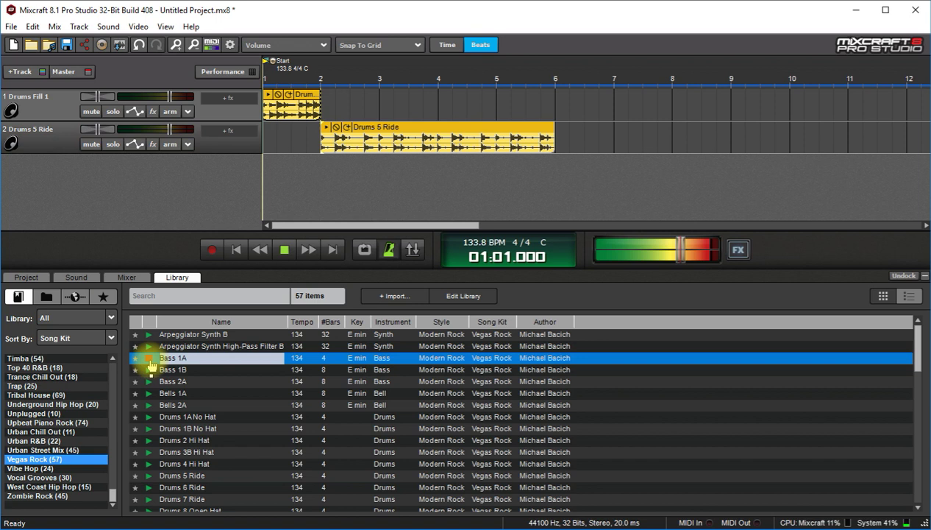
{"action": "key", "text": "space"}
{"action": "left_click_drag", "start_coordinate": [171, 358], "coordinate": [322, 168]}
{"action": "left_click", "coordinate": [425, 295]}
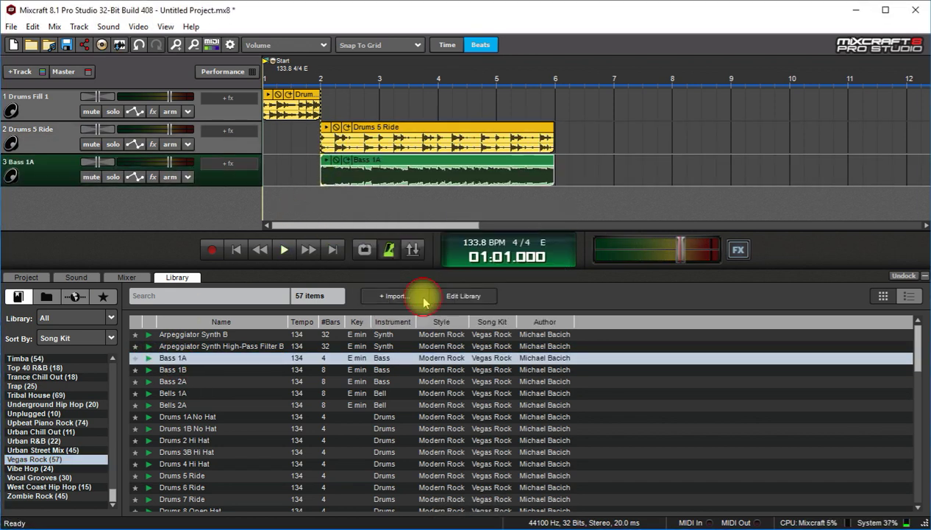
- Play the arrangement while changing the Bass 1A track's colour to light blue, and stop playback
{"action": "key", "text": "space"}
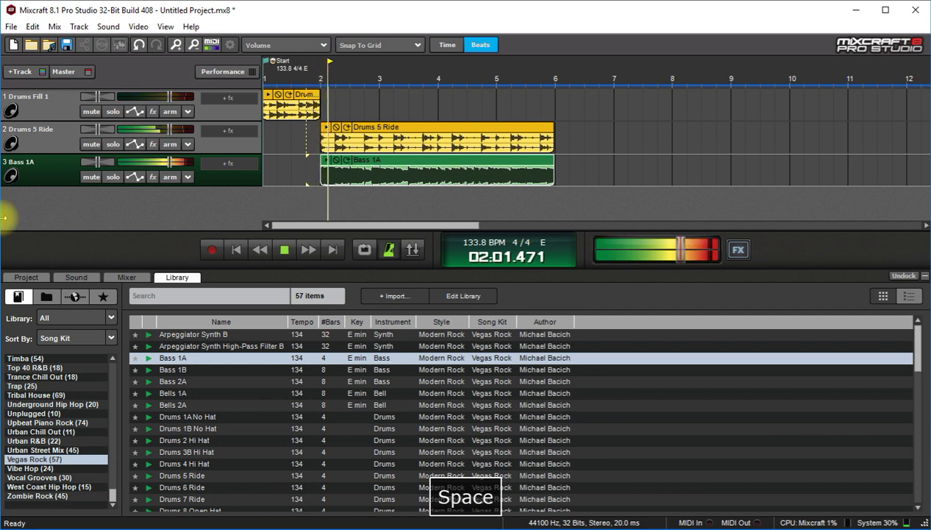
{"action": "right_click", "coordinate": [60, 168]}
{"action": "mouse_move", "coordinate": [121, 210]}
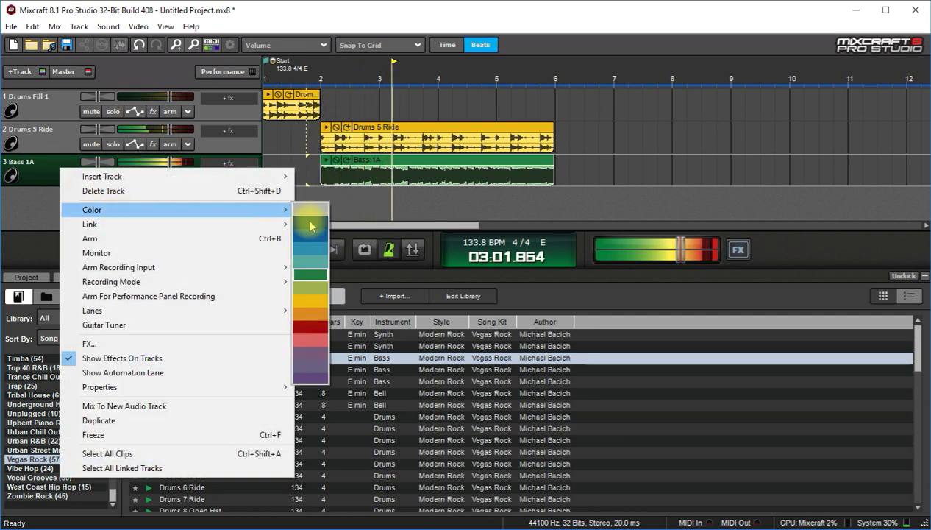
{"action": "left_click", "coordinate": [313, 248]}
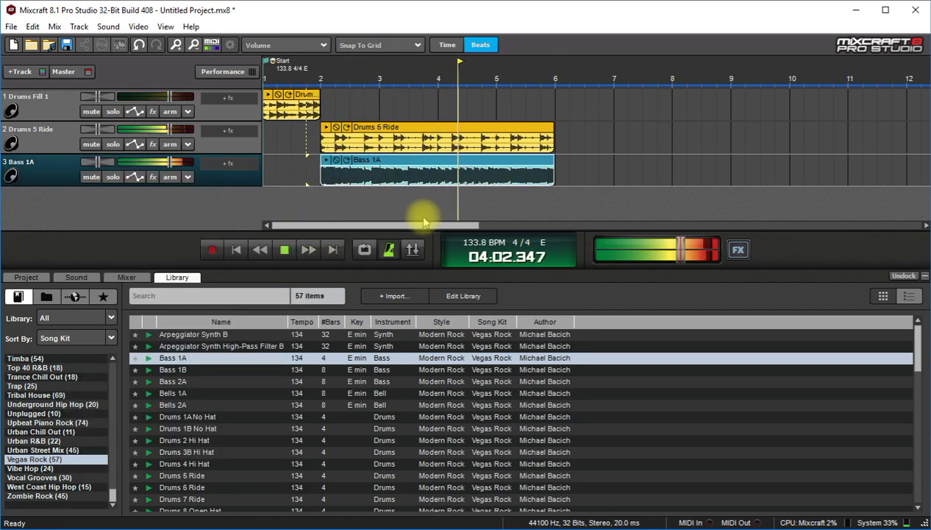
{"action": "key", "text": "space"}
- Loop the Drums 5 Ride and Bass 1A clips out to measure 10
{"action": "left_click_drag", "start_coordinate": [553, 127], "coordinate": [805, 131]}
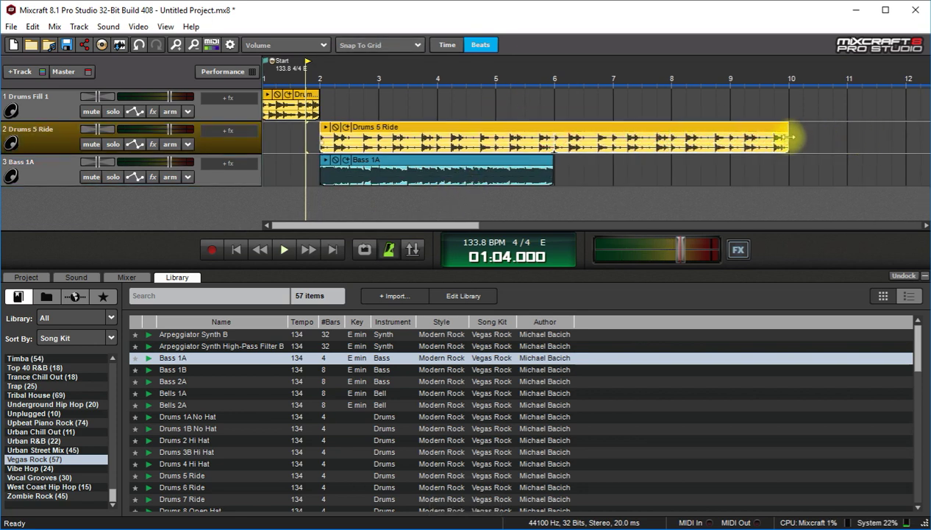
{"action": "left_click_drag", "start_coordinate": [553, 157], "coordinate": [789, 163]}
- Find the Rhythm Guitar 1A loop, preview it and place it on a new track at measure 6
{"action": "scroll", "coordinate": [187, 426], "scroll_direction": "down", "scroll_amount": 5}
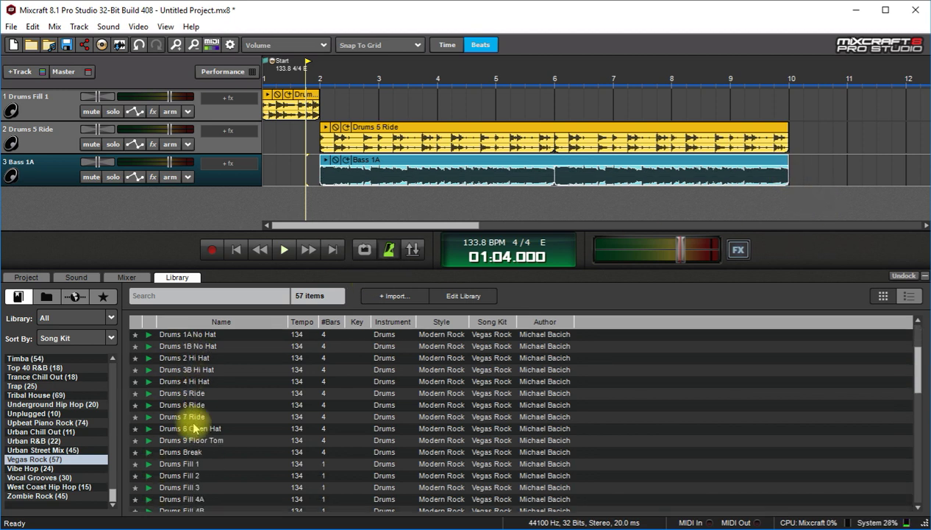
{"action": "scroll", "coordinate": [194, 427], "scroll_direction": "down", "scroll_amount": 8}
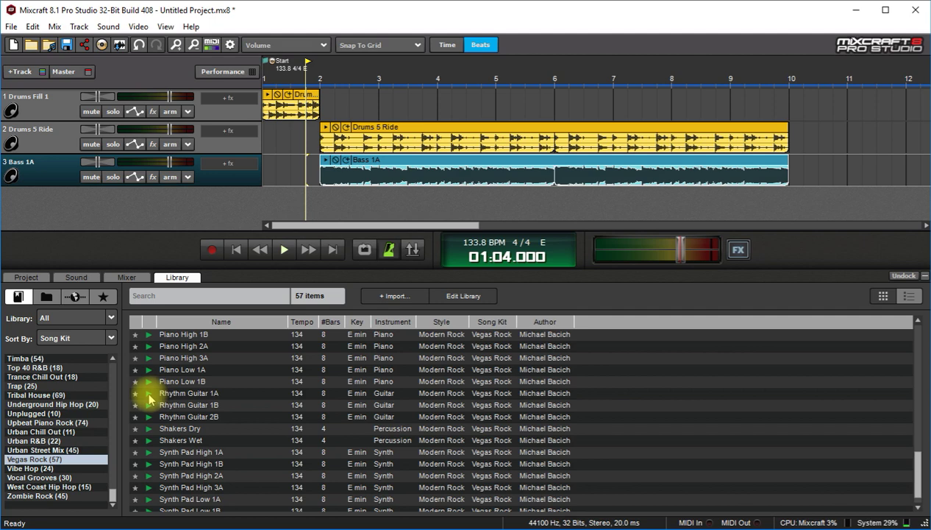
{"action": "left_click", "coordinate": [149, 396]}
{"action": "key", "text": "space"}
{"action": "left_click_drag", "start_coordinate": [149, 398], "coordinate": [555, 195]}
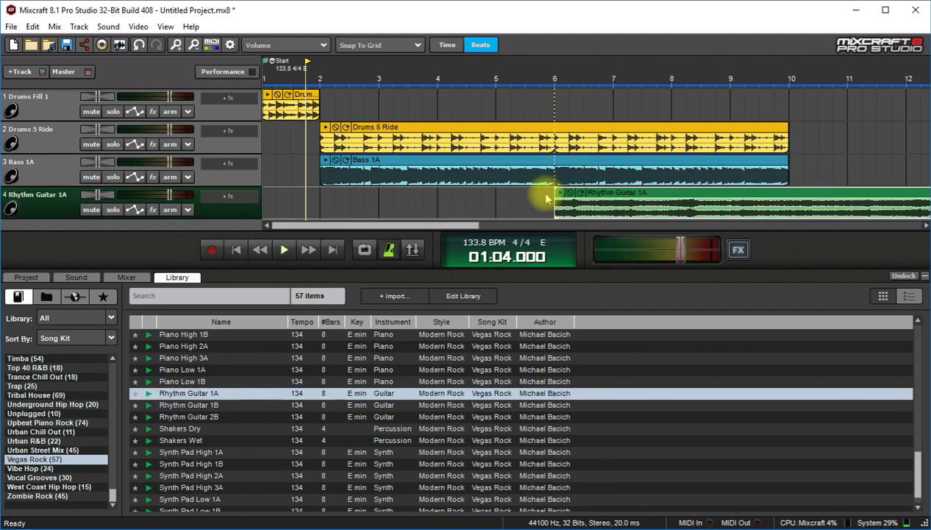
- Extend the Drums 5 Ride and Bass 1A clips to measure 14, matching the end of the Rhythm Guitar 1A clip
{"action": "scroll", "coordinate": [566, 139], "scroll_direction": "down", "scroll_amount": 3}
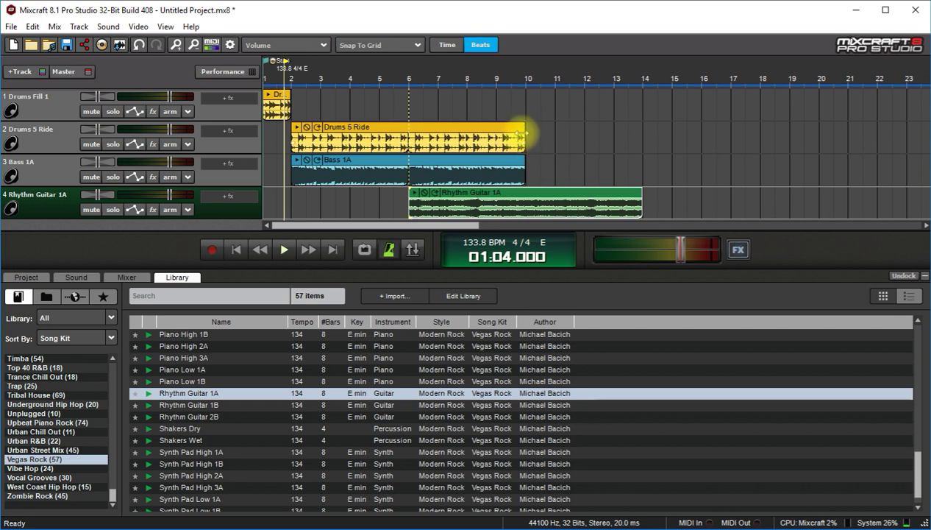
{"action": "left_click_drag", "start_coordinate": [522, 129], "coordinate": [642, 131]}
{"action": "left_click_drag", "start_coordinate": [523, 159], "coordinate": [644, 160]}
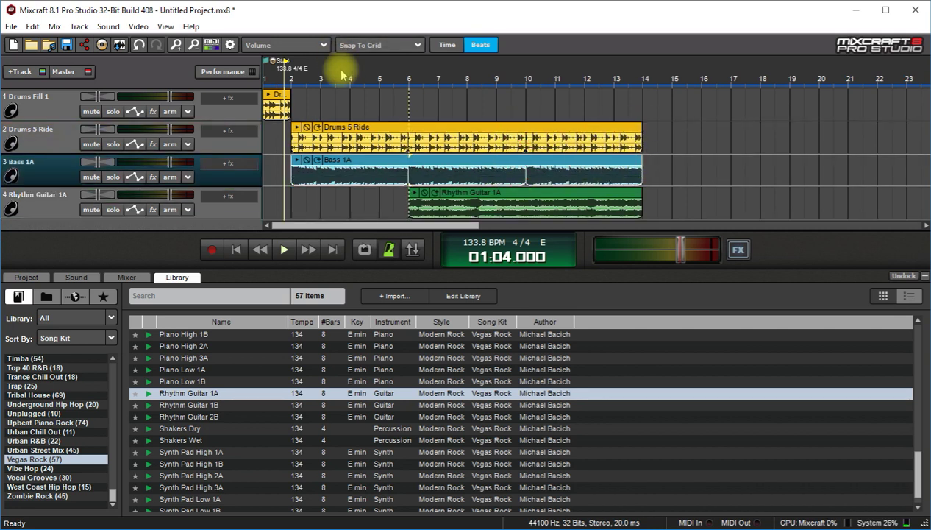
- Add a timeline marker titled "Lead" at measure 10
{"action": "double_click", "coordinate": [527, 77]}
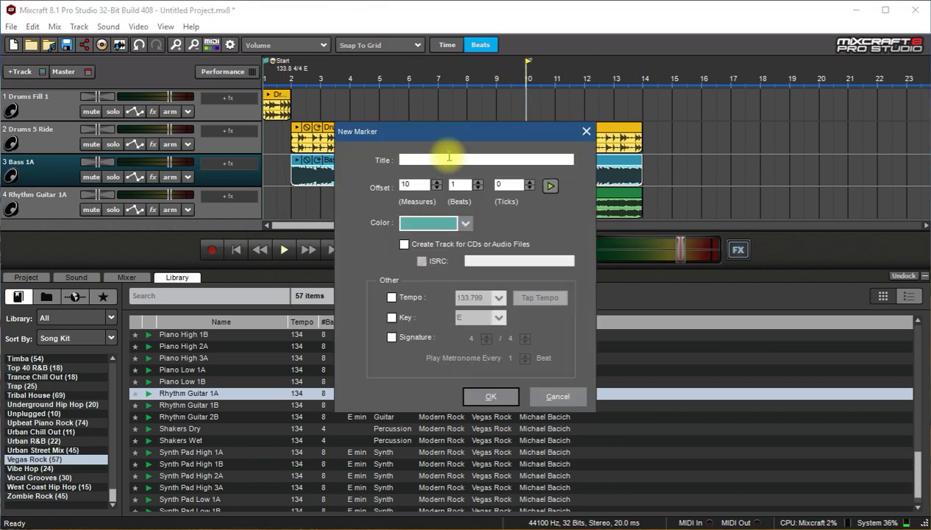
{"action": "type", "text": "Lead"}
{"action": "key", "text": "Return"}
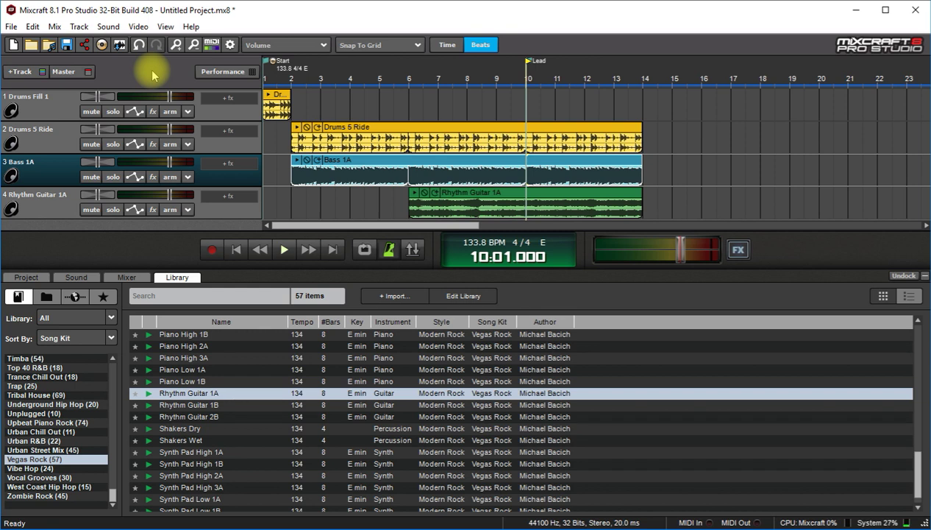
- Add an audio track, preview several lead guitar loops and place Lead Guitar 2A on the new track at measure 10
{"action": "key", "text": "ctrl+g"}
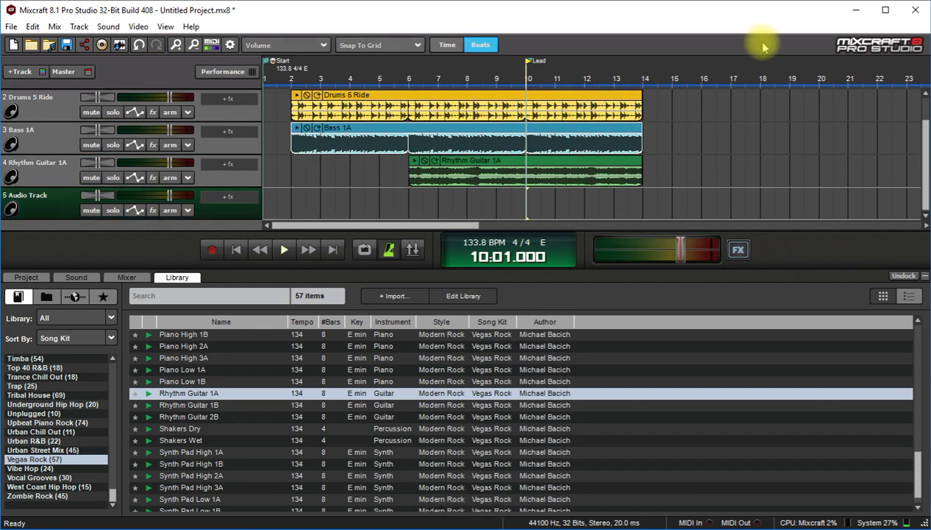
{"action": "scroll", "coordinate": [181, 439], "scroll_direction": "down", "scroll_amount": 1}
{"action": "scroll", "coordinate": [181, 439], "scroll_direction": "up", "scroll_amount": 5}
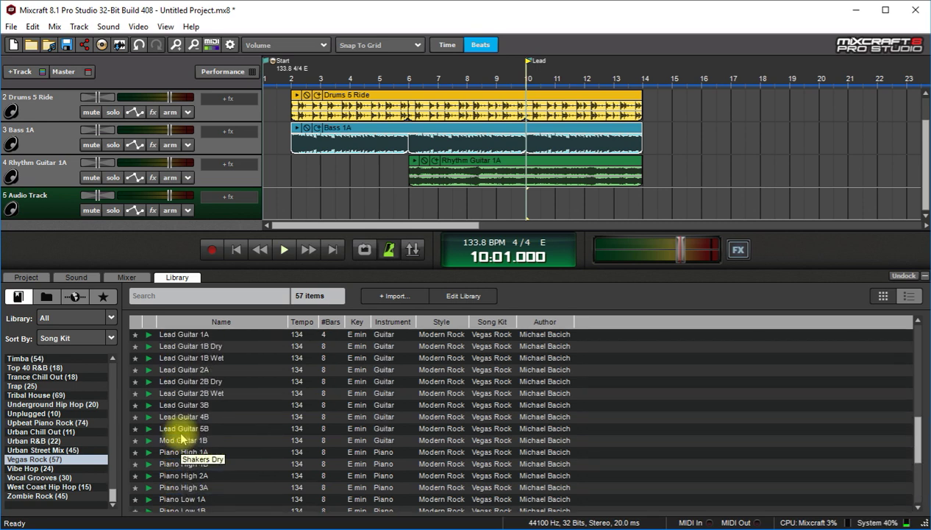
{"action": "scroll", "coordinate": [181, 439], "scroll_direction": "up", "scroll_amount": 1}
{"action": "left_click", "coordinate": [148, 346]}
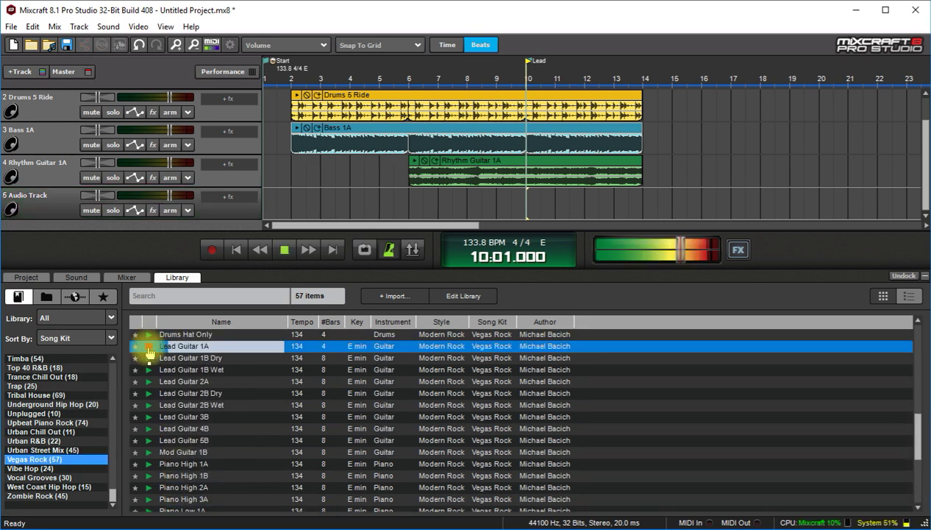
{"action": "left_click", "coordinate": [149, 359]}
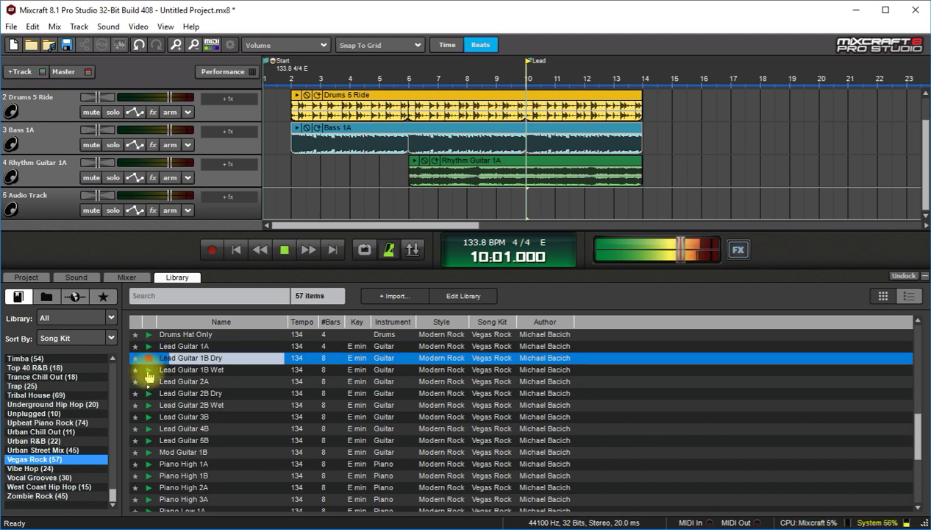
{"action": "left_click", "coordinate": [148, 380]}
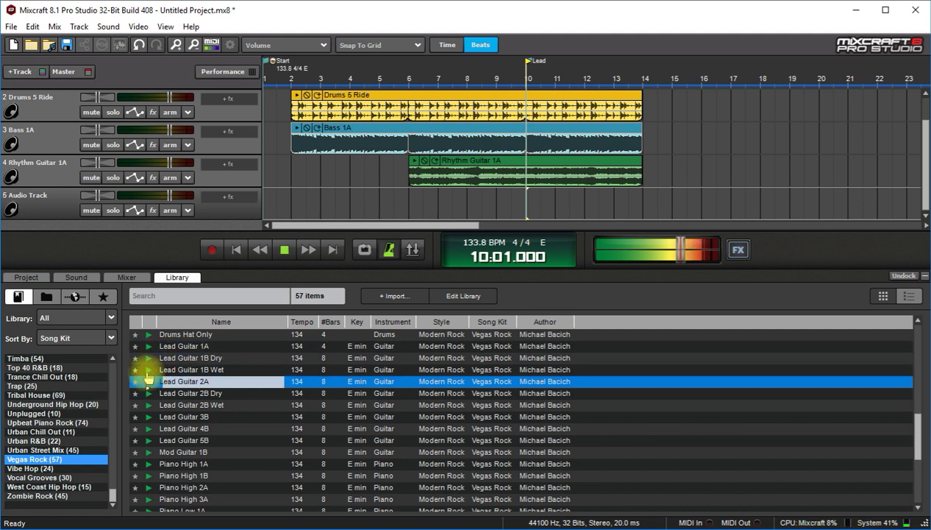
{"action": "left_click_drag", "start_coordinate": [163, 382], "coordinate": [528, 200]}
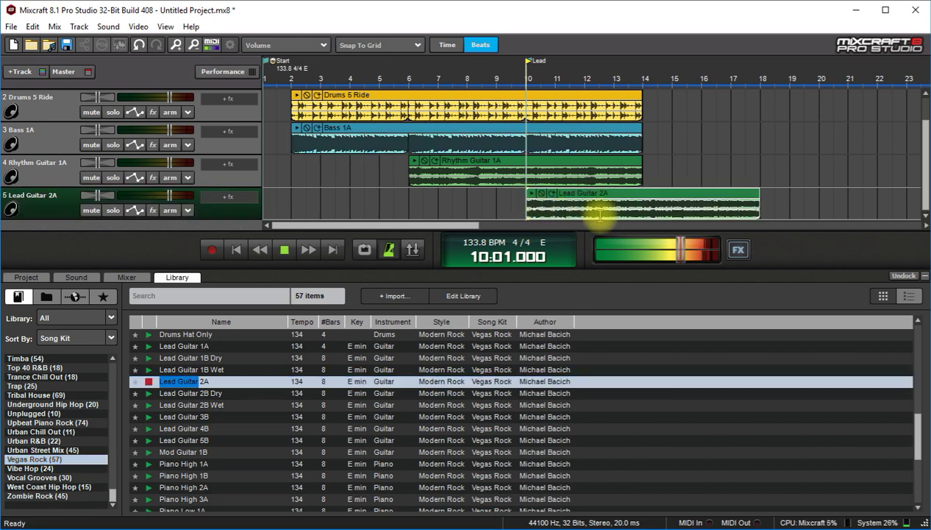
{"action": "key", "text": "space"}
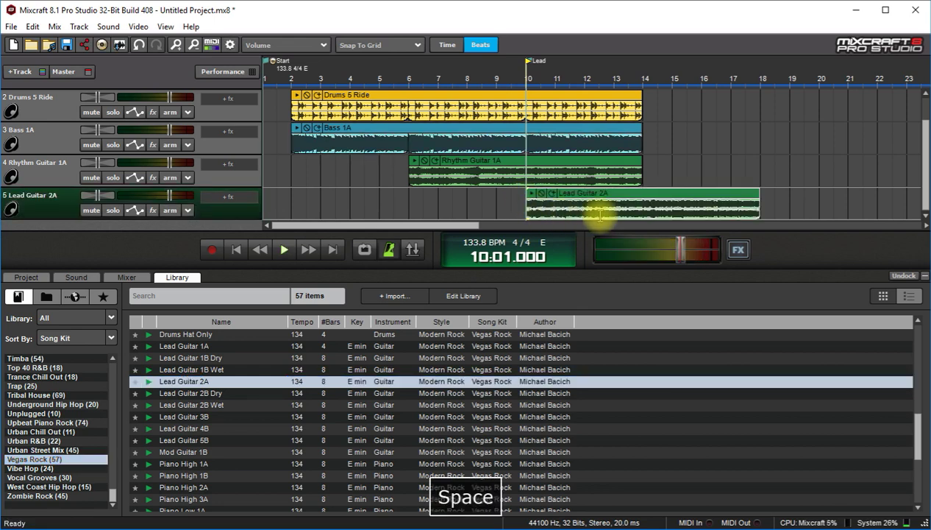
- Change the Rhythm Guitar 1A and Lead Guitar 2A track colours to orange
{"action": "right_click", "coordinate": [51, 176]}
{"action": "mouse_move", "coordinate": [173, 215]}
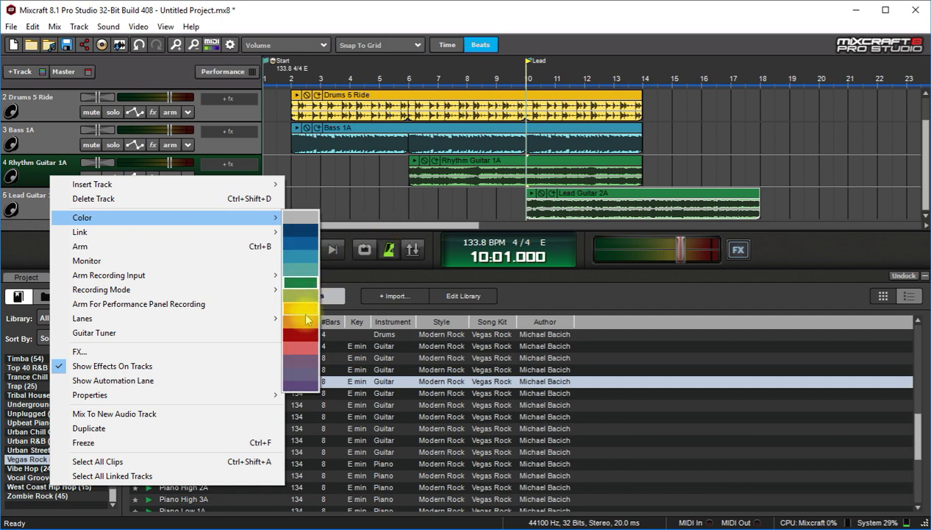
{"action": "left_click", "coordinate": [306, 324]}
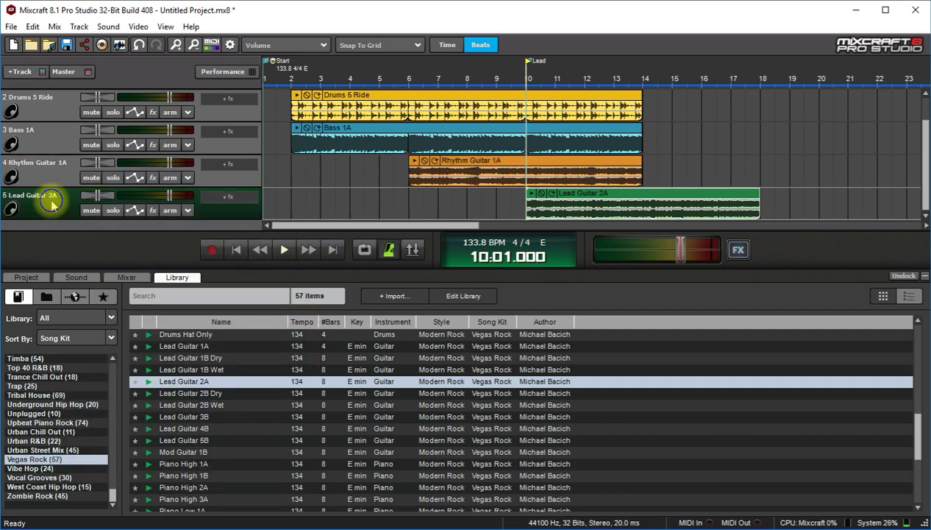
{"action": "right_click", "coordinate": [51, 201]}
{"action": "mouse_move", "coordinate": [137, 241]}
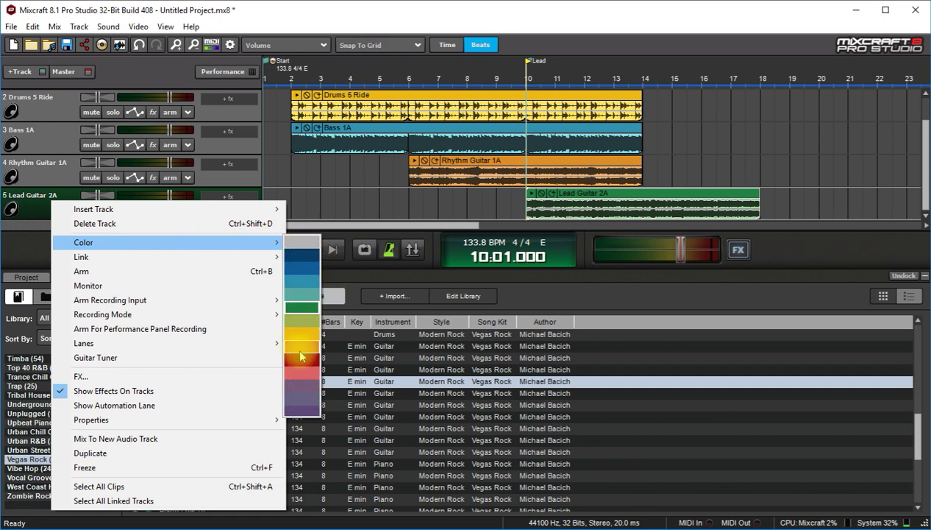
{"action": "left_click", "coordinate": [301, 356]}
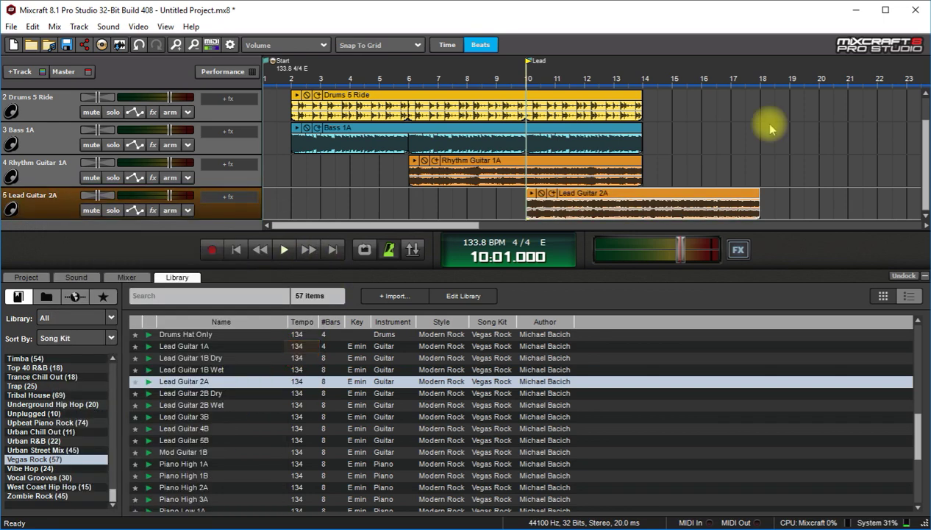
- Collapse the library panel and add a submix track named "Drum"
{"action": "left_click", "coordinate": [925, 276]}
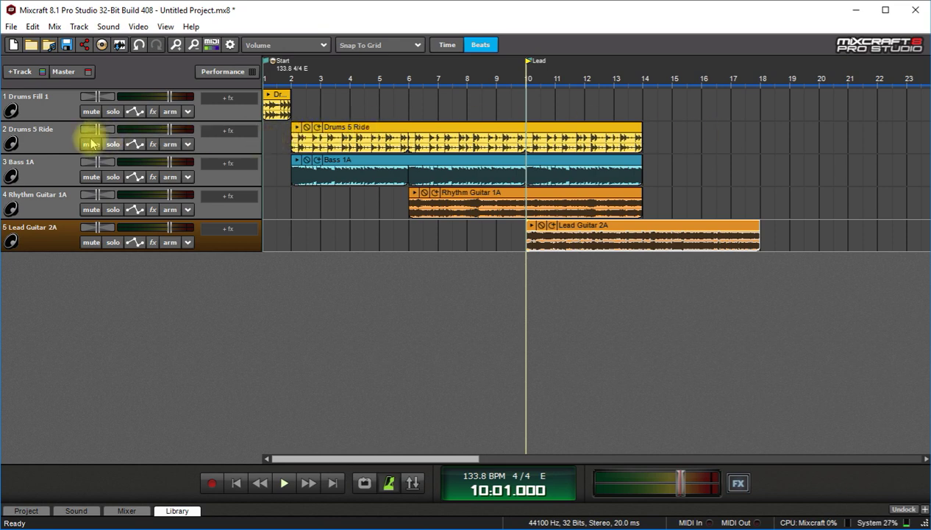
{"action": "left_click", "coordinate": [62, 104]}
{"action": "left_click", "coordinate": [33, 74]}
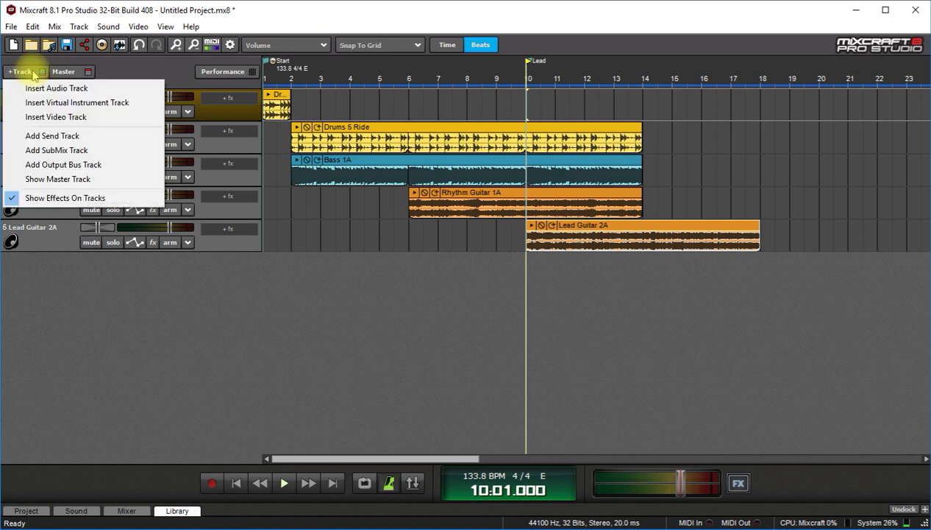
{"action": "left_click", "coordinate": [56, 150]}
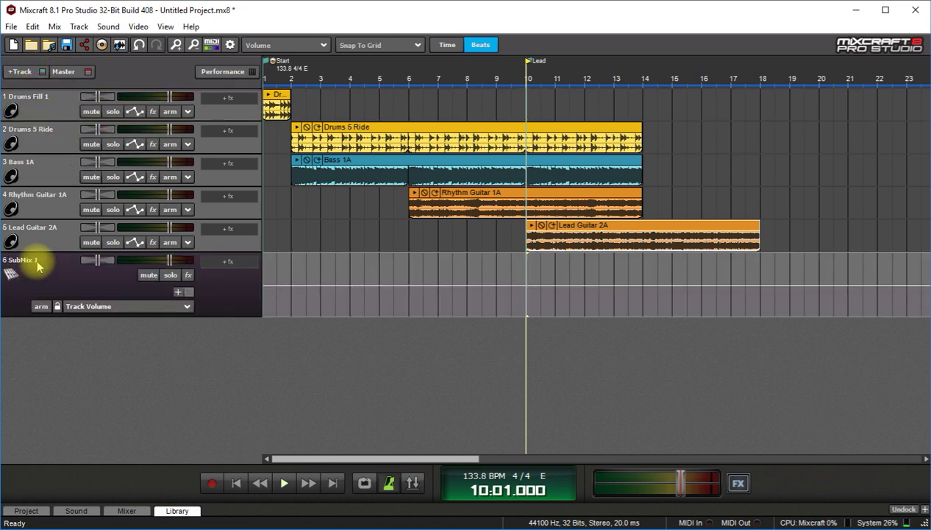
{"action": "type", "text": "Dru"}
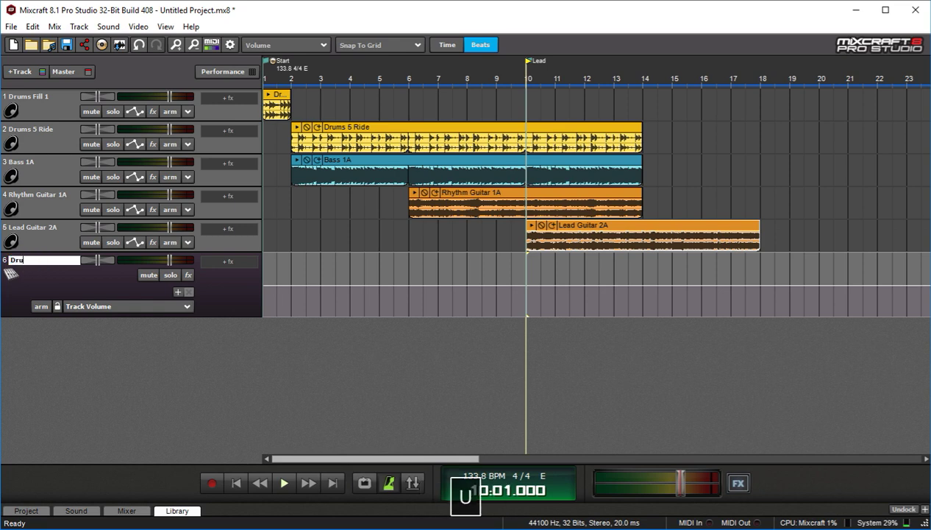
{"action": "type", "text": "m"}
{"action": "key", "text": "Return"}
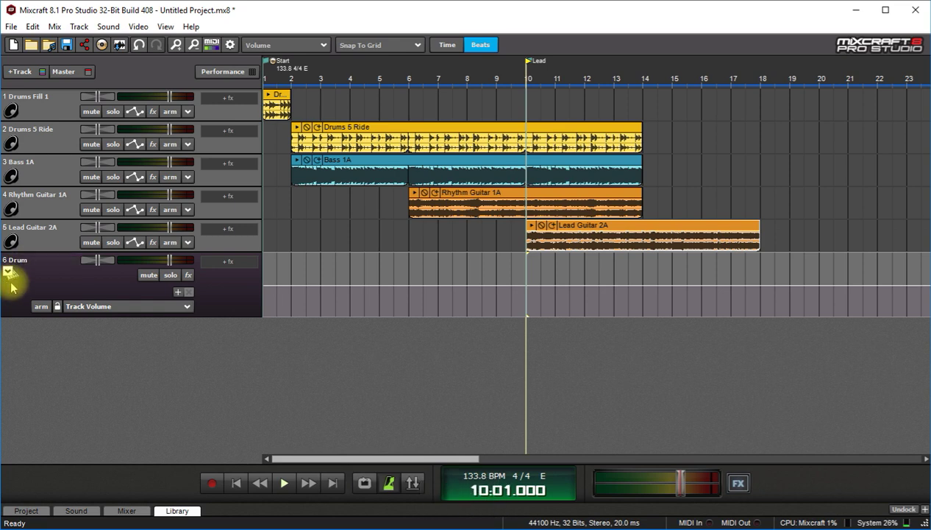
- Move the Drum submix above all other tracks and nest the Drums Fill 1 and Drums 5 Ride tracks inside it
{"action": "left_click_drag", "start_coordinate": [31, 288], "coordinate": [49, 120]}
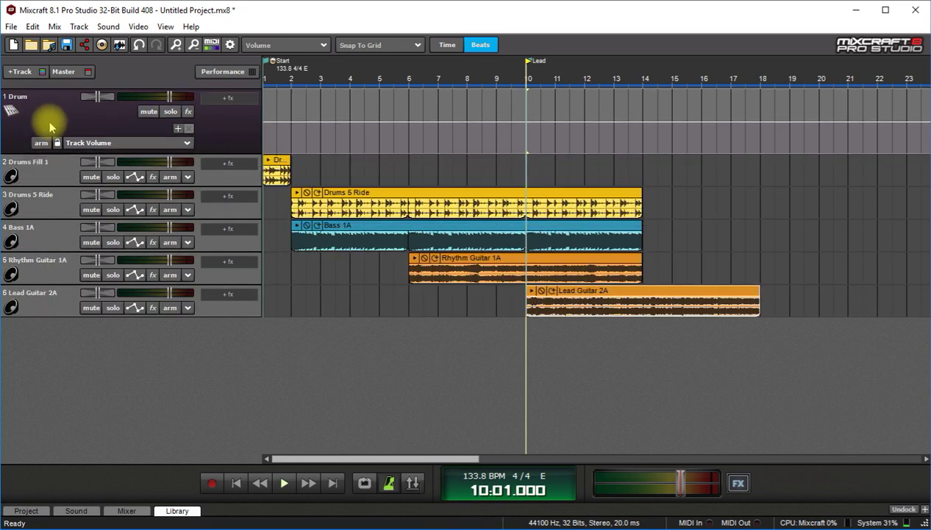
{"action": "left_click_drag", "start_coordinate": [42, 175], "coordinate": [87, 165]}
{"action": "left_click_drag", "start_coordinate": [62, 205], "coordinate": [68, 204]}
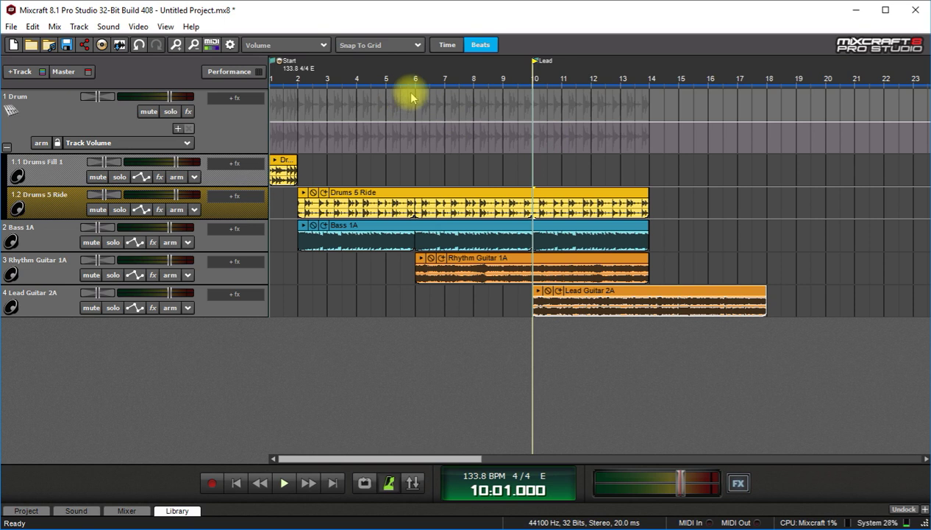
- Play the song from the beginning and lower the master volume to about -7.0 dB
{"action": "key", "text": "Home"}
{"action": "key", "text": "space"}
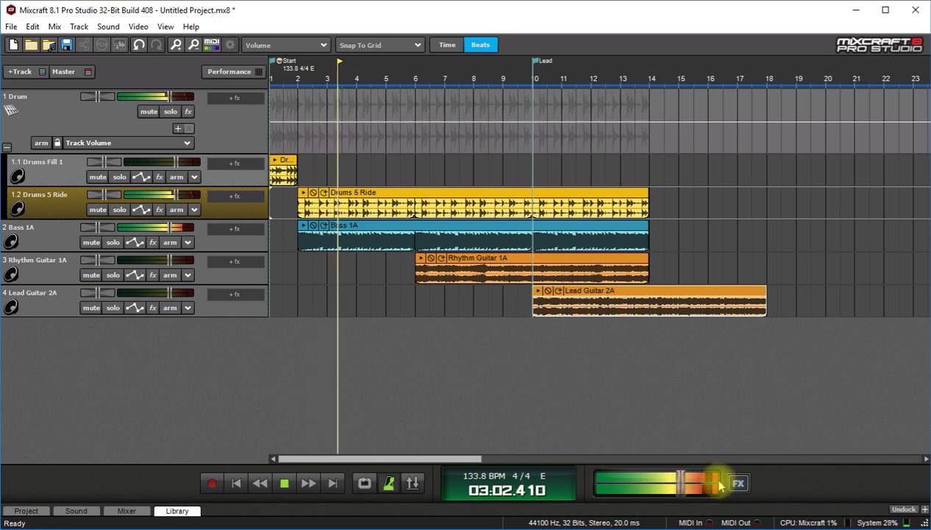
{"action": "mouse_move", "coordinate": [678, 484]}
{"action": "left_click_drag", "start_coordinate": [678, 484], "coordinate": [651, 484]}
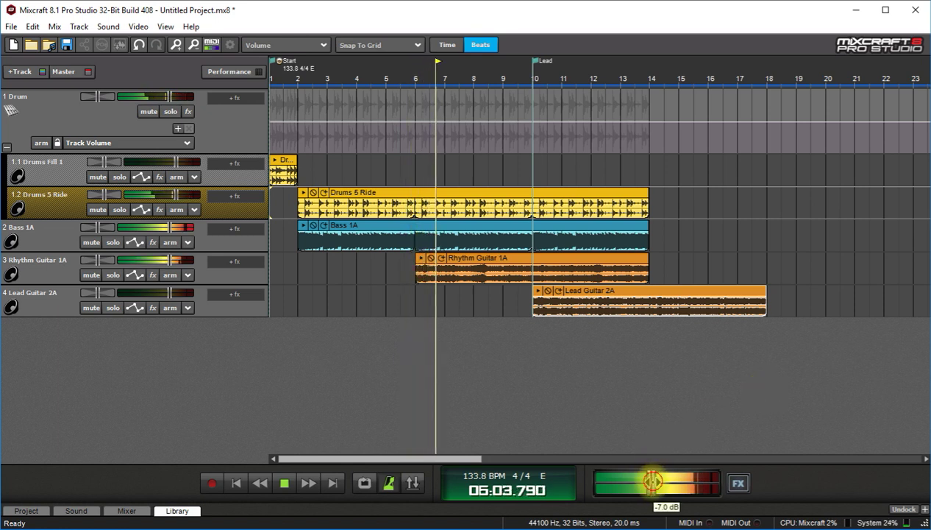
- Extend the Rhythm Guitar 1A, Bass 1A and Drums 5 Ride clips to measure 18, and stop playback
{"action": "left_click_drag", "start_coordinate": [647, 262], "coordinate": [767, 261]}
{"action": "left_click_drag", "start_coordinate": [648, 228], "coordinate": [767, 229]}
{"action": "left_click_drag", "start_coordinate": [648, 200], "coordinate": [749, 211]}
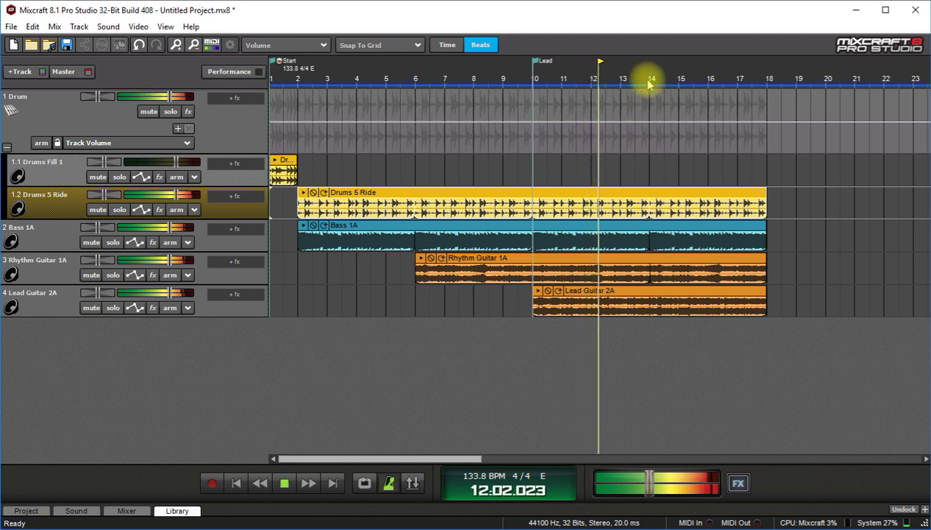
{"action": "key", "text": "space"}
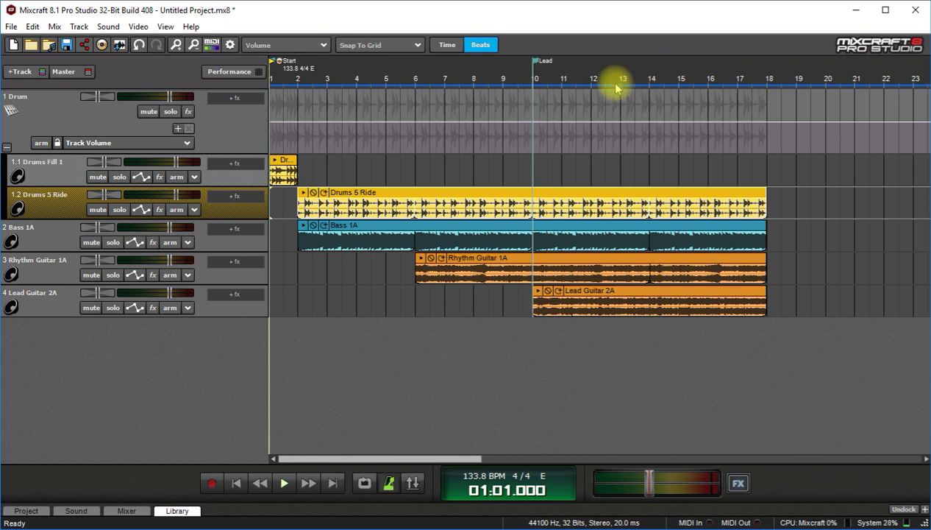
- Set a loop region from measure 2 to measure 6 and start looped playback
{"action": "mouse_move", "coordinate": [298, 78]}
{"action": "left_mouse_down"}
{"action": "mouse_move", "coordinate": [461, 79]}
{"action": "mouse_move", "coordinate": [417, 87]}
{"action": "left_mouse_up"}
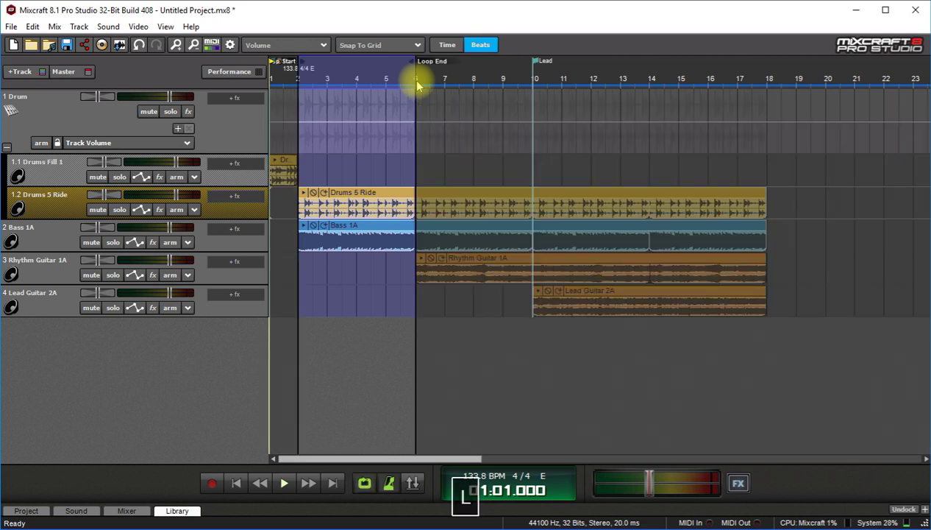
{"action": "left_click", "coordinate": [47, 180]}
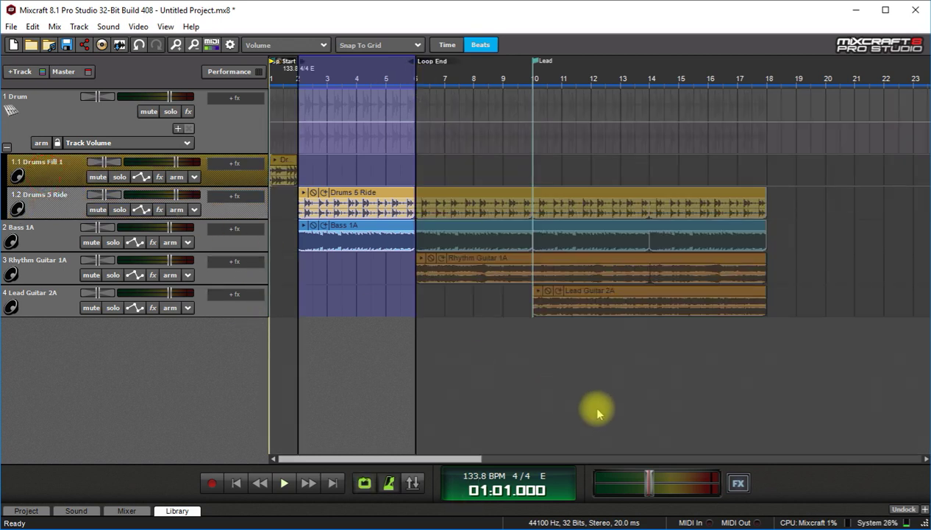
{"action": "key", "text": "space"}
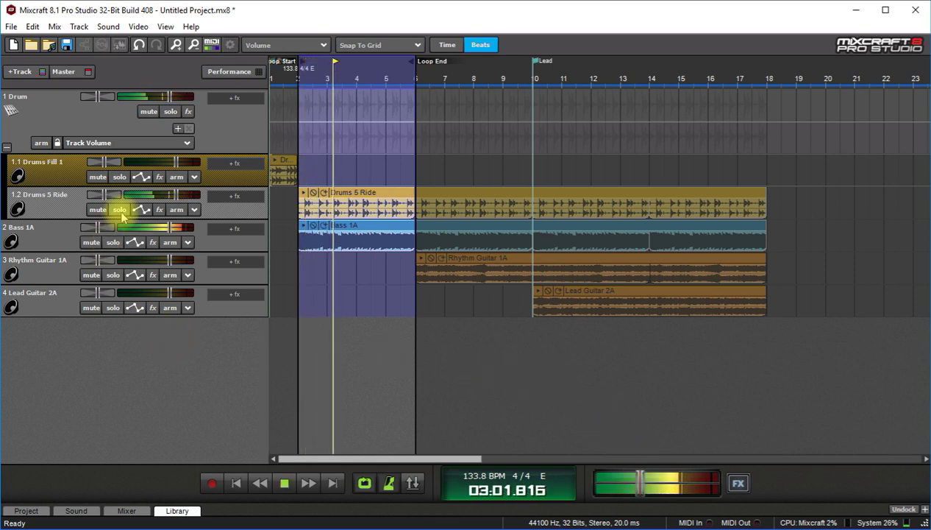
- Mute the Bass 1A, Rhythm Guitar 1A and Lead Guitar 2A tracks
{"action": "left_click", "coordinate": [91, 242]}
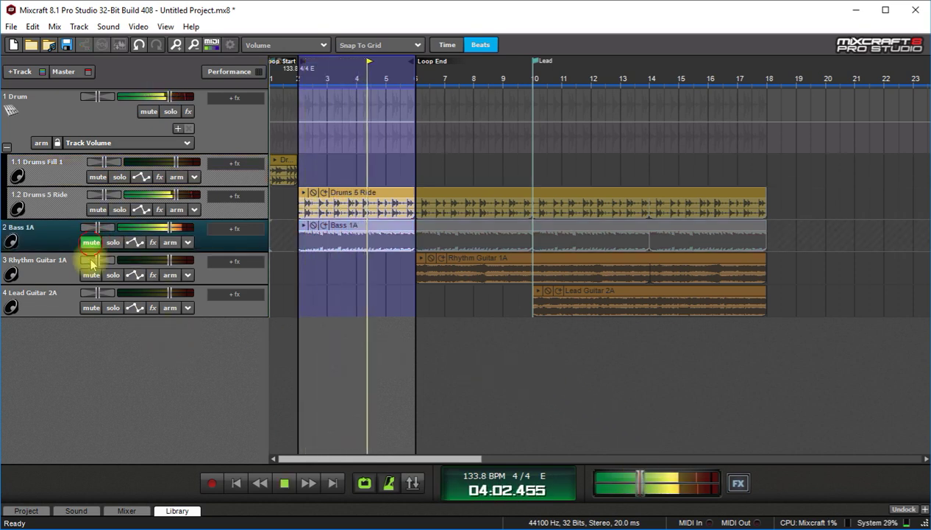
{"action": "left_click", "coordinate": [91, 275]}
{"action": "left_click", "coordinate": [91, 308]}
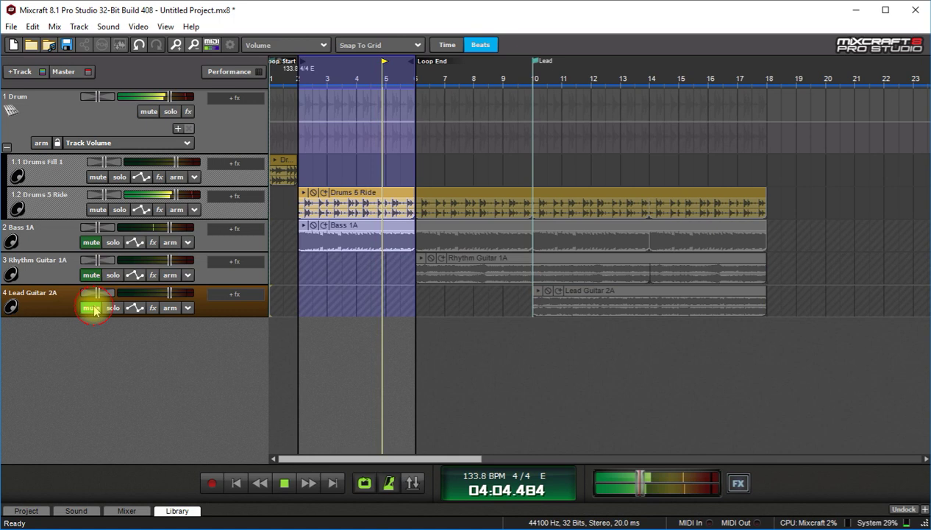
- Add the Acoustica 31 Band EQ and GGain effects to the Drum submix, ordering GGain before the EQ
{"action": "left_click", "coordinate": [189, 112]}
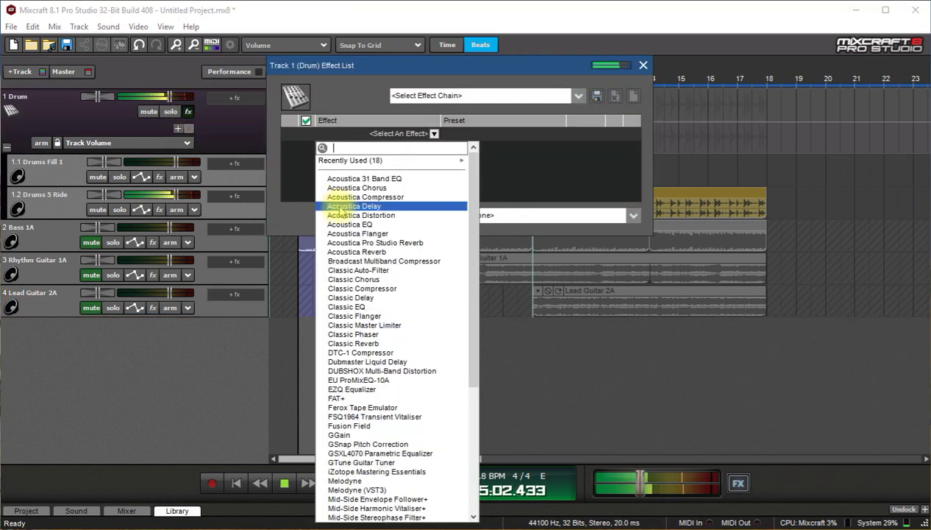
{"action": "left_click", "coordinate": [383, 181]}
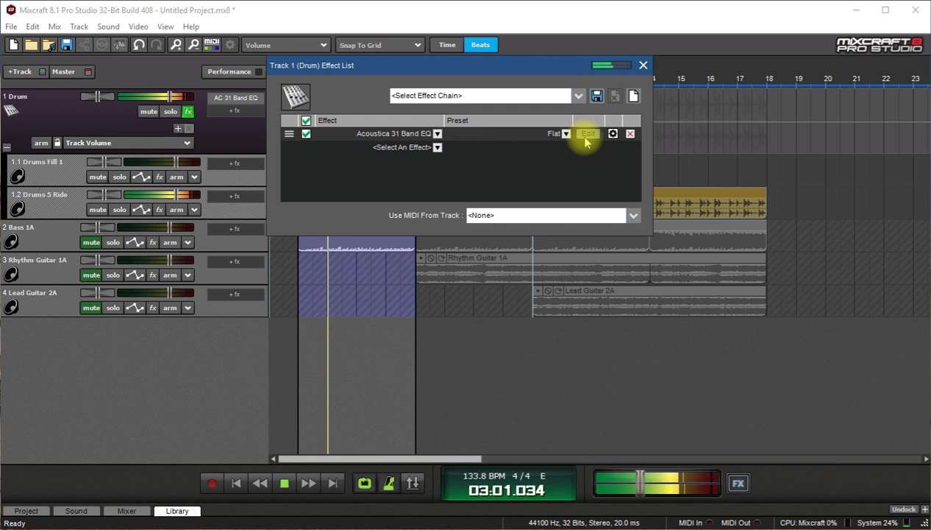
{"action": "left_click_drag", "start_coordinate": [551, 63], "coordinate": [625, 209]}
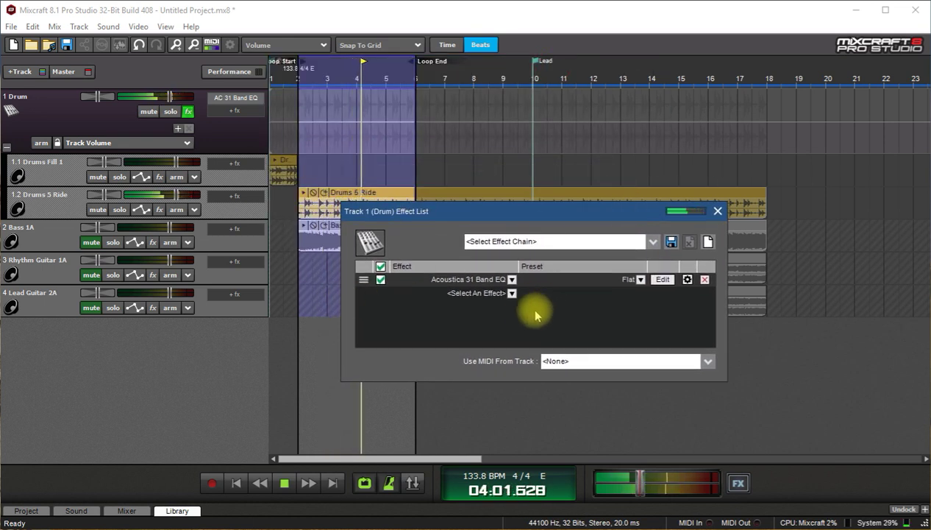
{"action": "left_click", "coordinate": [512, 293]}
{"action": "mouse_move", "coordinate": [500, 326]}
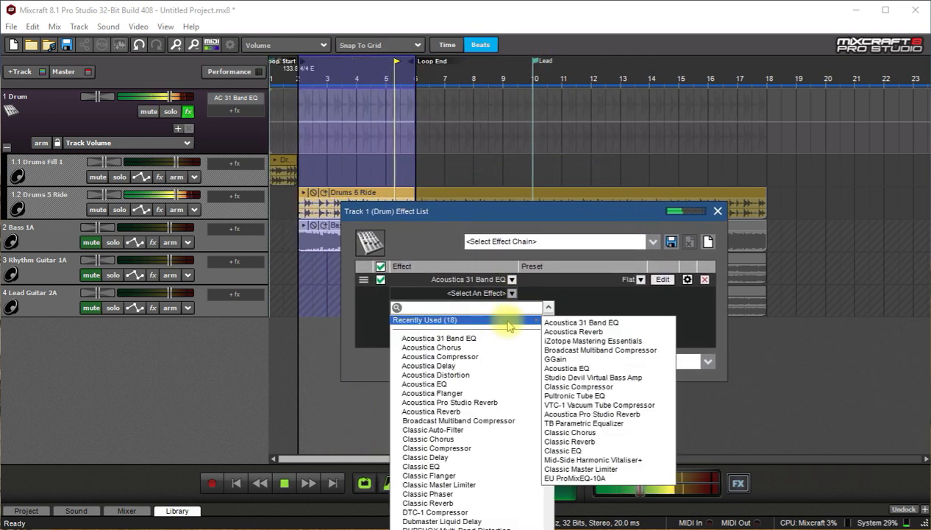
{"action": "left_click", "coordinate": [597, 360]}
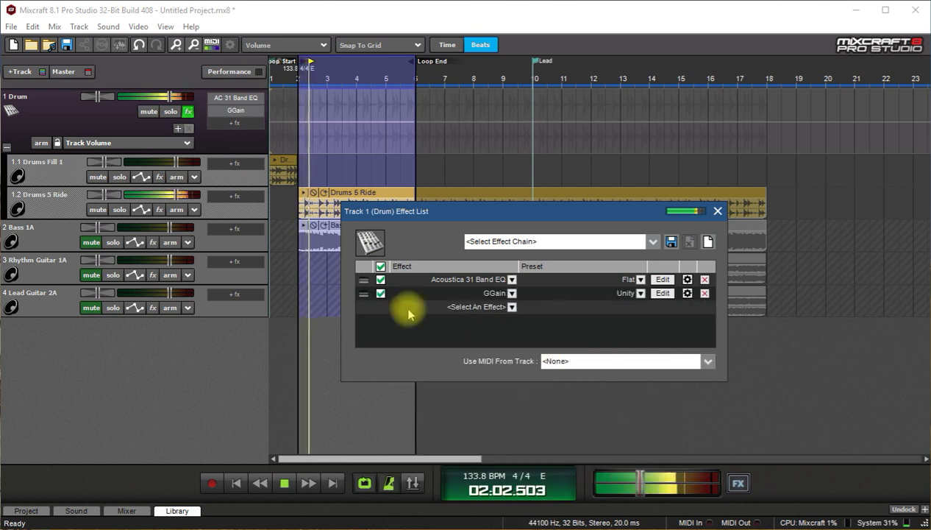
{"action": "left_click_drag", "start_coordinate": [365, 293], "coordinate": [363, 280]}
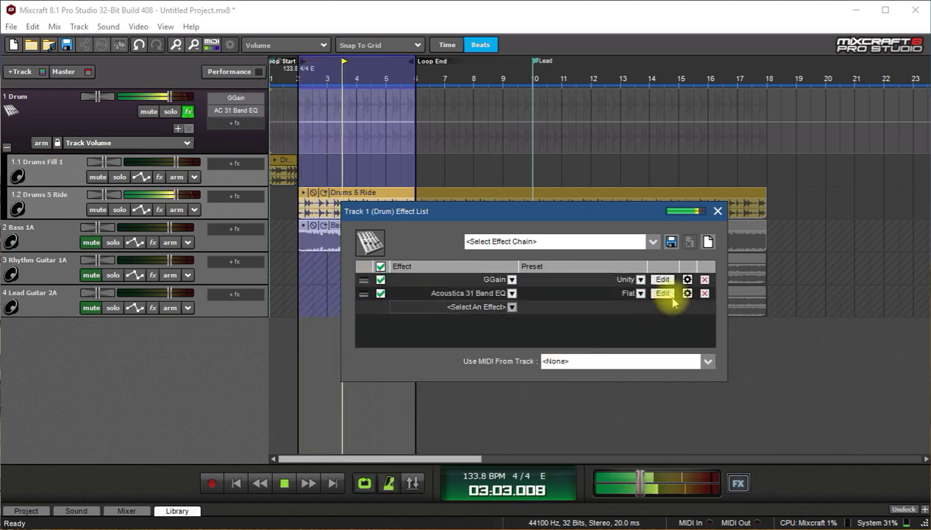
- Inspect the Drum submix's GGain effect, and place its Acoustica 31 Band EQ clear of the track controls with the effect list closed
{"action": "left_click", "coordinate": [662, 279]}
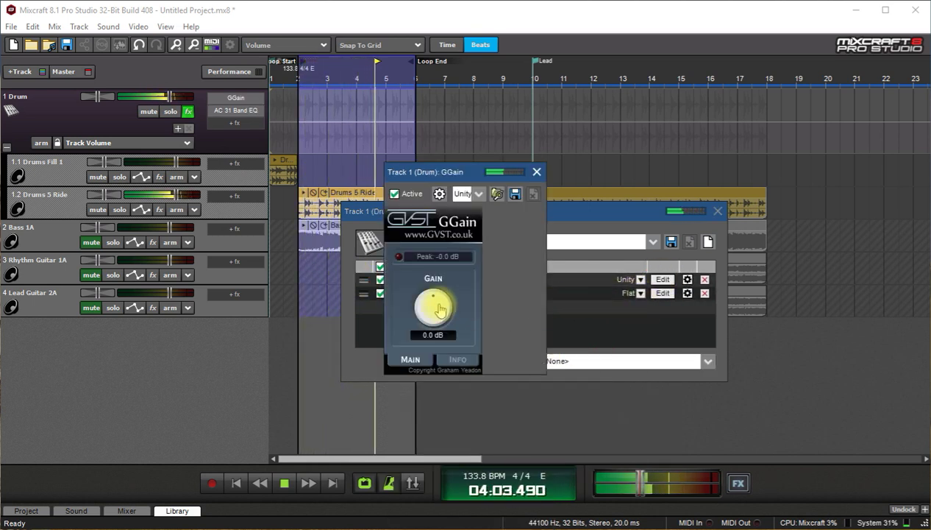
{"action": "left_click", "coordinate": [536, 172]}
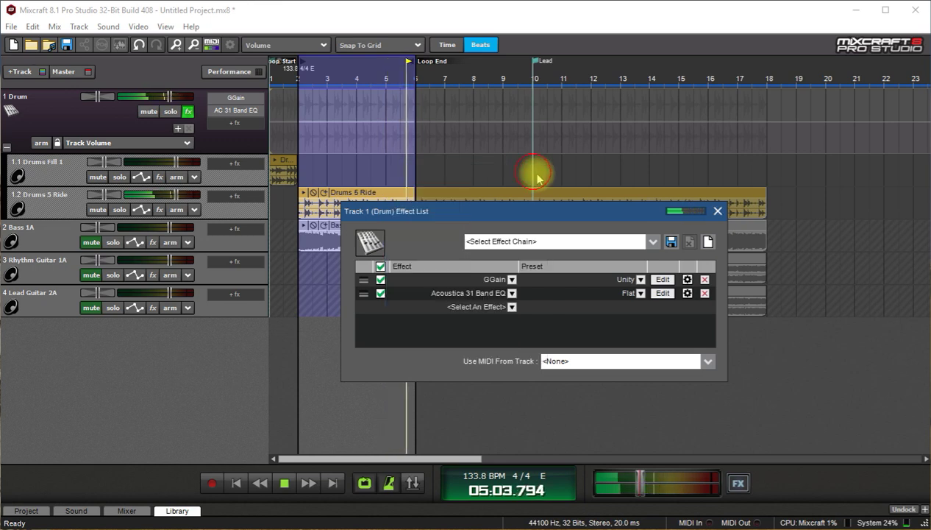
{"action": "left_click", "coordinate": [663, 293]}
{"action": "left_click_drag", "start_coordinate": [665, 172], "coordinate": [813, 7]}
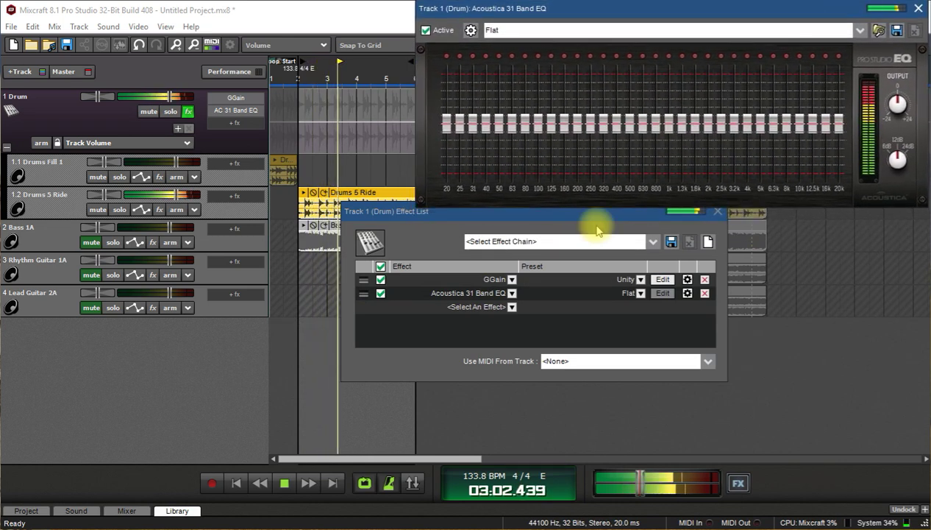
{"action": "left_click", "coordinate": [717, 212]}
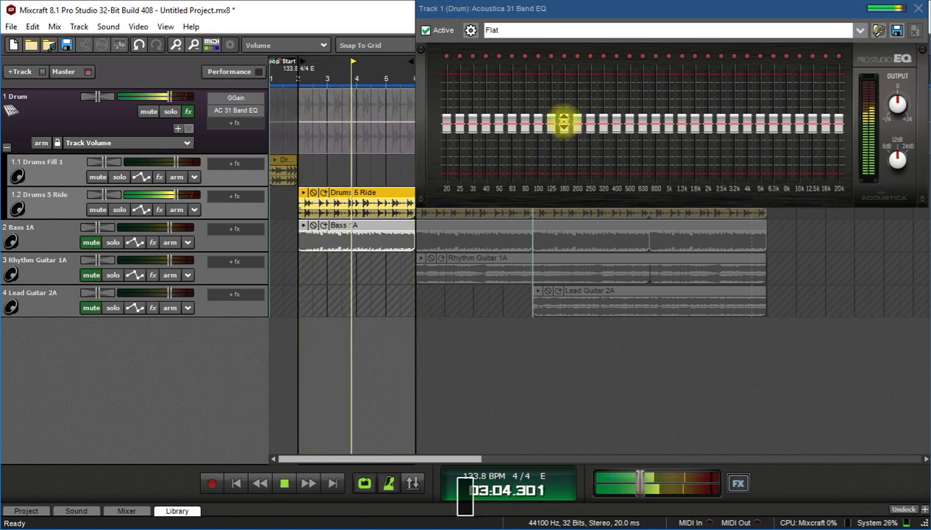
- In the Drum submix EQ, boost the 100 and 125 Hz bands moderately and lower the 80 Hz band very slightly
{"action": "left_click_drag", "start_coordinate": [551, 122], "coordinate": [536, 100]}
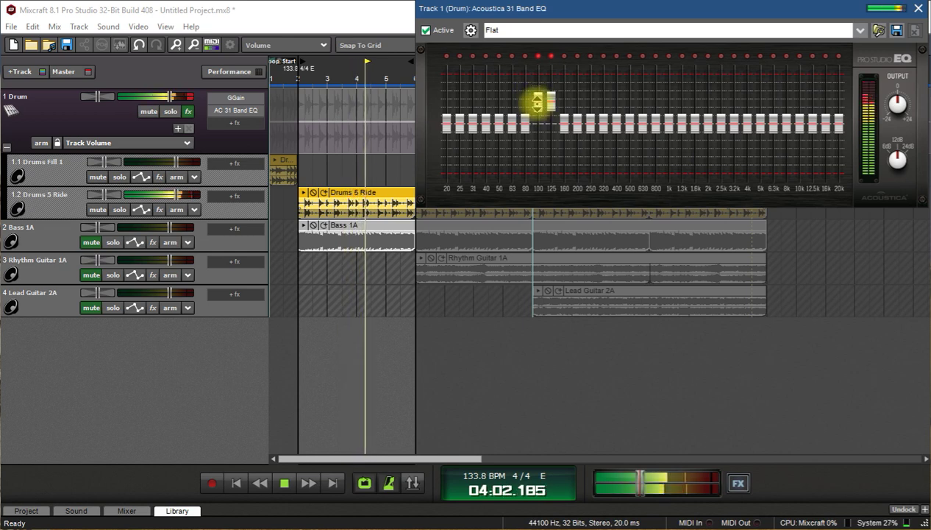
{"action": "left_click_drag", "start_coordinate": [523, 122], "coordinate": [562, 122]}
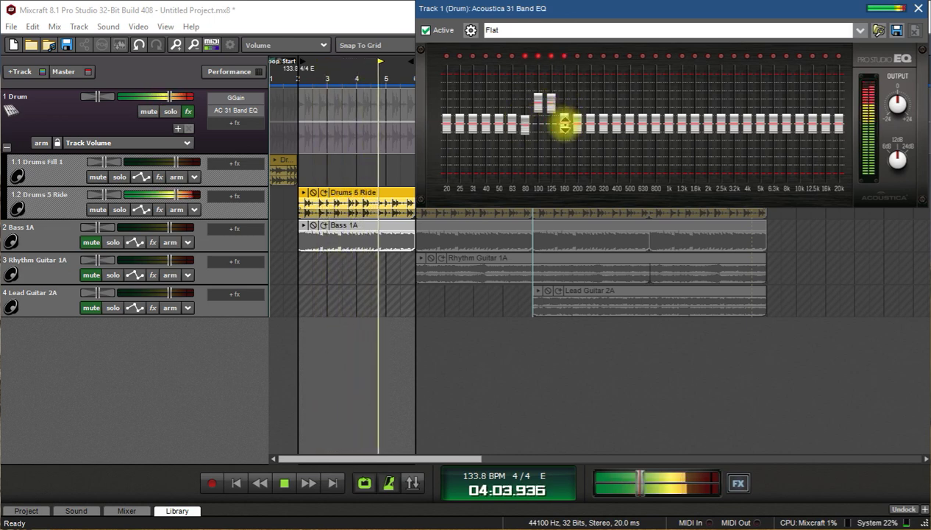
{"action": "mouse_move", "coordinate": [551, 106]}
{"action": "left_mouse_down"}
{"action": "mouse_move", "coordinate": [551, 79]}
{"action": "mouse_move", "coordinate": [552, 110]}
{"action": "left_mouse_up"}
{"action": "mouse_move", "coordinate": [537, 103]}
{"action": "left_mouse_down"}
{"action": "mouse_move", "coordinate": [537, 77]}
{"action": "mouse_move", "coordinate": [539, 109]}
{"action": "left_mouse_up"}
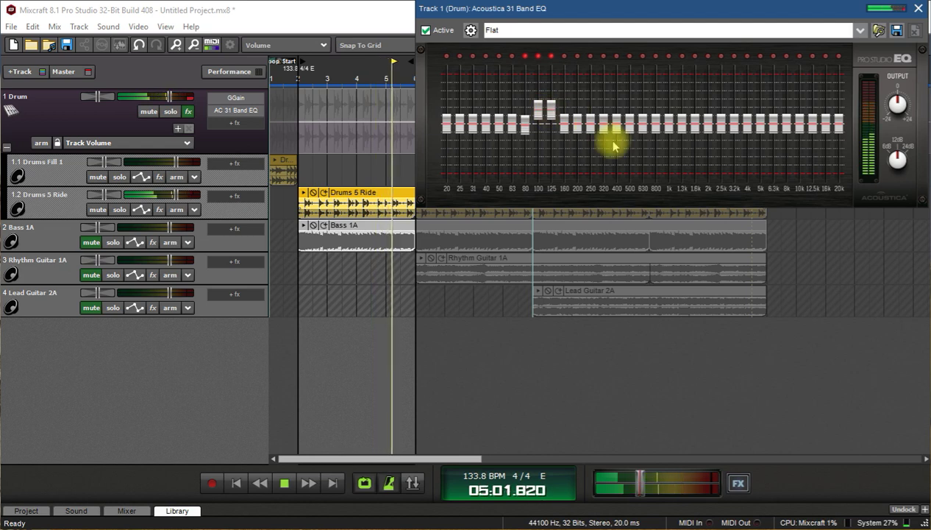
- Unmute Bass 1A and add an Acoustica 31 Band EQ to it, cutting the 100, 125 and 160 Hz bands
{"action": "left_click", "coordinate": [91, 242]}
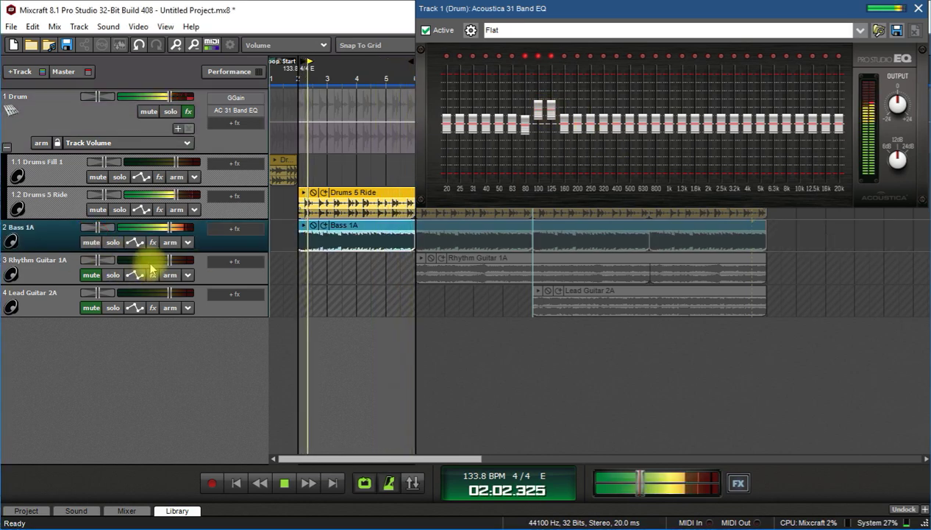
{"action": "left_click", "coordinate": [153, 242]}
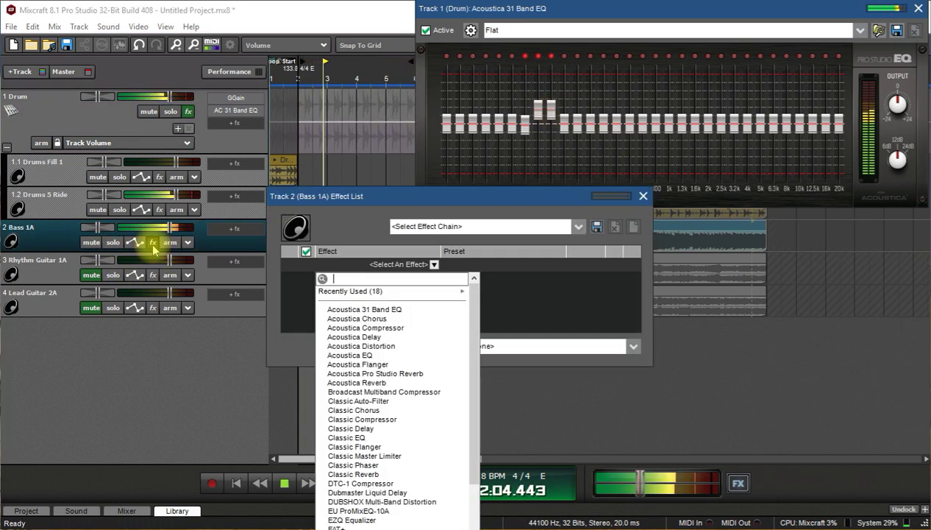
{"action": "left_click", "coordinate": [395, 309]}
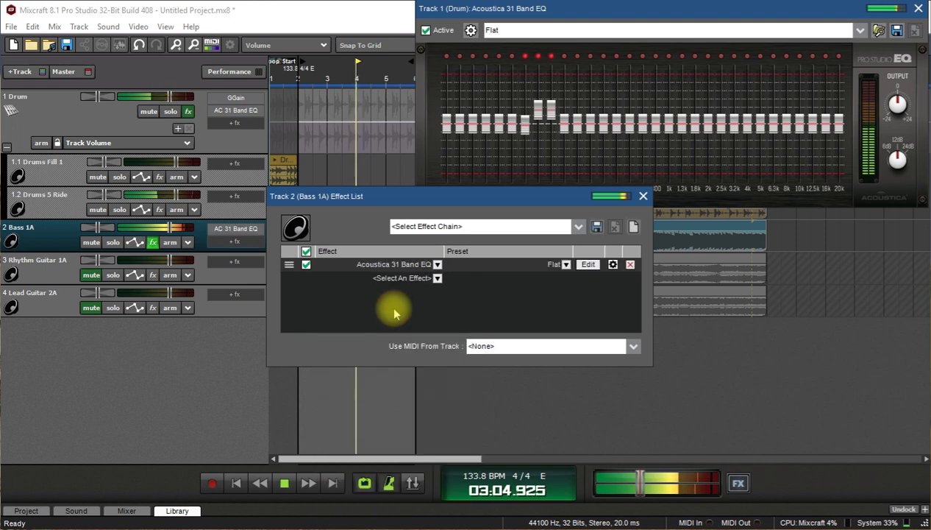
{"action": "left_click", "coordinate": [588, 264]}
{"action": "left_click_drag", "start_coordinate": [543, 180], "coordinate": [692, 222]}
{"action": "left_click", "coordinate": [636, 196]}
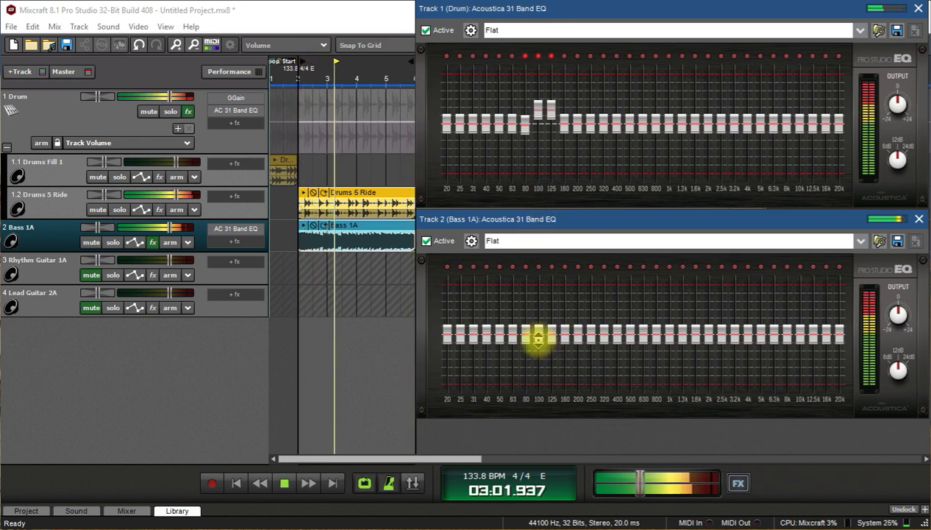
{"action": "left_click_drag", "start_coordinate": [538, 338], "coordinate": [564, 340]}
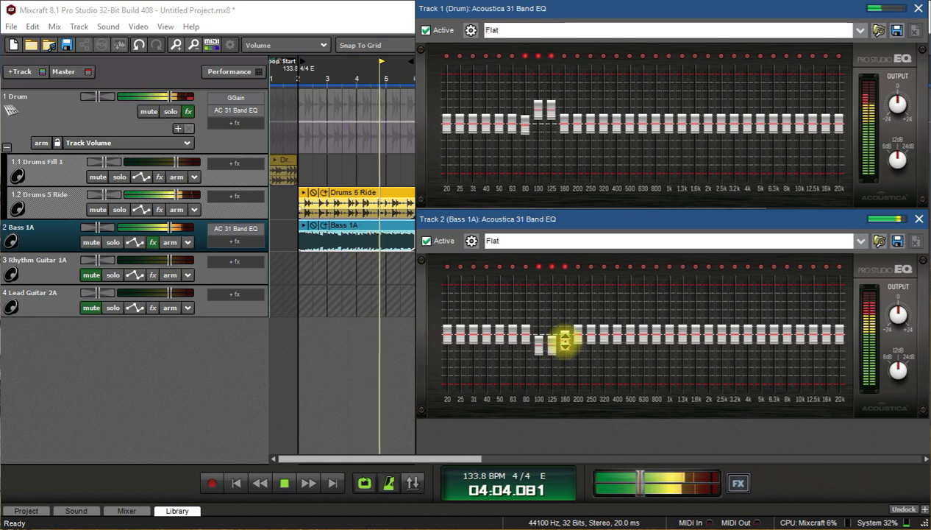
- Lower the Bass 1A volume to about -7.4 dB and raise the master volume slightly, then stop playback and close both EQs
{"action": "left_click_drag", "start_coordinate": [169, 230], "coordinate": [151, 231]}
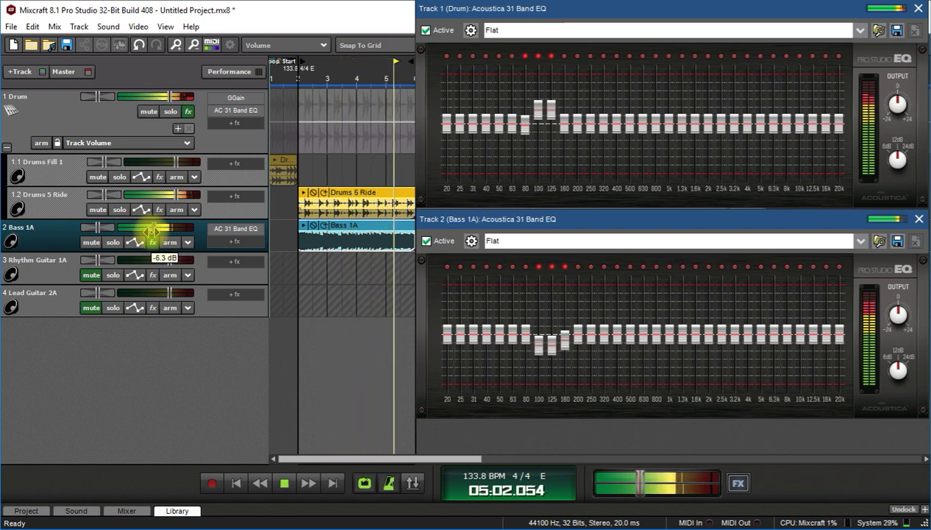
{"action": "left_click_drag", "start_coordinate": [151, 231], "coordinate": [153, 231]}
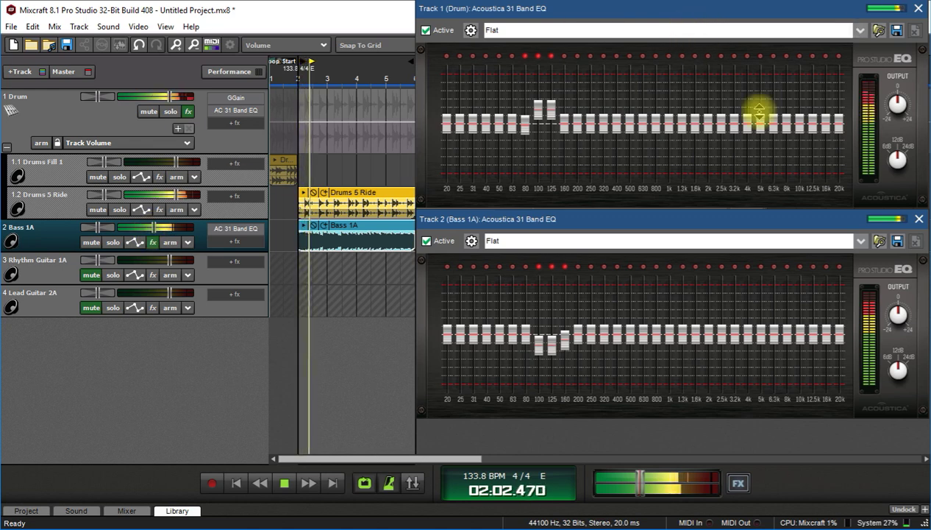
{"action": "left_click_drag", "start_coordinate": [640, 484], "coordinate": [646, 485]}
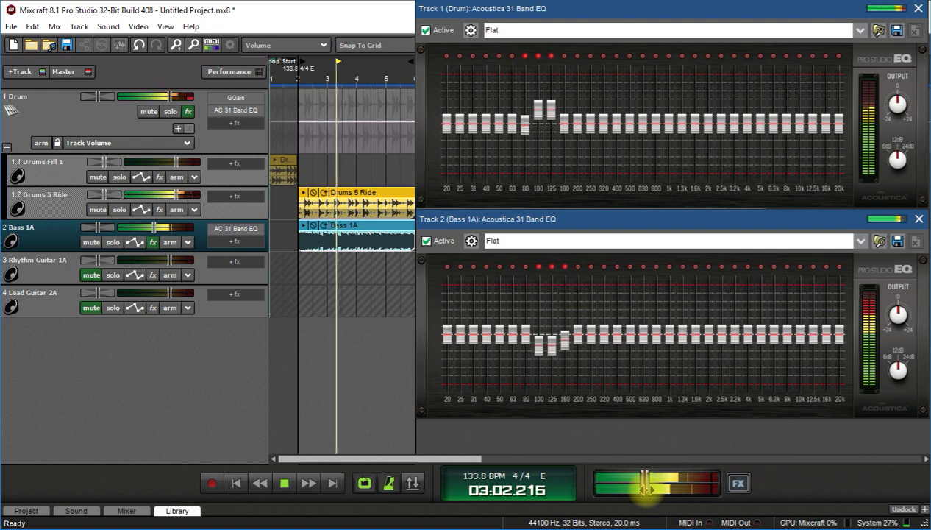
{"action": "left_click_drag", "start_coordinate": [150, 228], "coordinate": [148, 226]}
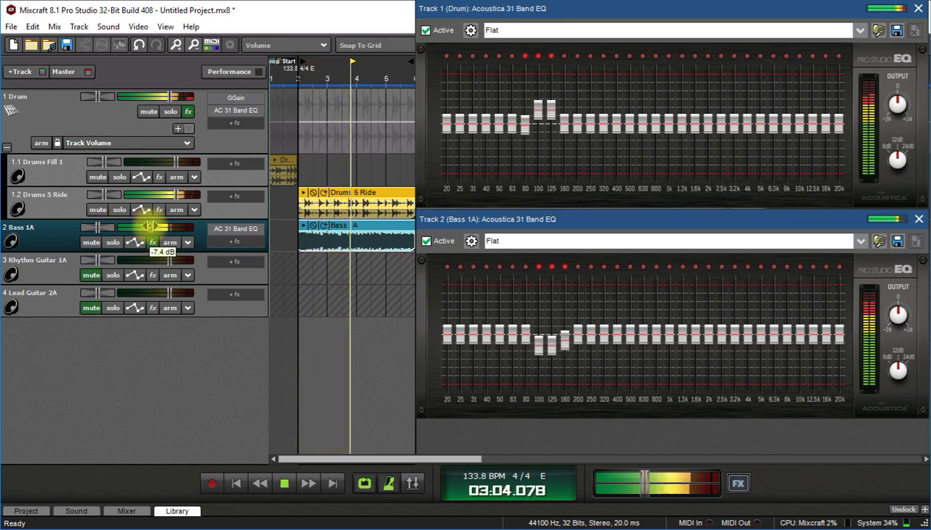
{"action": "left_click", "coordinate": [284, 482]}
{"action": "left_click", "coordinate": [920, 219]}
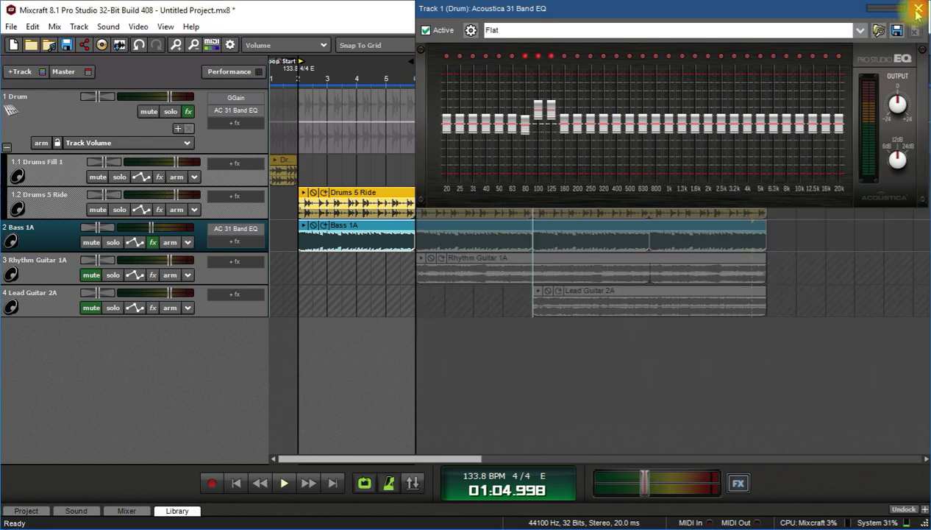
{"action": "left_click", "coordinate": [918, 9]}
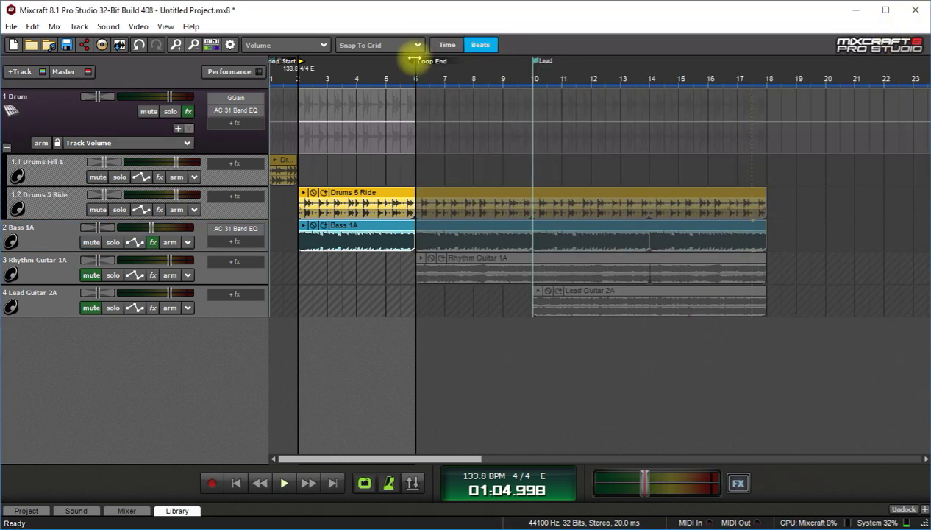
- Set the loop region from measure 6 to measure 10, and unmute and solo Rhythm Guitar 1A for a brief listen
{"action": "mouse_move", "coordinate": [415, 78]}
{"action": "left_mouse_down"}
{"action": "mouse_move", "coordinate": [541, 77]}
{"action": "mouse_move", "coordinate": [534, 91]}
{"action": "left_mouse_up"}
{"action": "key", "text": "l"}
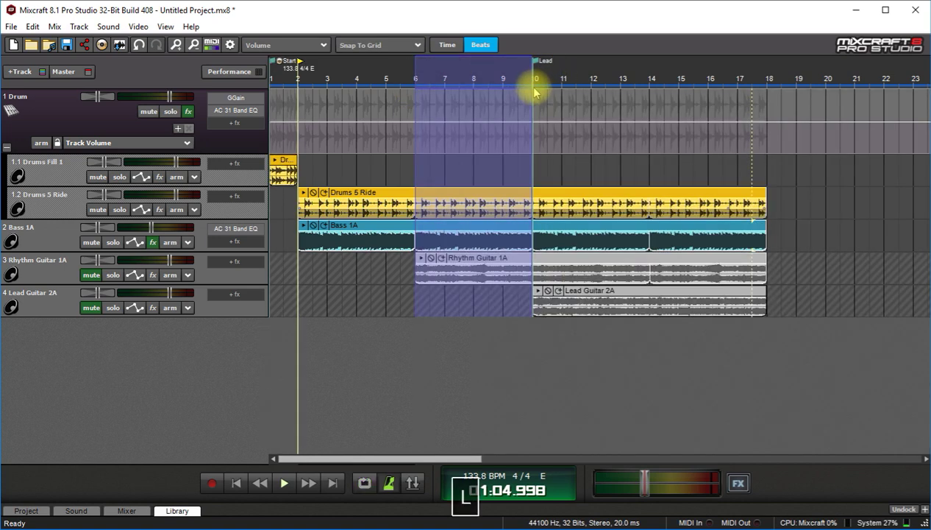
{"action": "left_click", "coordinate": [95, 278]}
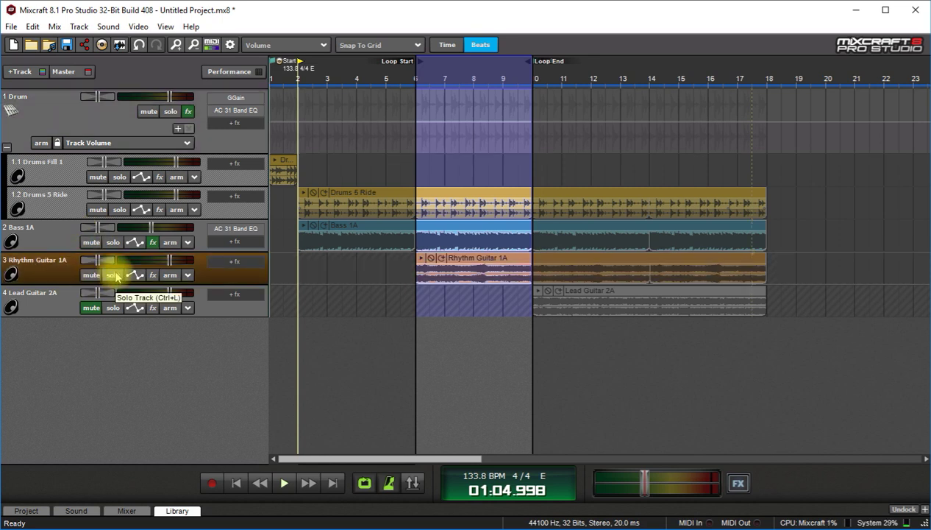
{"action": "left_click", "coordinate": [114, 275]}
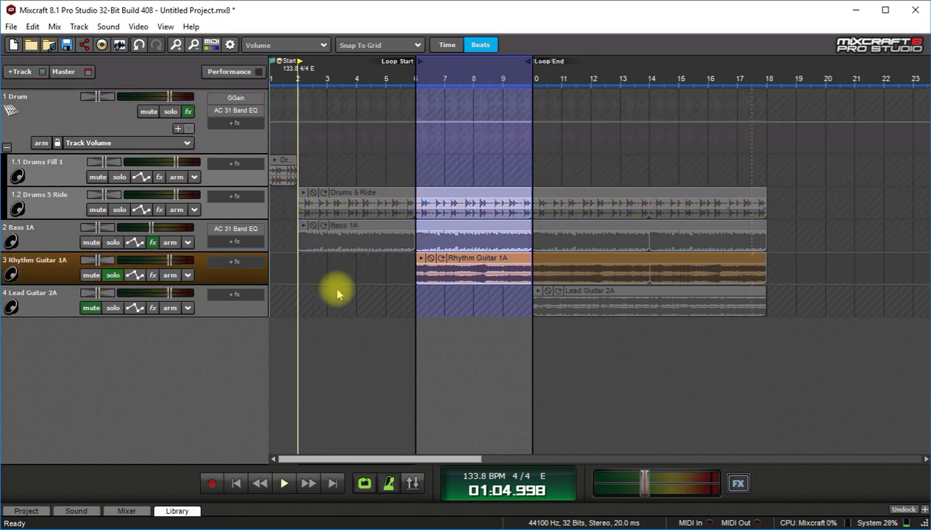
{"action": "key", "text": "space"}
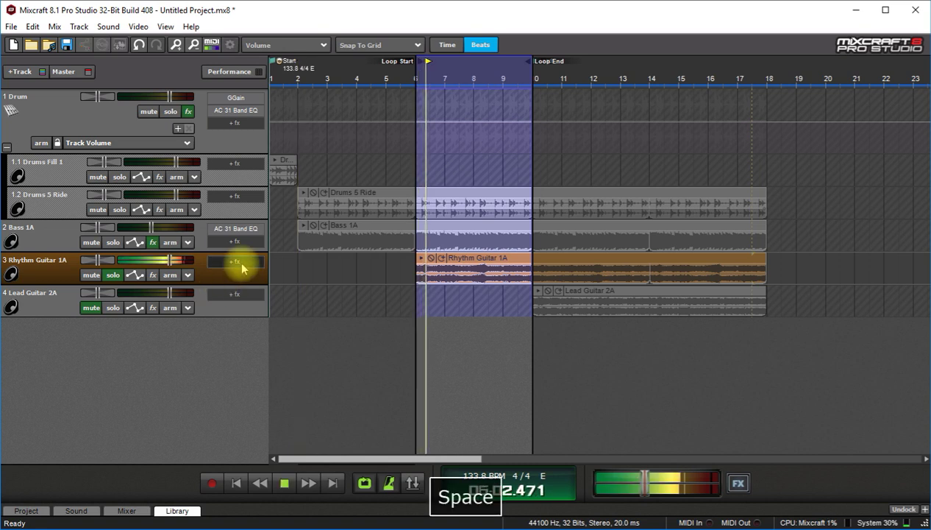
{"action": "key", "text": "space"}
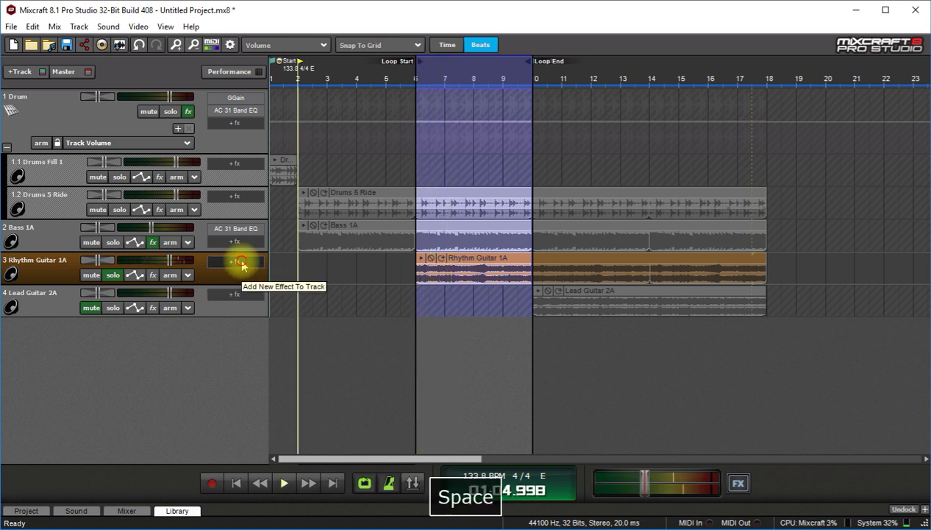
- Add the Acoustica EQ to Rhythm Guitar 1A and apply its Basic Low Cut preset during looped playback
{"action": "left_click", "coordinate": [241, 262]}
{"action": "left_click", "coordinate": [281, 340]}
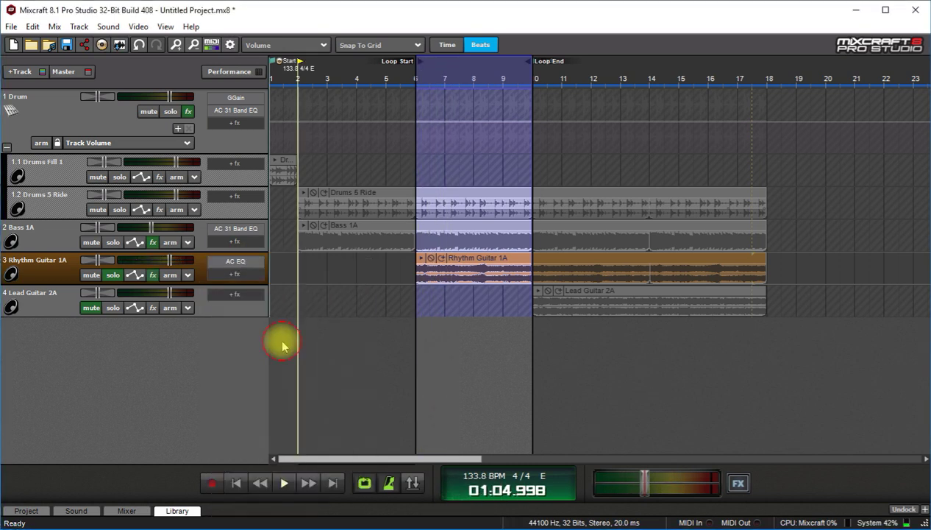
{"action": "left_click", "coordinate": [232, 267]}
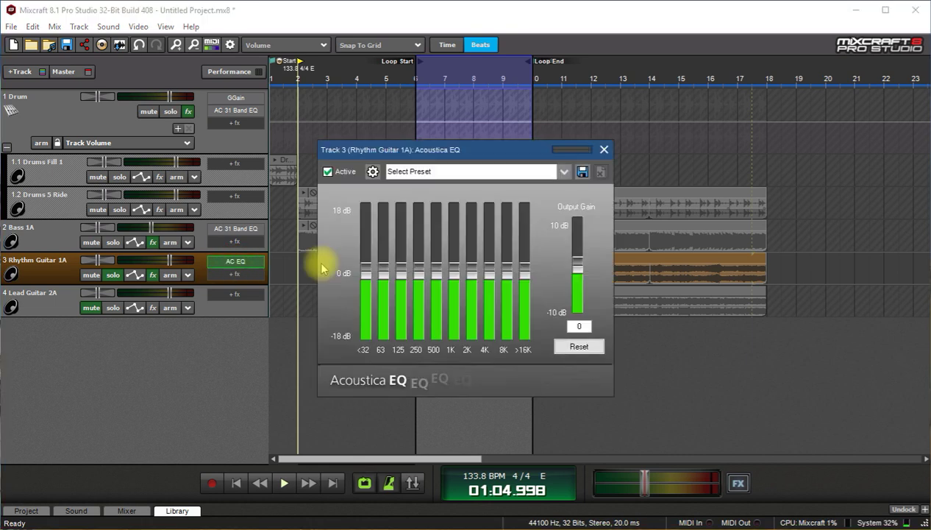
{"action": "key", "text": "space"}
{"action": "left_click", "coordinate": [563, 170]}
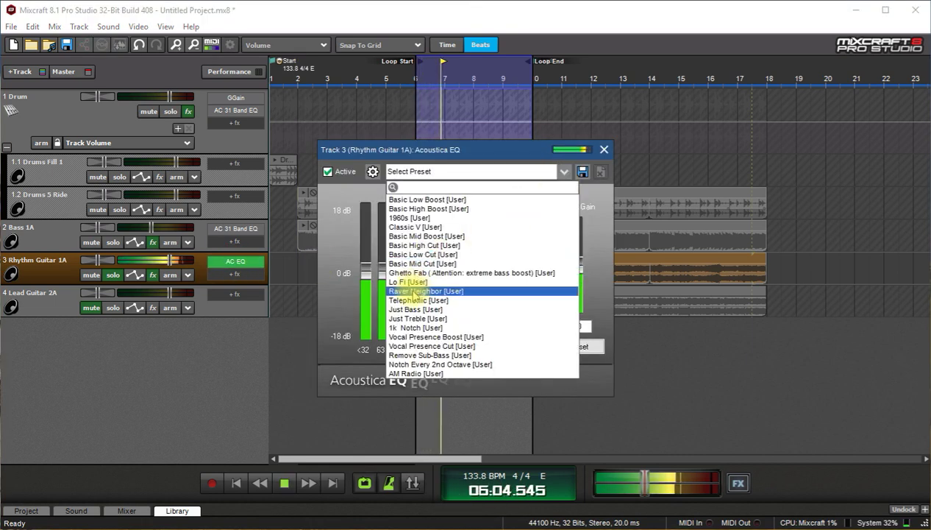
{"action": "left_click", "coordinate": [416, 255]}
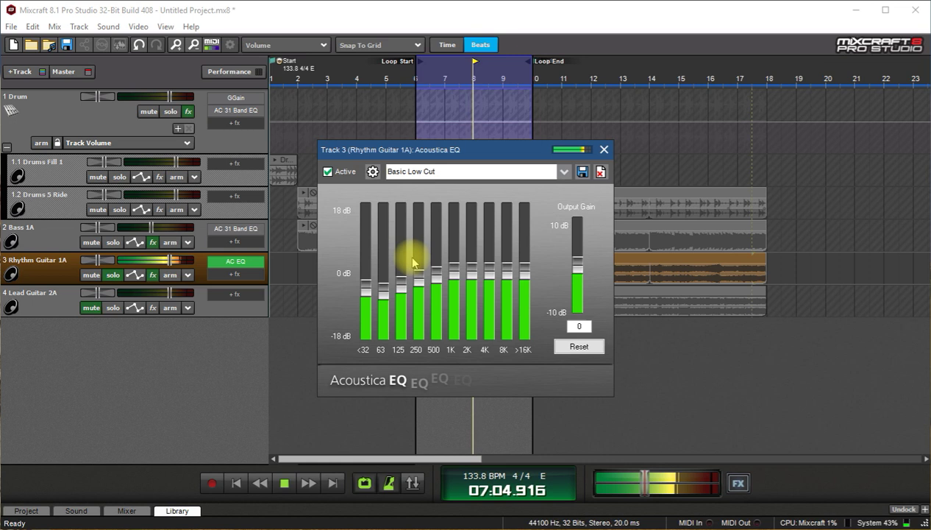
- Lower the 1K, 2K, 4K, 8K and >16K bands in the Rhythm Guitar 1A EQ, then close it and stop playback
{"action": "left_click_drag", "start_coordinate": [443, 147], "coordinate": [637, 78]}
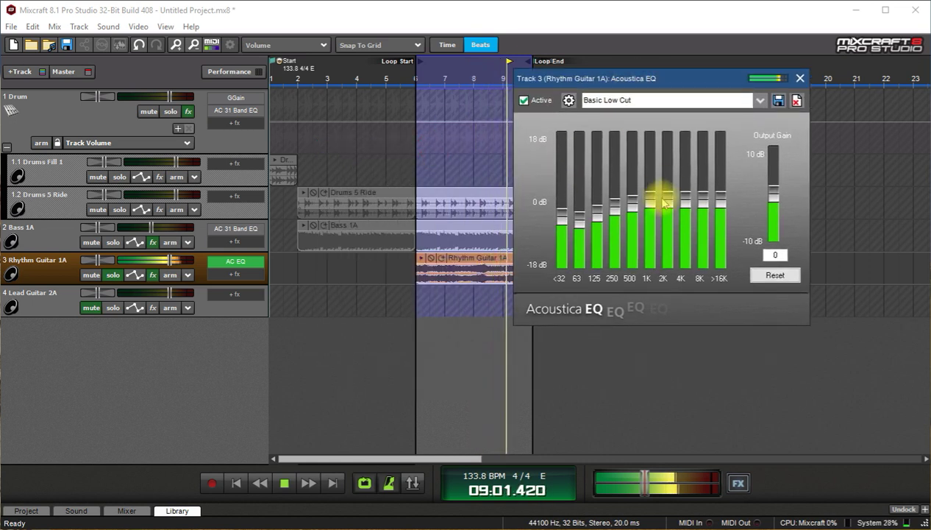
{"action": "left_click_drag", "start_coordinate": [718, 201], "coordinate": [687, 214]}
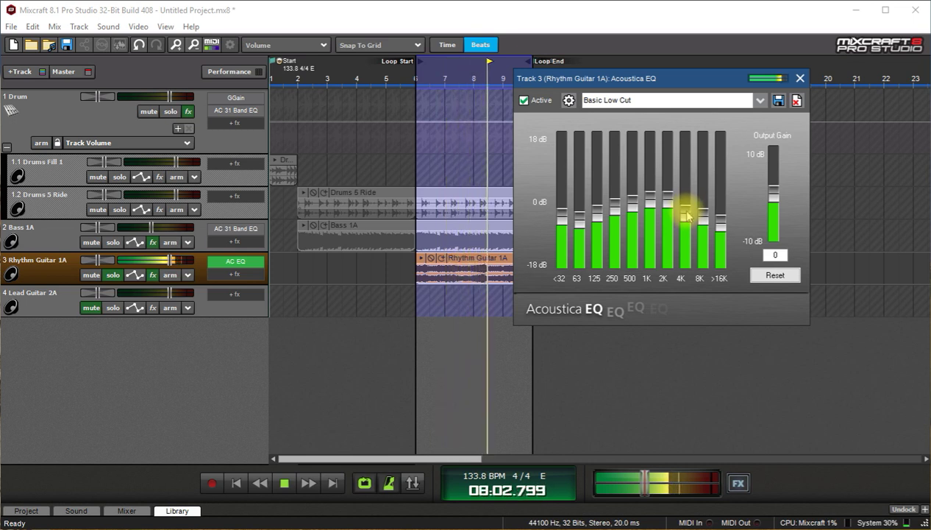
{"action": "left_click_drag", "start_coordinate": [687, 216], "coordinate": [688, 219]}
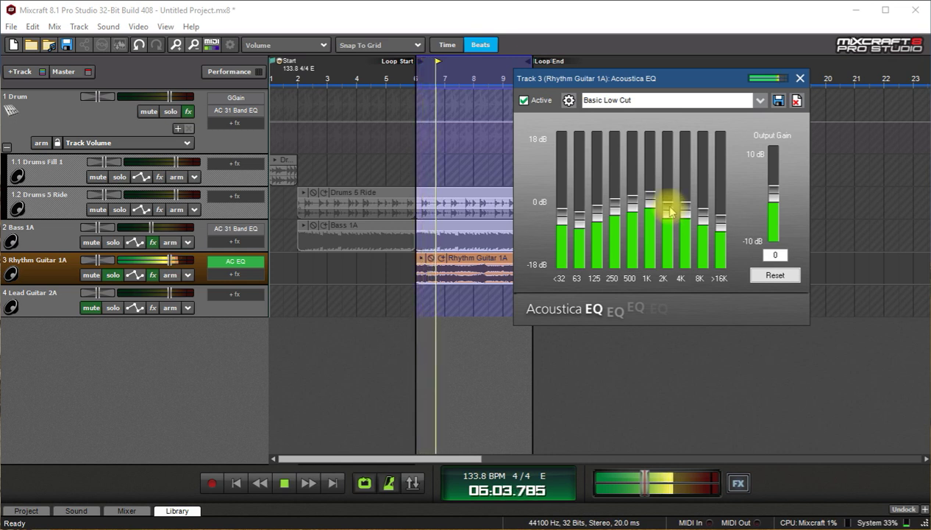
{"action": "left_click_drag", "start_coordinate": [669, 213], "coordinate": [669, 198]}
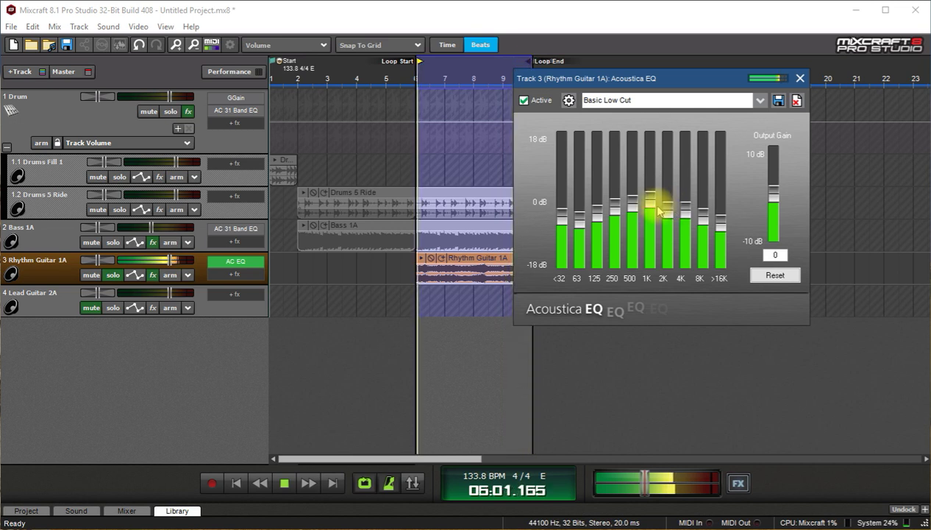
{"action": "left_click_drag", "start_coordinate": [653, 215], "coordinate": [685, 221]}
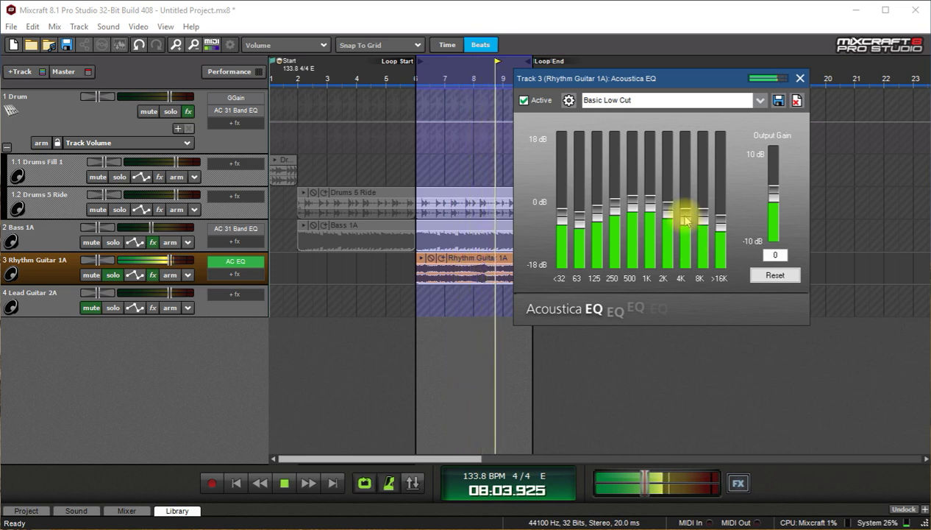
{"action": "left_click", "coordinate": [800, 78]}
{"action": "key", "text": "space"}
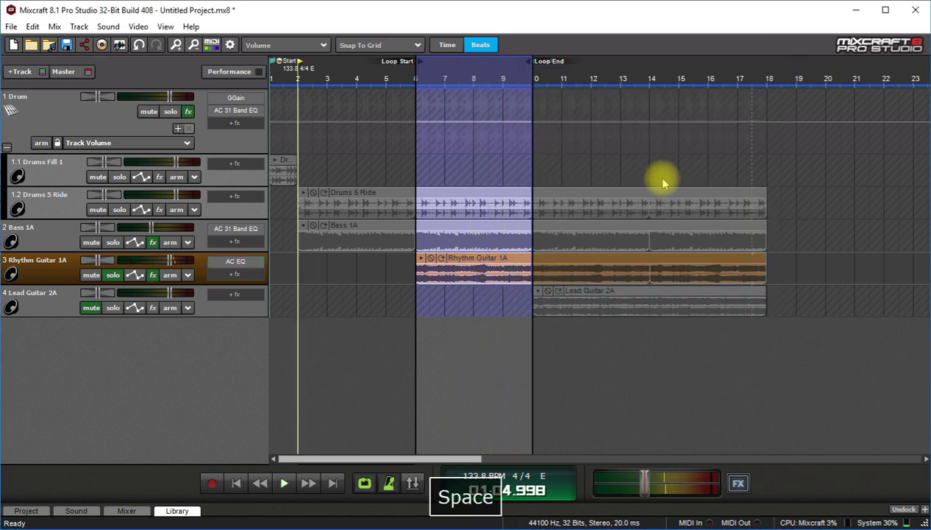
- Set the loop region from measure 10 to measure 14, and unmute and solo Lead Guitar 2A
{"action": "left_click_drag", "start_coordinate": [535, 79], "coordinate": [650, 84]}
{"action": "left_click", "coordinate": [89, 308]}
{"action": "left_click", "coordinate": [114, 276]}
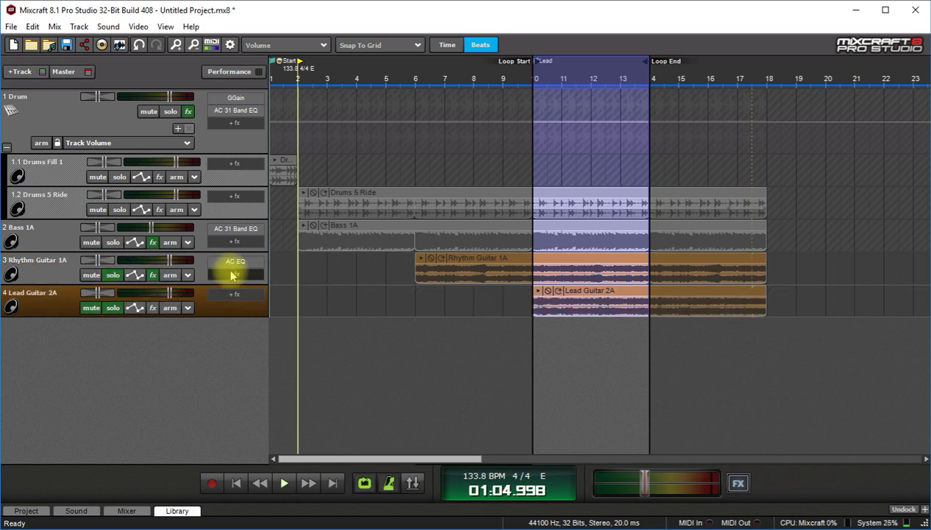
- Add the Acoustica EQ to Lead Guitar 2A and show it together with the Rhythm Guitar 1A EQ for comparison
{"action": "left_click", "coordinate": [235, 295]}
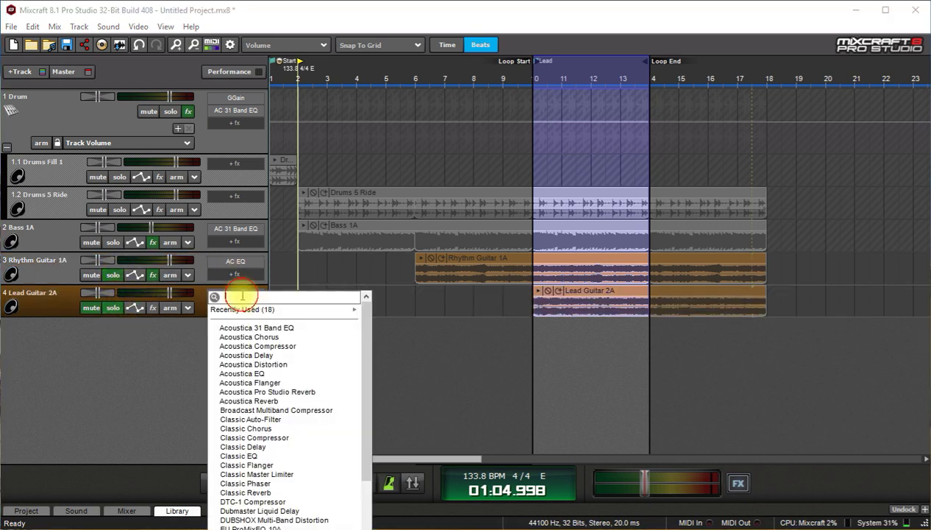
{"action": "left_click", "coordinate": [276, 374]}
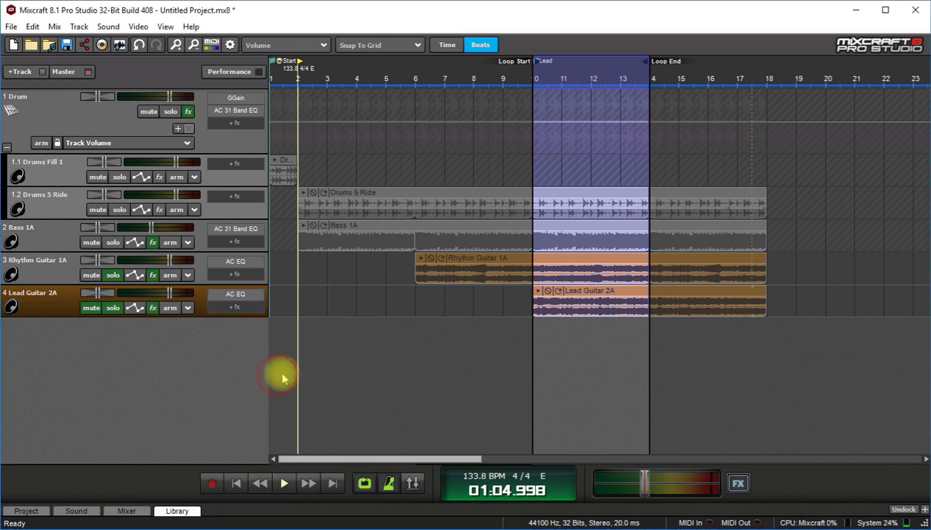
{"action": "left_click", "coordinate": [248, 294]}
{"action": "left_click_drag", "start_coordinate": [531, 163], "coordinate": [718, 276]}
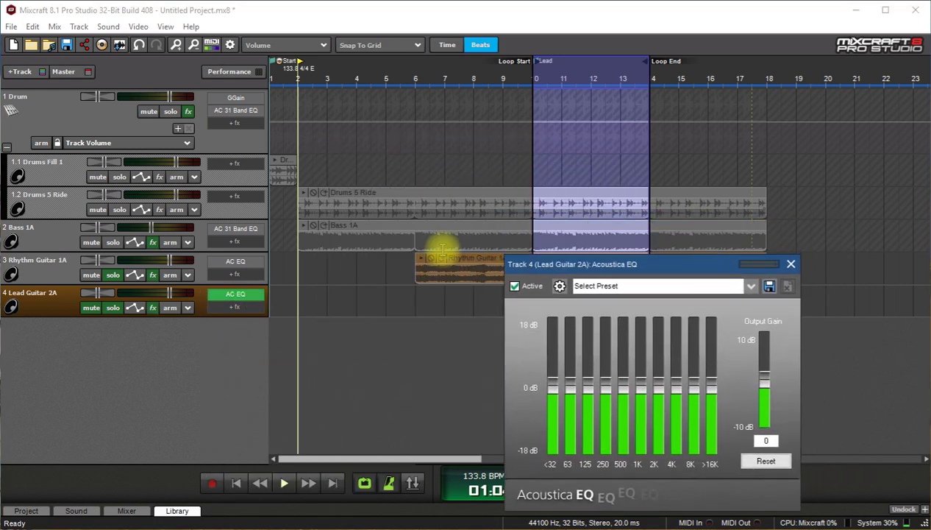
{"action": "left_click", "coordinate": [236, 261]}
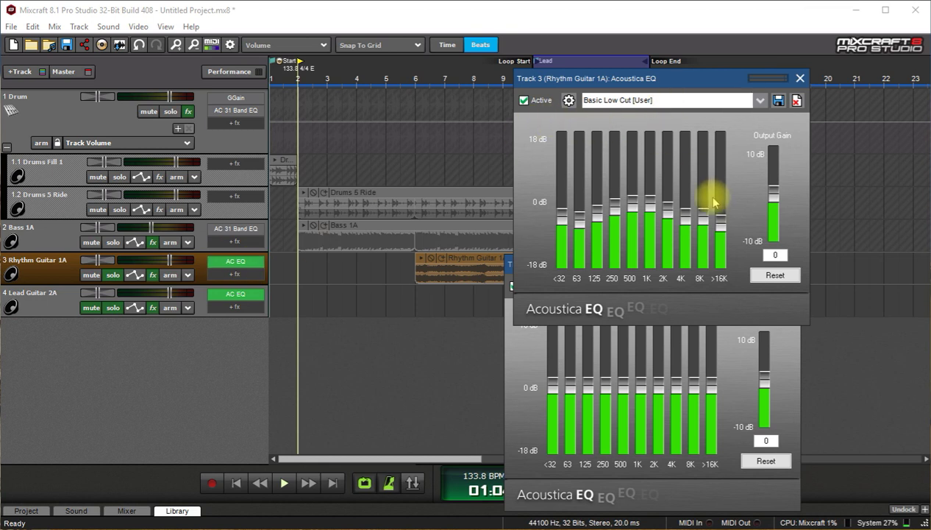
{"action": "left_click_drag", "start_coordinate": [678, 76], "coordinate": [670, 9]}
- Apply the Basic Low Cut preset to the Lead Guitar 2A EQ and lower its bands from 250 to >16K during looped playback
{"action": "left_click", "coordinate": [750, 289]}
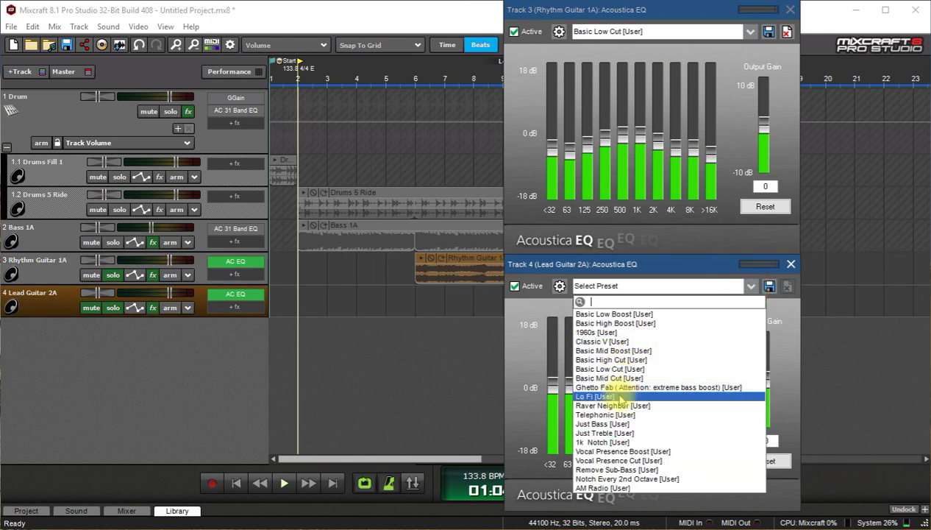
{"action": "left_click", "coordinate": [619, 368]}
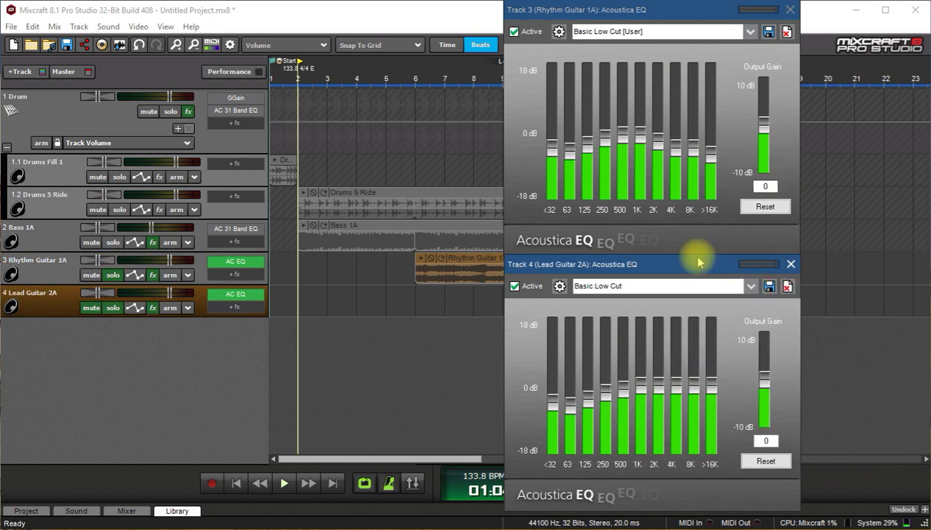
{"action": "key", "text": "space"}
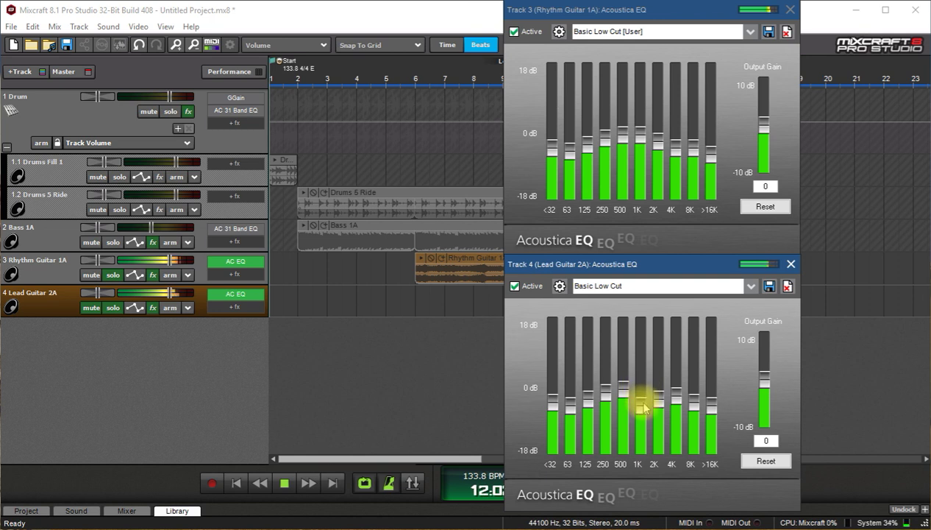
{"action": "mouse_move", "coordinate": [643, 383]}
{"action": "left_mouse_down"}
{"action": "mouse_move", "coordinate": [640, 277]}
{"action": "mouse_move", "coordinate": [644, 385]}
{"action": "left_mouse_up"}
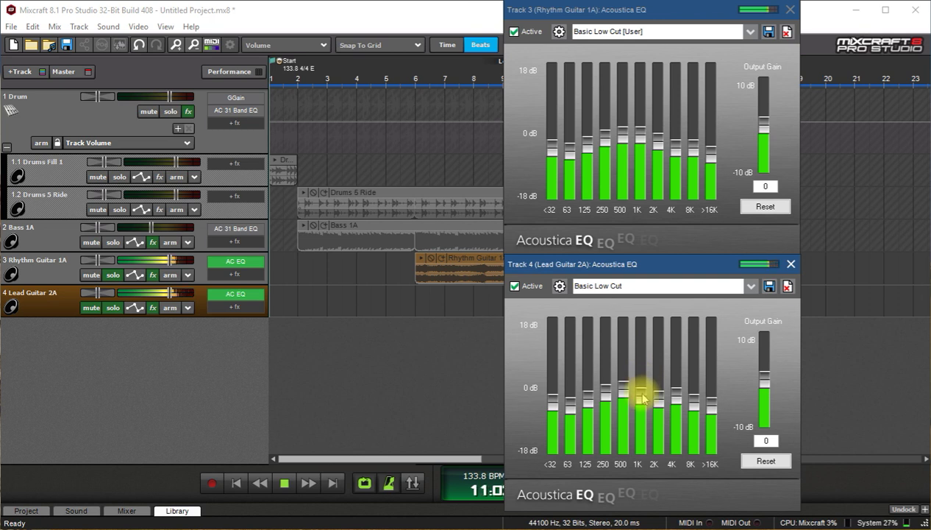
{"action": "left_click_drag", "start_coordinate": [621, 350], "coordinate": [626, 392]}
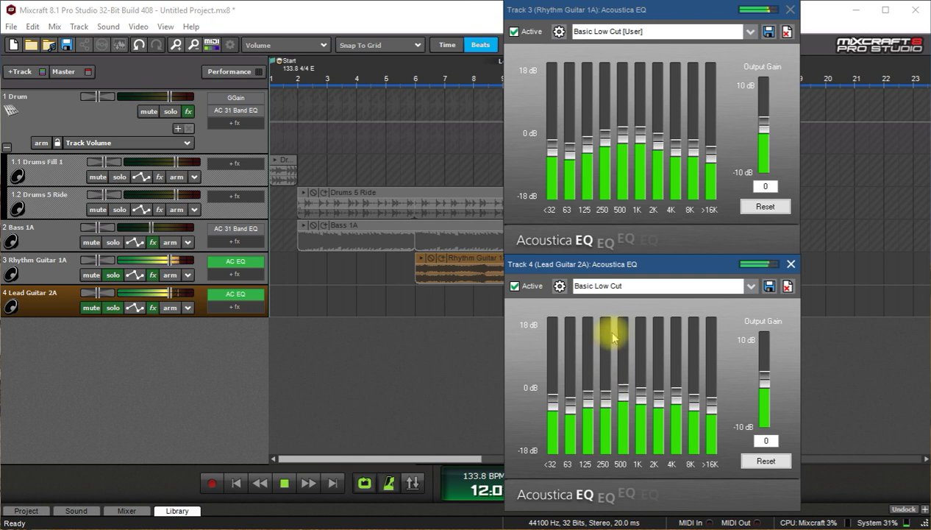
- Slightly lower the Lead Guitar 2A volume, unsolo both guitar tracks and close their EQ windows
{"action": "left_click", "coordinate": [172, 294]}
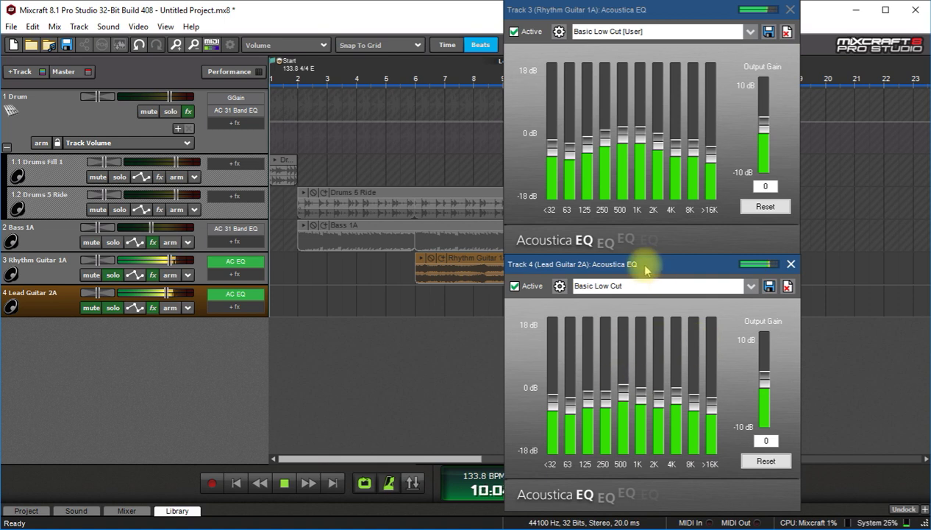
{"action": "left_click", "coordinate": [114, 273]}
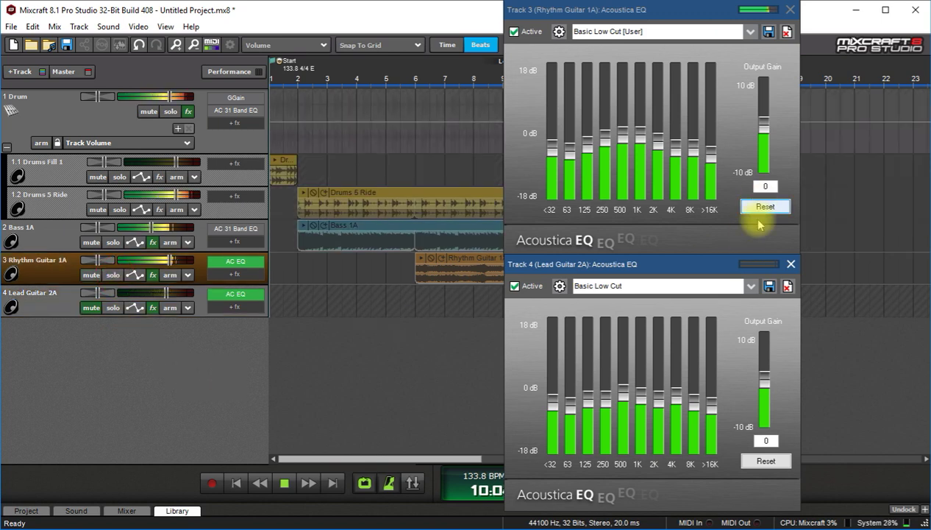
{"action": "left_click", "coordinate": [791, 264]}
{"action": "left_click", "coordinate": [790, 10]}
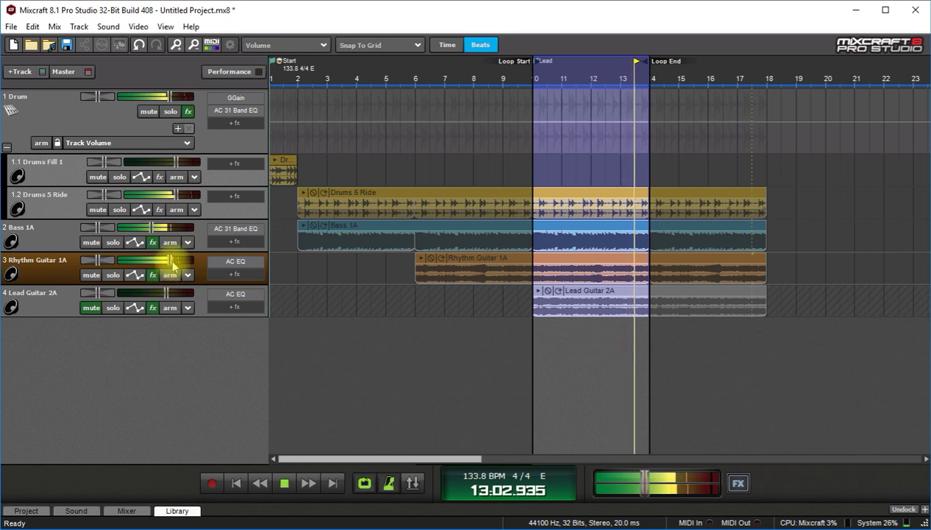
- Lower the Rhythm Guitar 1A volume, unmute Lead Guitar 2A and fine-tune both guitar levels against the full mix
{"action": "mouse_move", "coordinate": [170, 260]}
{"action": "left_mouse_down"}
{"action": "mouse_move", "coordinate": [156, 263]}
{"action": "mouse_move", "coordinate": [168, 262]}
{"action": "left_mouse_up"}
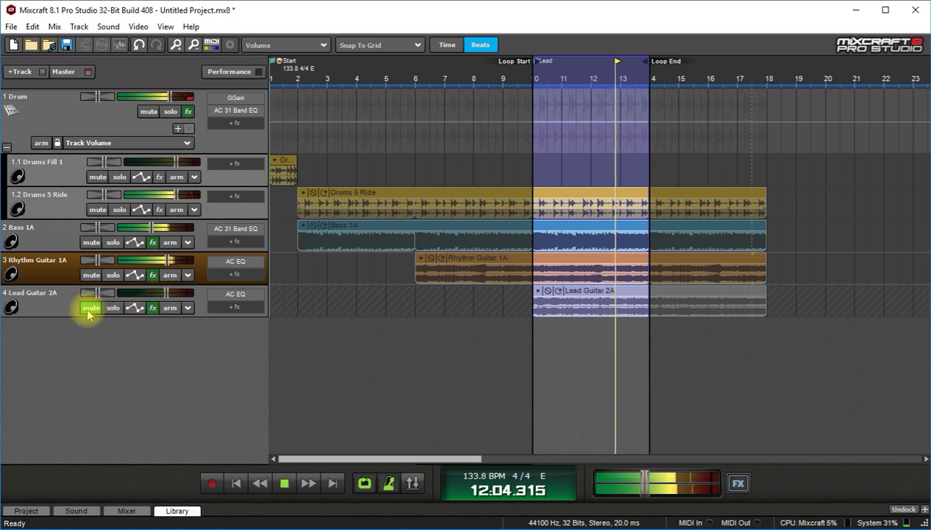
{"action": "left_click_drag", "start_coordinate": [168, 262], "coordinate": [157, 264]}
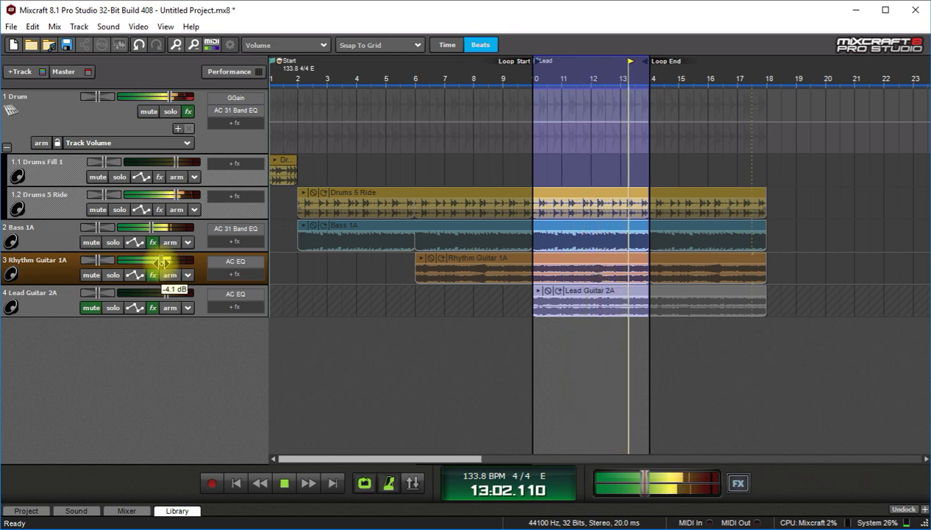
{"action": "left_click", "coordinate": [89, 308]}
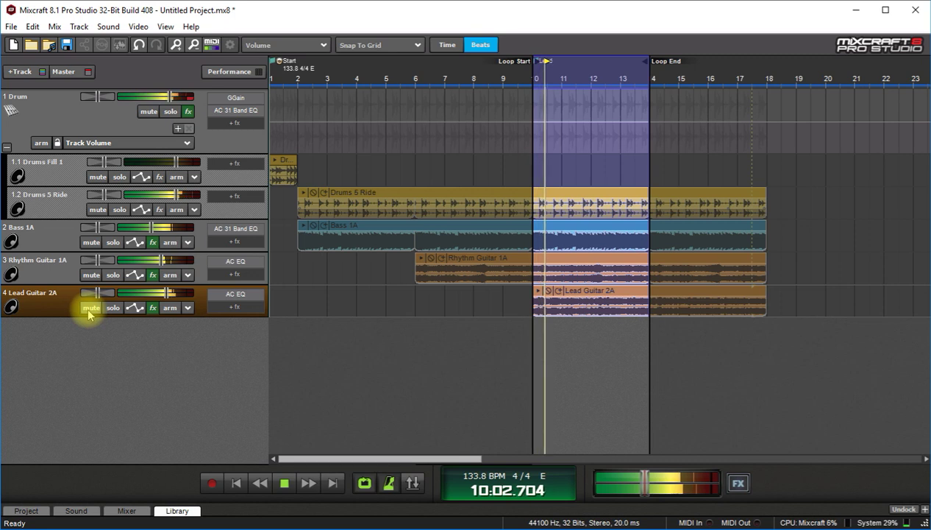
{"action": "left_click_drag", "start_coordinate": [168, 294], "coordinate": [169, 295]}
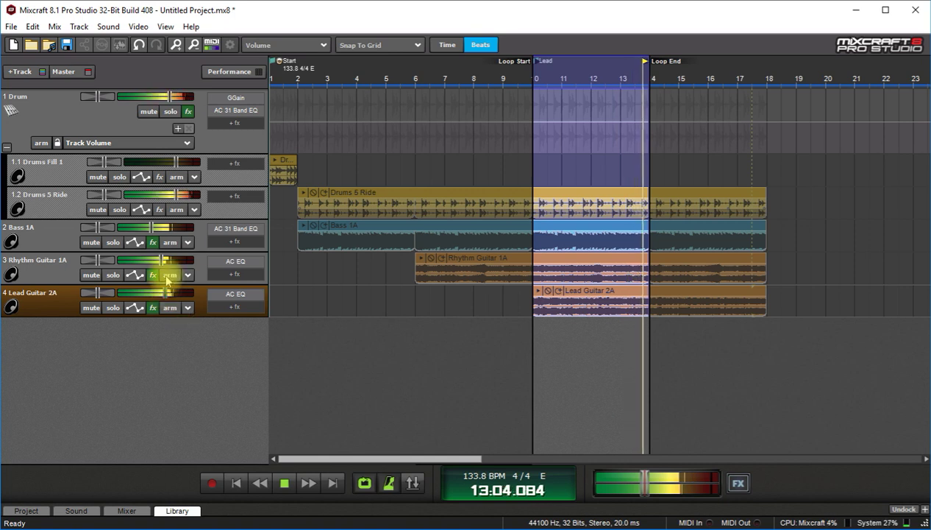
{"action": "left_click_drag", "start_coordinate": [163, 261], "coordinate": [165, 261]}
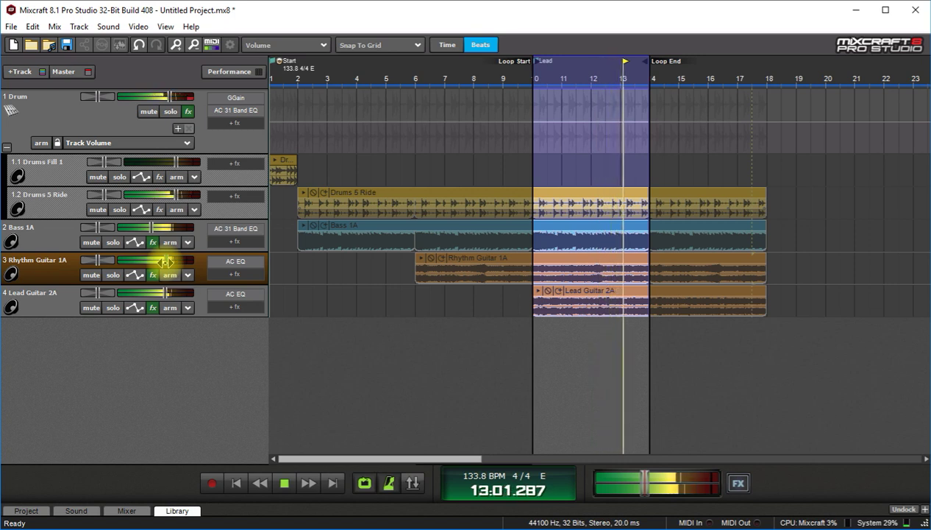
- Stop playback, turn looping off and play the song from the beginning
{"action": "key", "text": "space"}
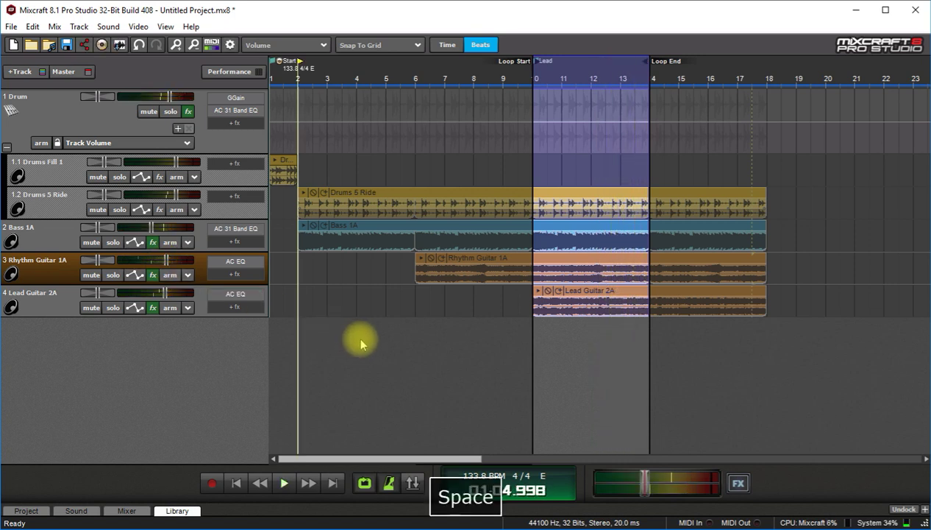
{"action": "key", "text": "l"}
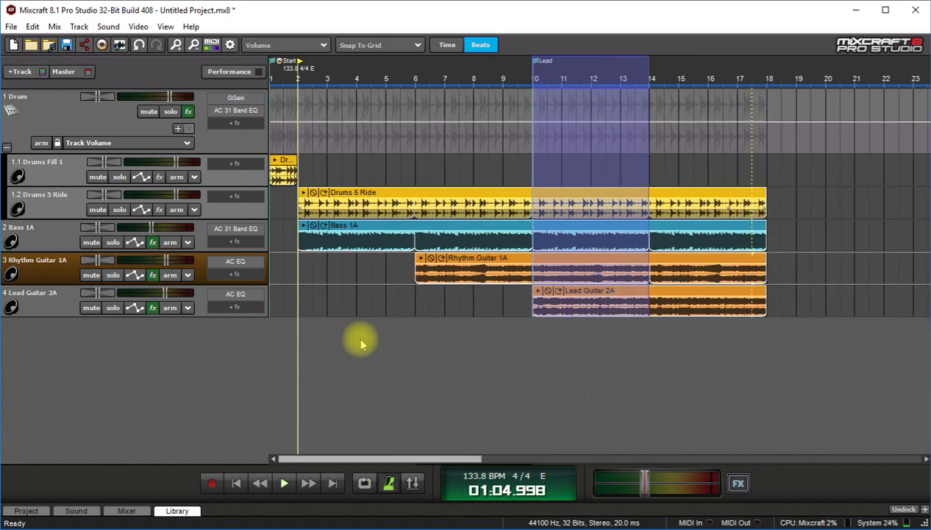
{"action": "left_click", "coordinate": [355, 344]}
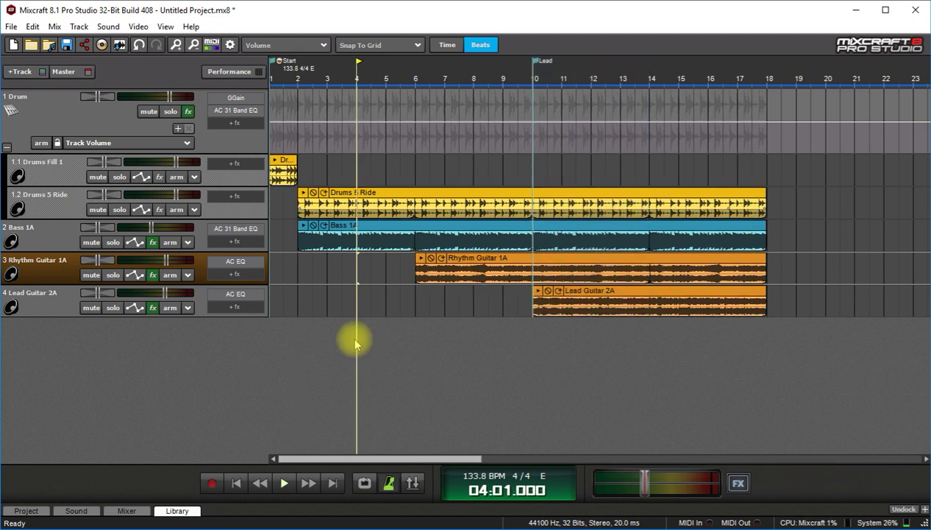
{"action": "key", "text": "Home"}
{"action": "key", "text": "space"}
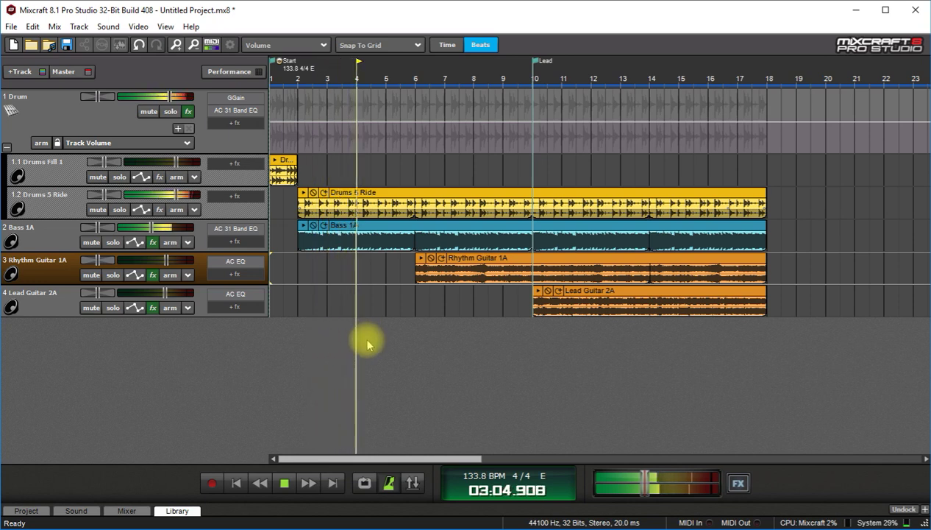
- Loop measures 10 to 14 during playback, add the GGain effect to the master track and open its controls
{"action": "left_click_drag", "start_coordinate": [537, 76], "coordinate": [650, 90]}
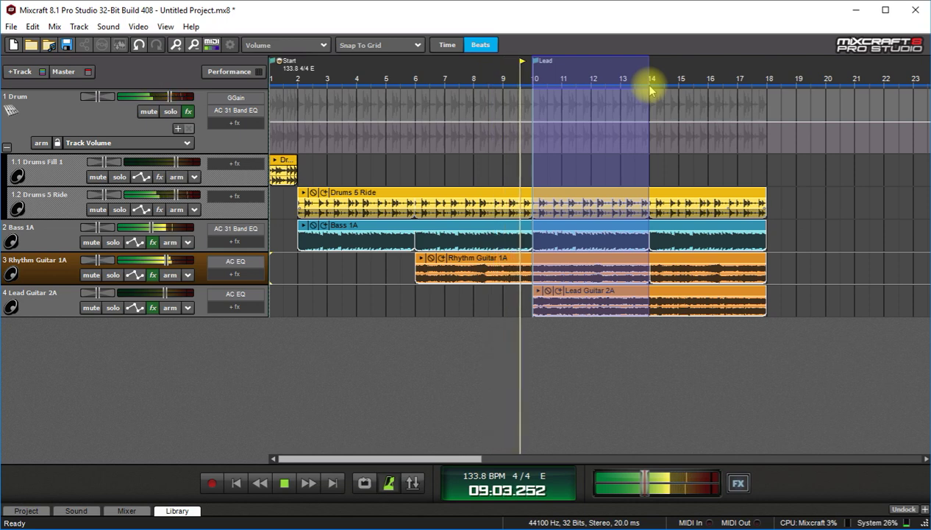
{"action": "key", "text": "l"}
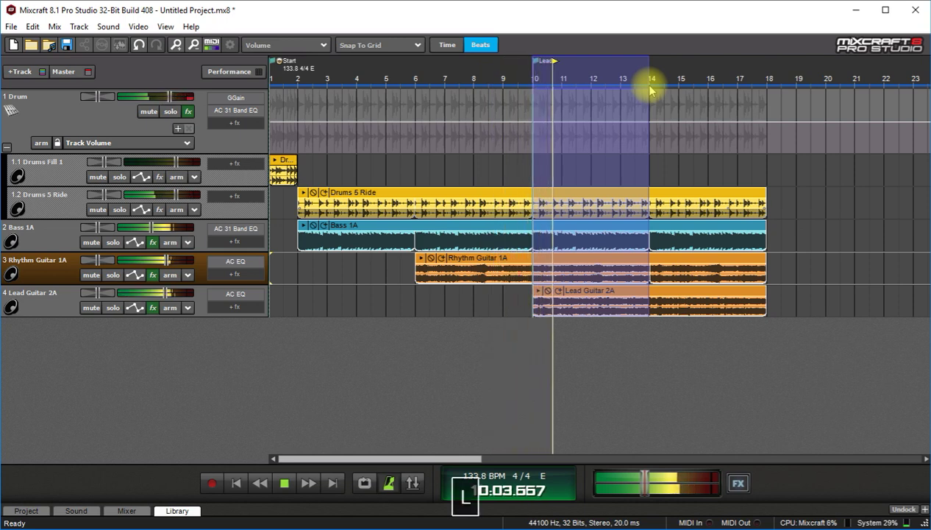
{"action": "left_click", "coordinate": [737, 483]}
{"action": "mouse_move", "coordinate": [575, 228]}
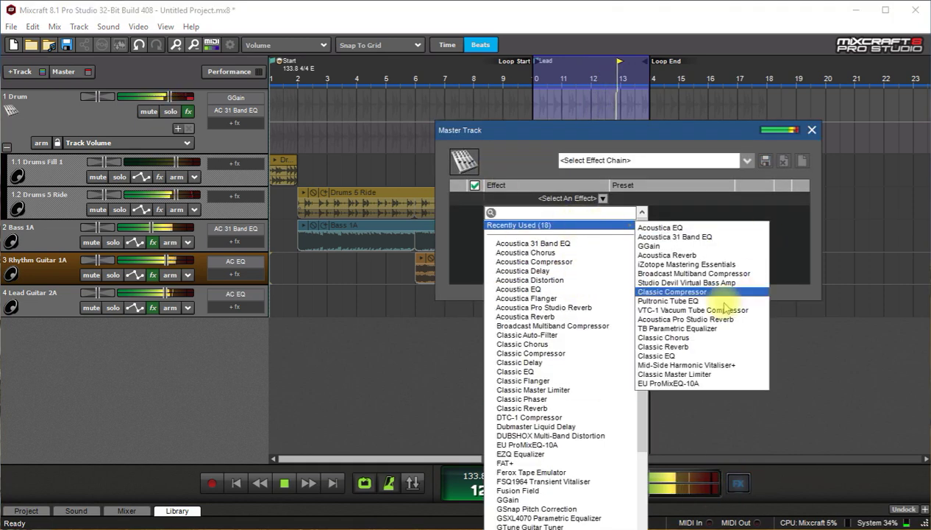
{"action": "left_click", "coordinate": [669, 234]}
{"action": "left_click", "coordinate": [760, 199]}
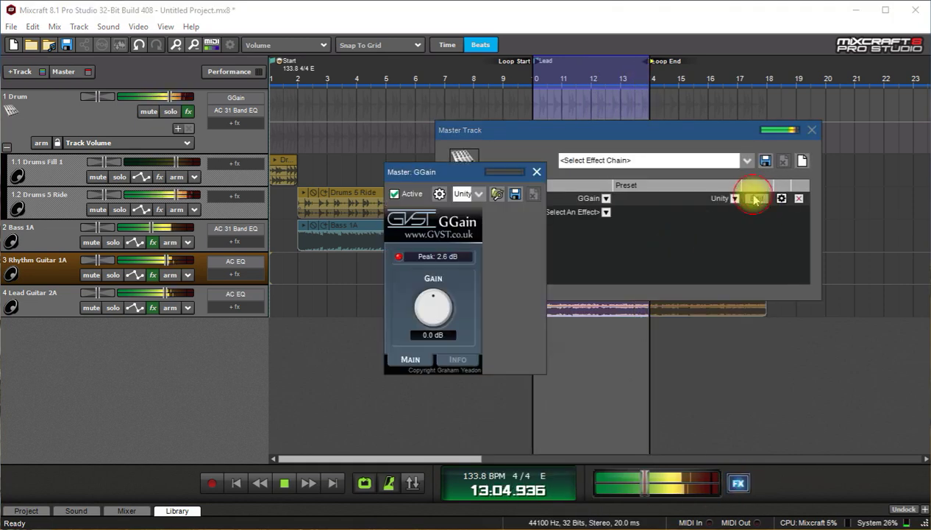
- Set the master GGain to -3.2 dB, reset its peak indicator, trim the gain to -3.8 dB and close the effect window
{"action": "left_click_drag", "start_coordinate": [433, 303], "coordinate": [427, 306]}
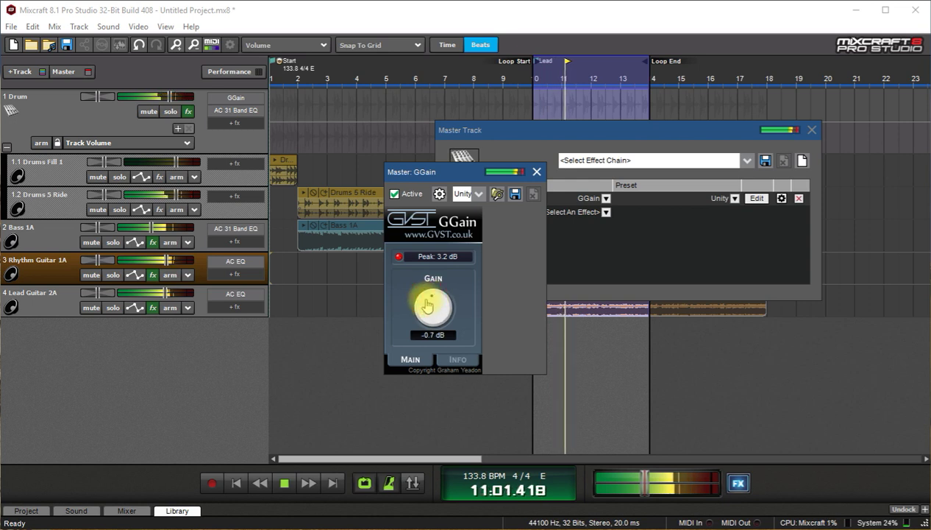
{"action": "left_click", "coordinate": [428, 300]}
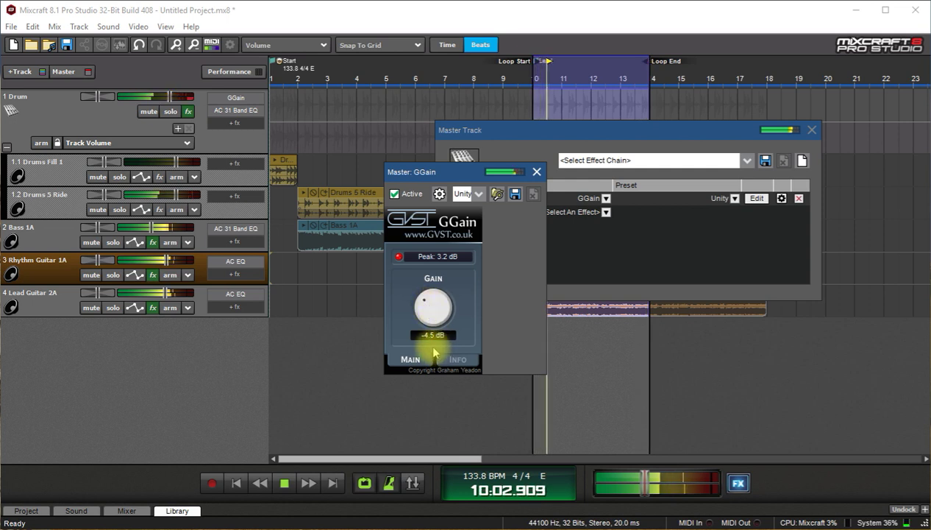
{"action": "left_click", "coordinate": [432, 336]}
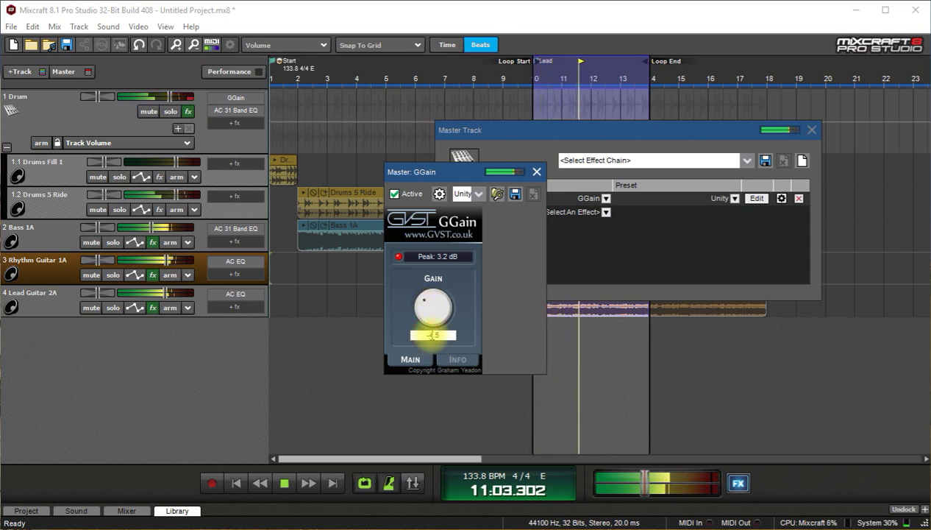
{"action": "type", "text": "-3.2"}
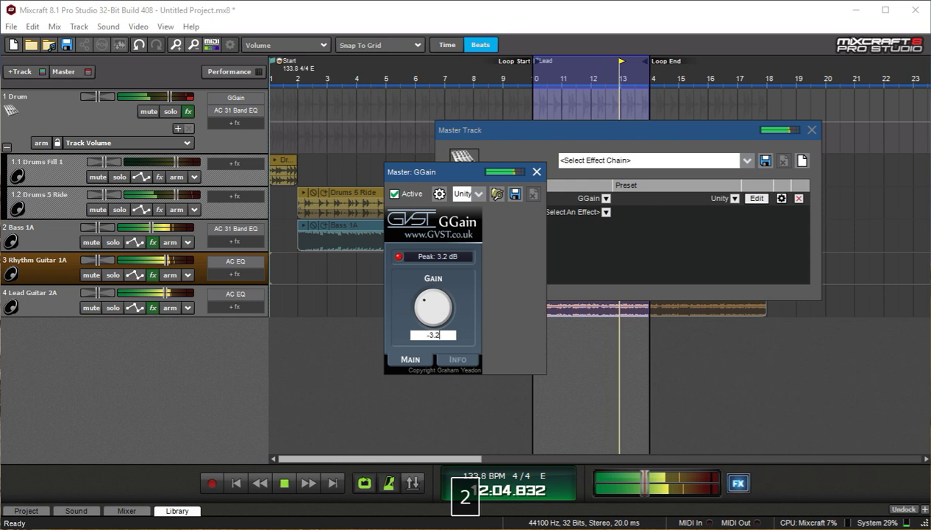
{"action": "key", "text": "Return"}
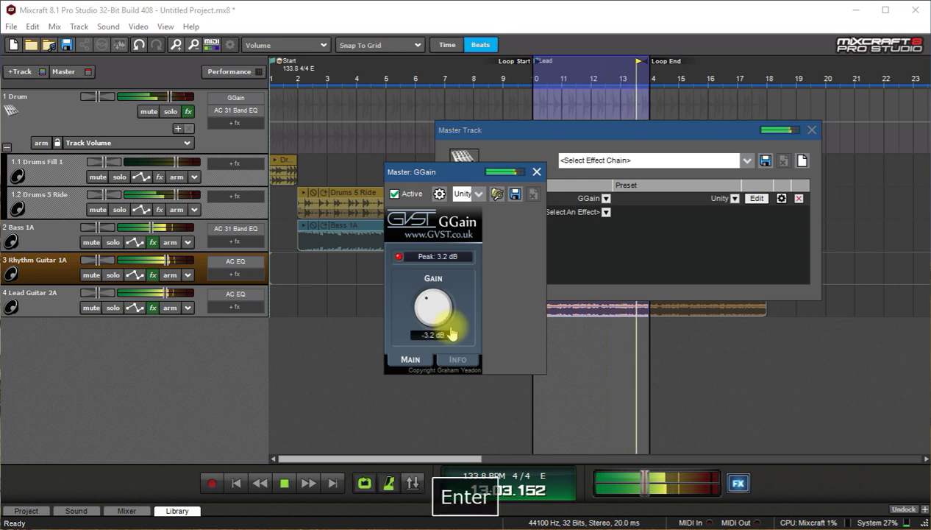
{"action": "left_click", "coordinate": [399, 256]}
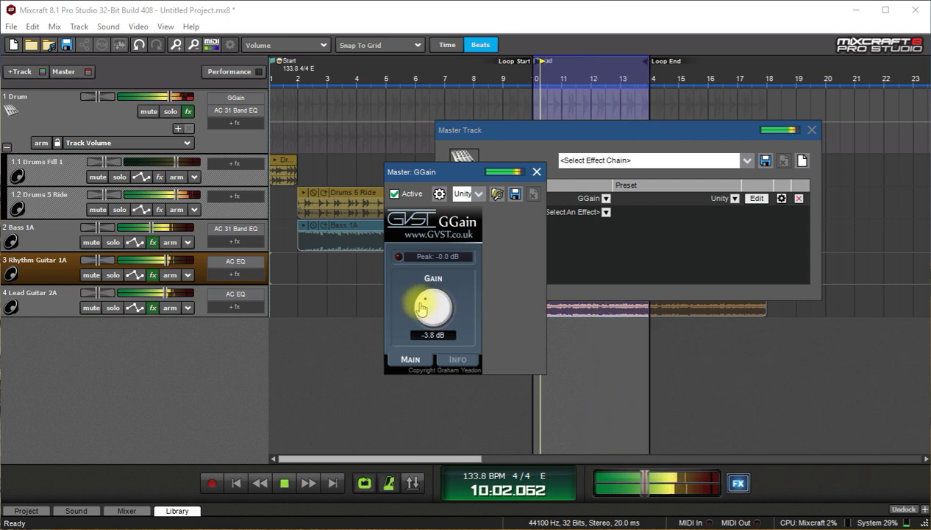
{"action": "left_click", "coordinate": [537, 172]}
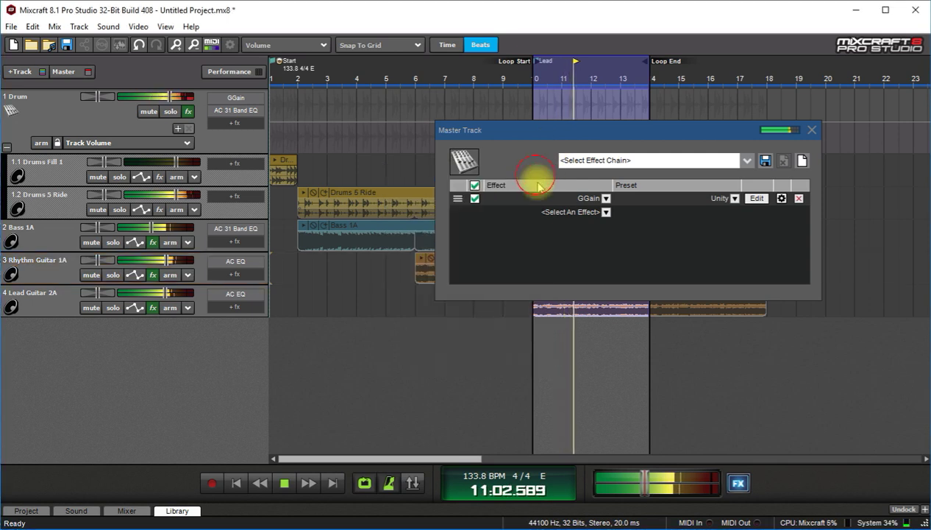
- Add the Broadcast Multiband Compressor after GGain on the master track and load its Smooth preset
{"action": "left_click", "coordinate": [606, 212]}
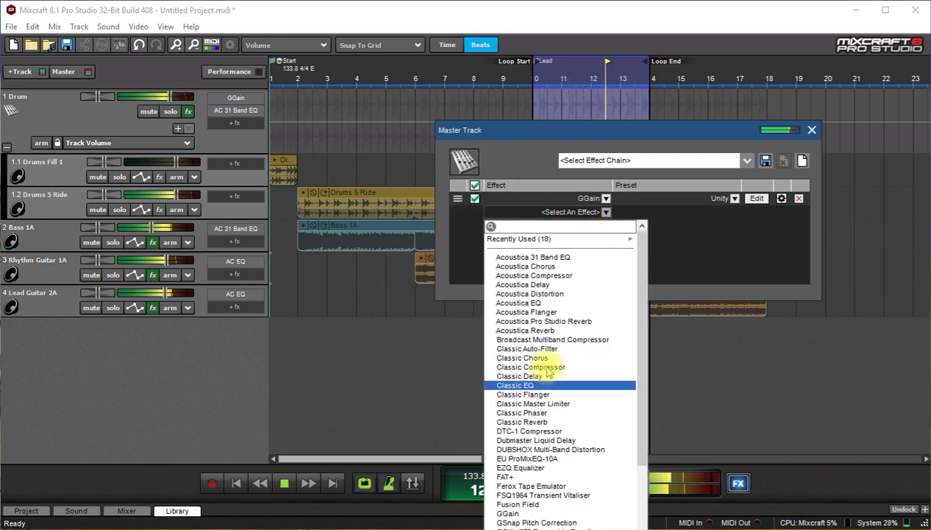
{"action": "left_click", "coordinate": [552, 339]}
{"action": "left_click_drag", "start_coordinate": [717, 131], "coordinate": [694, 107]}
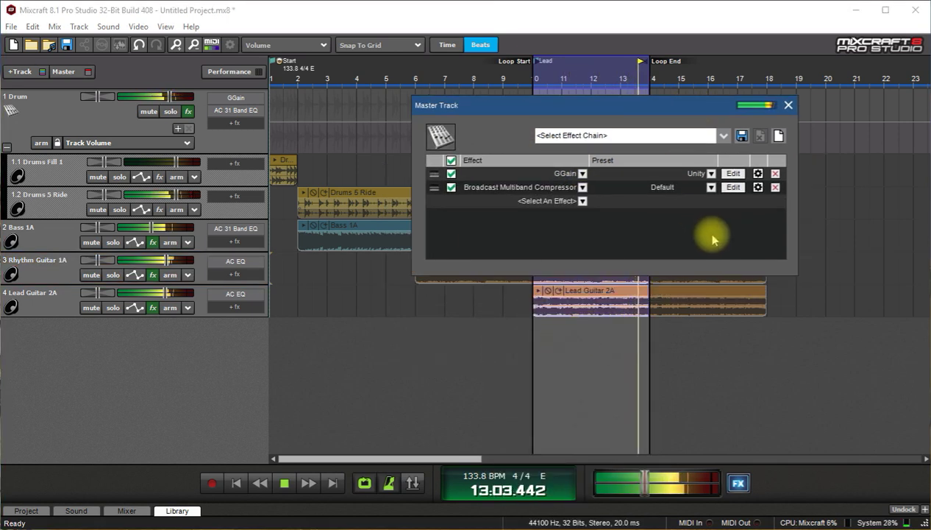
{"action": "left_click", "coordinate": [711, 187]}
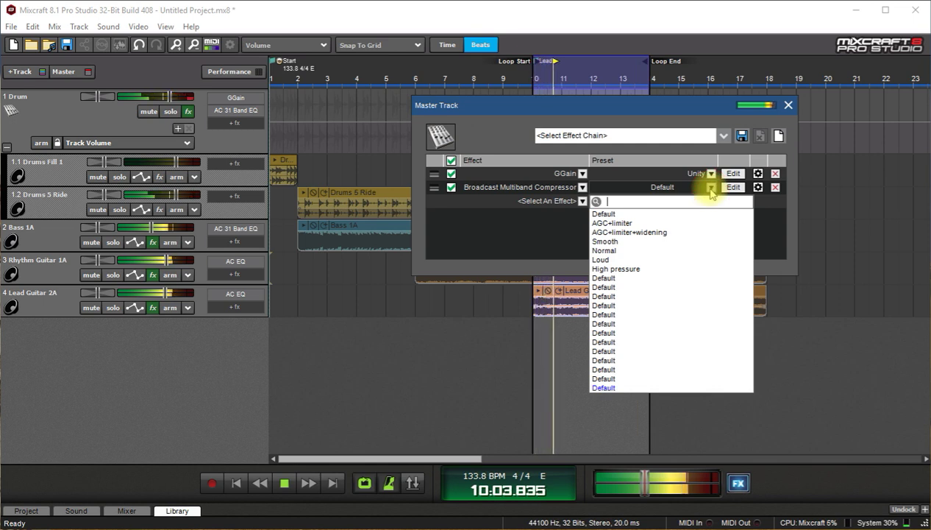
{"action": "left_click", "coordinate": [615, 241]}
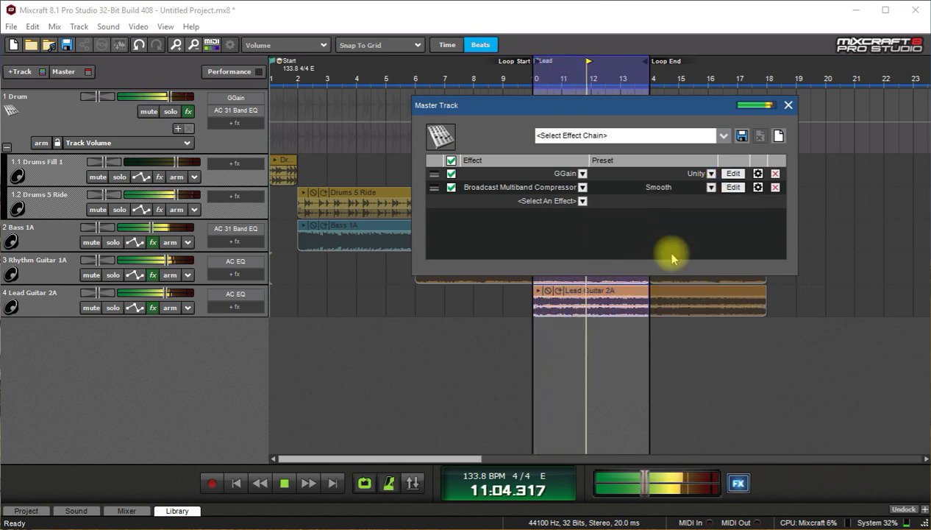
{"action": "left_click_drag", "start_coordinate": [637, 110], "coordinate": [644, 95]}
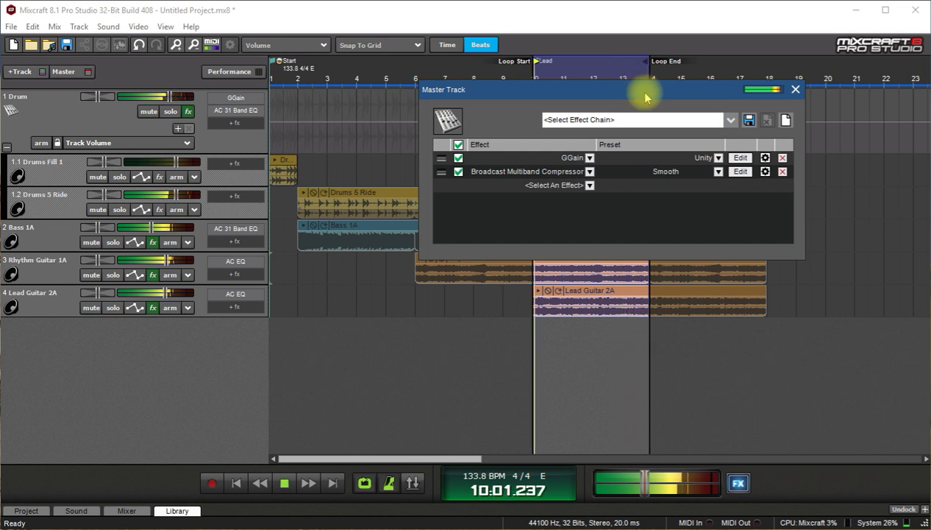
- Open the master compressor's controls, adjust the master volume to about -10.3 dB during playback, and close the compressor window
{"action": "left_click", "coordinate": [740, 171]}
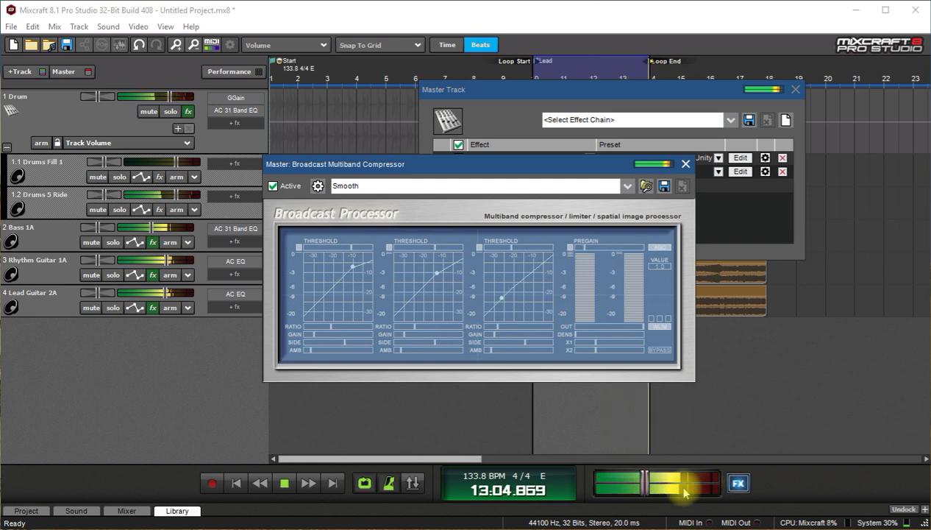
{"action": "left_click_drag", "start_coordinate": [647, 490], "coordinate": [661, 491]}
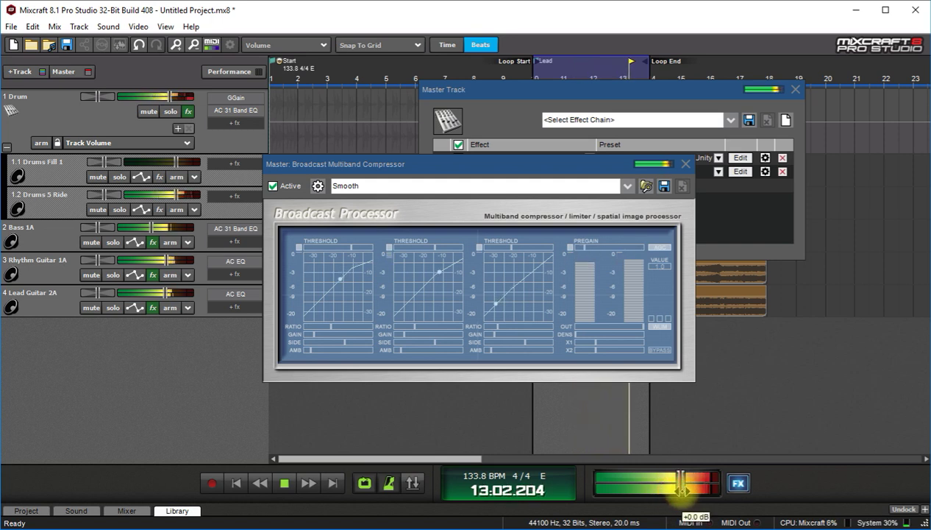
{"action": "left_click_drag", "start_coordinate": [682, 489], "coordinate": [627, 490]}
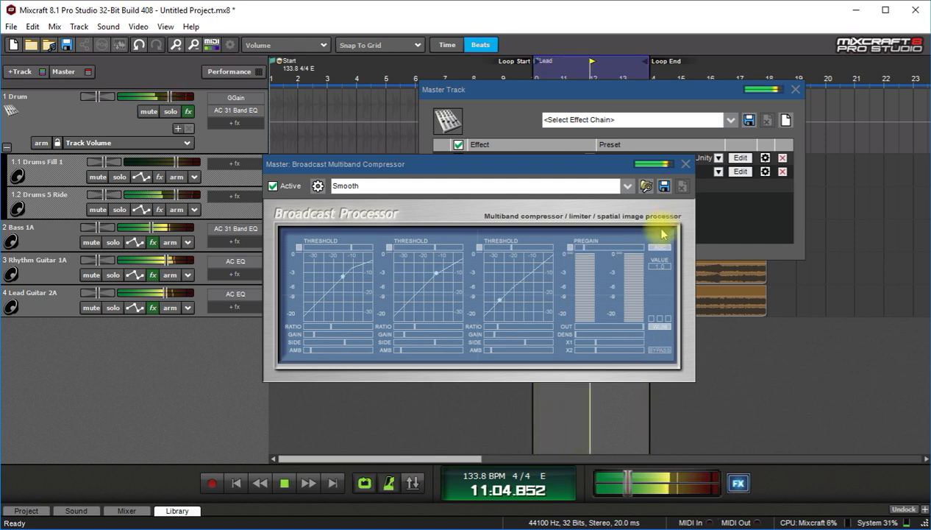
{"action": "left_click_drag", "start_coordinate": [627, 482], "coordinate": [632, 482]}
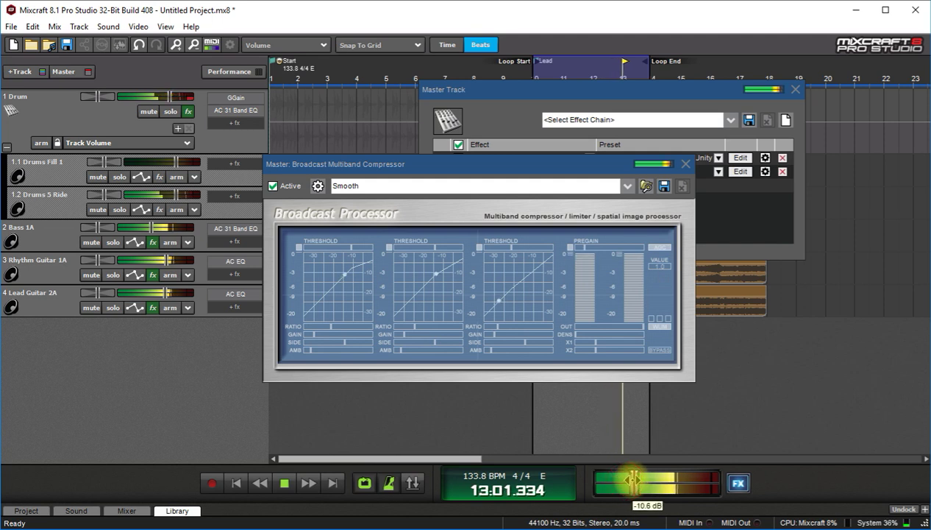
{"action": "left_click", "coordinate": [686, 164]}
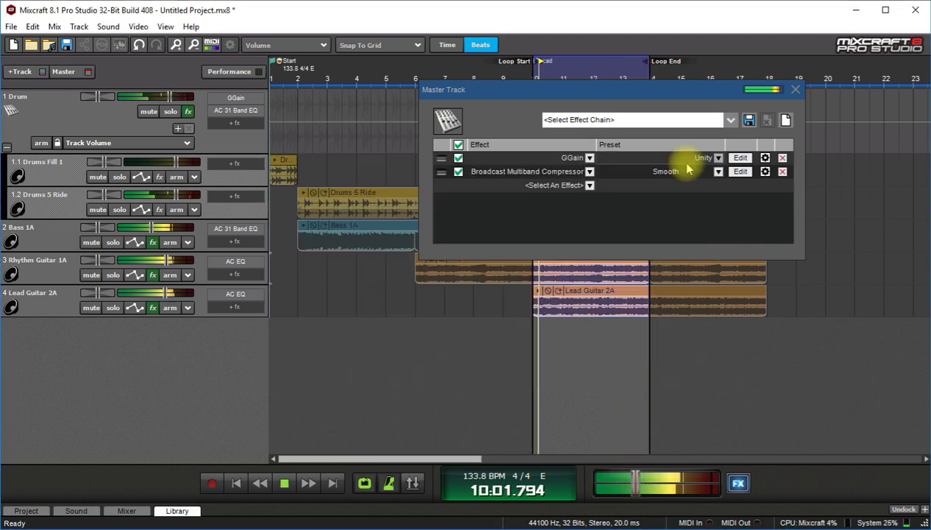
{"action": "left_click", "coordinate": [632, 488]}
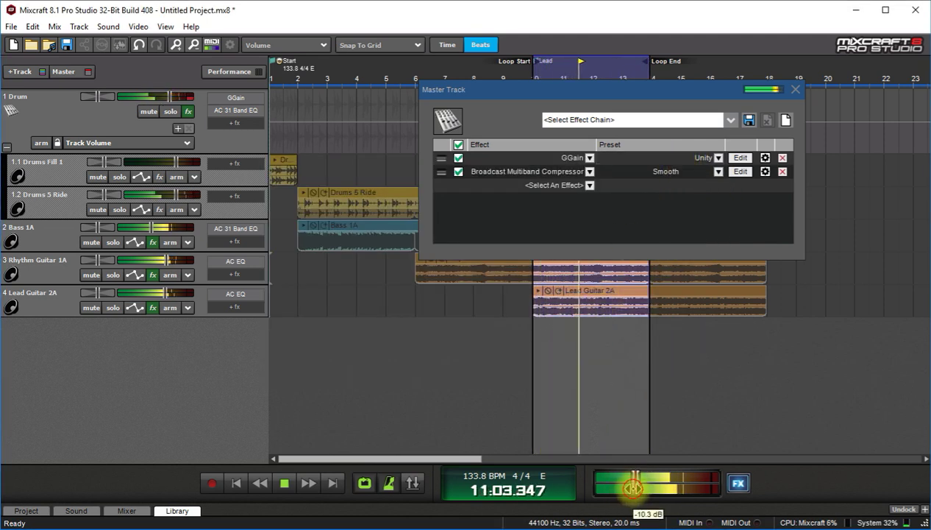
{"action": "left_click", "coordinate": [590, 186]}
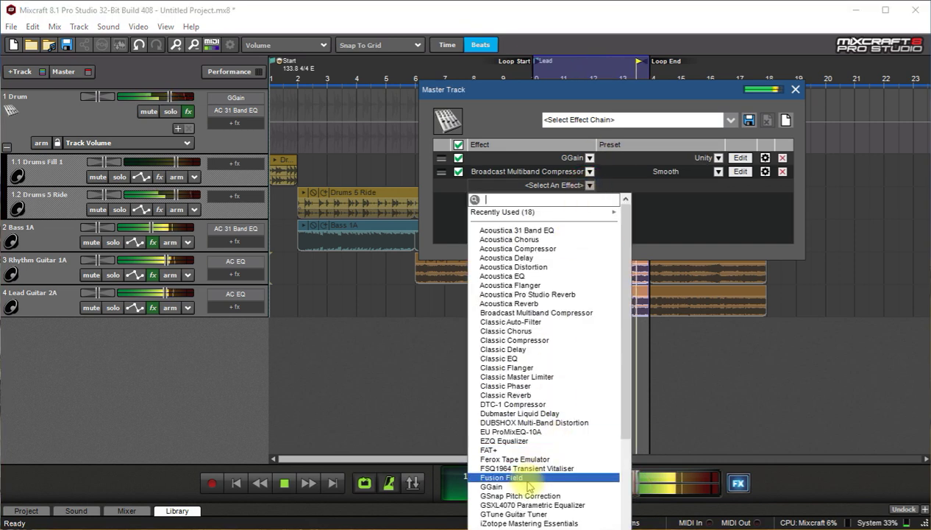
{"action": "left_click", "coordinate": [511, 523]}
{"action": "left_click_drag", "start_coordinate": [441, 183], "coordinate": [441, 168]}
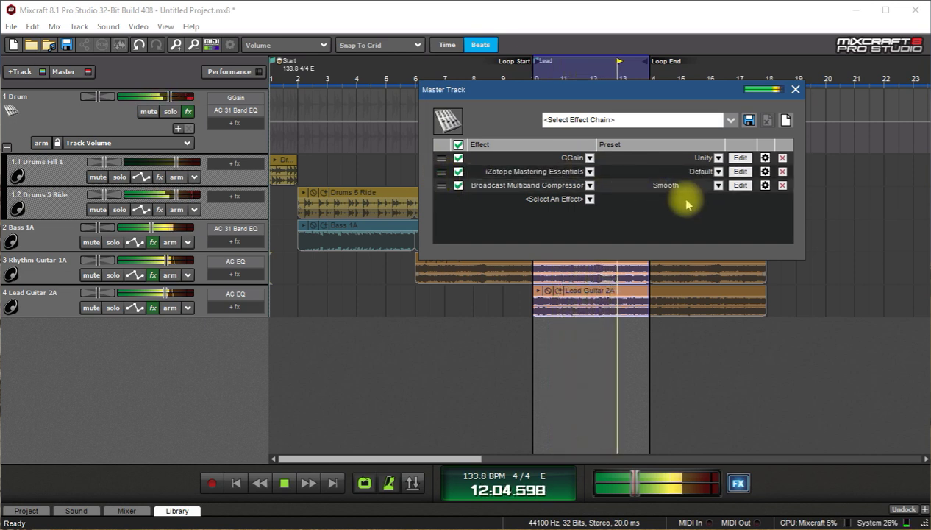
{"action": "left_click", "coordinate": [782, 171]}
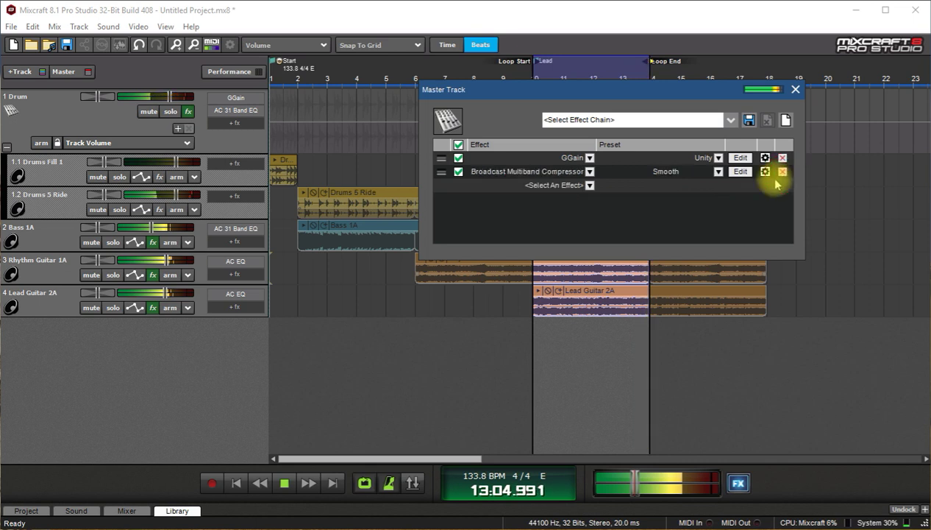
- Add the Pultronic Tube EQ to the master track, place it before the Broadcast Multiband Compressor and open its controls
{"action": "left_click", "coordinate": [590, 185]}
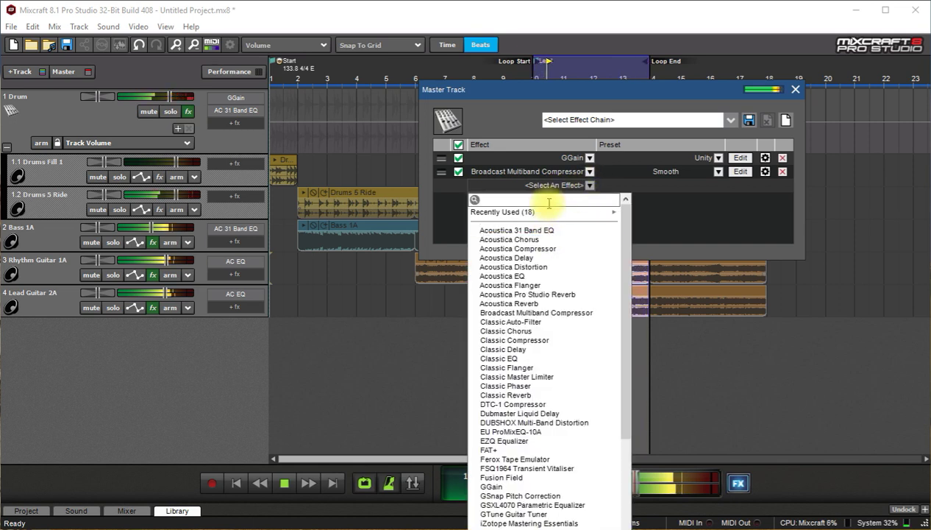
{"action": "type", "text": "tube"}
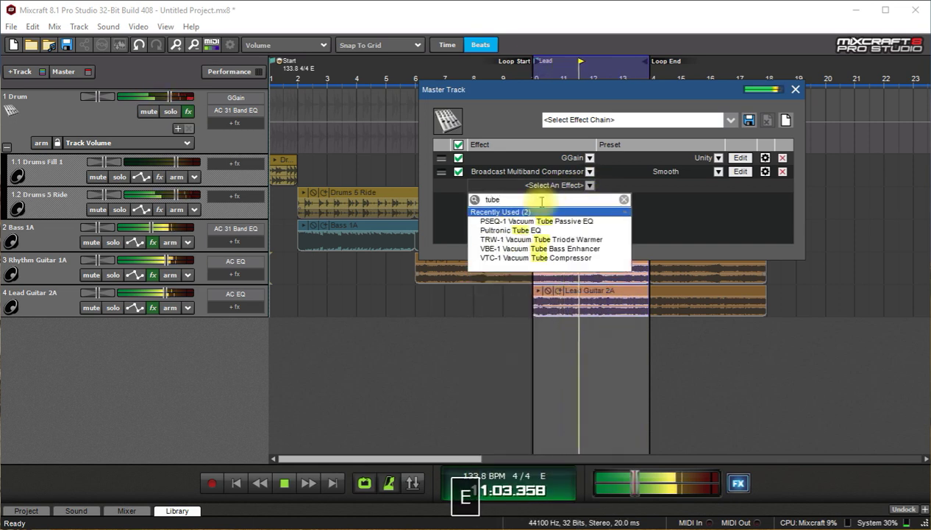
{"action": "left_click", "coordinate": [519, 222]}
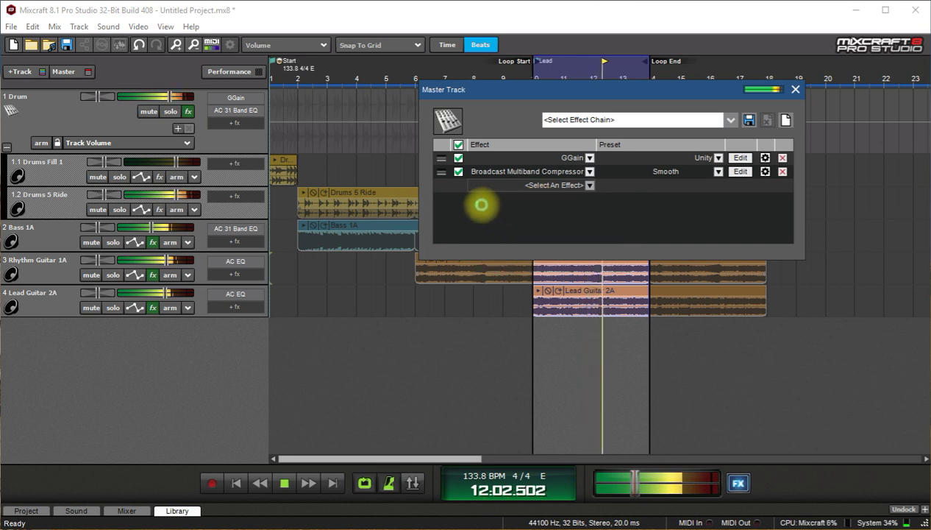
{"action": "left_click_drag", "start_coordinate": [444, 185], "coordinate": [444, 171]}
{"action": "left_click", "coordinate": [740, 172]}
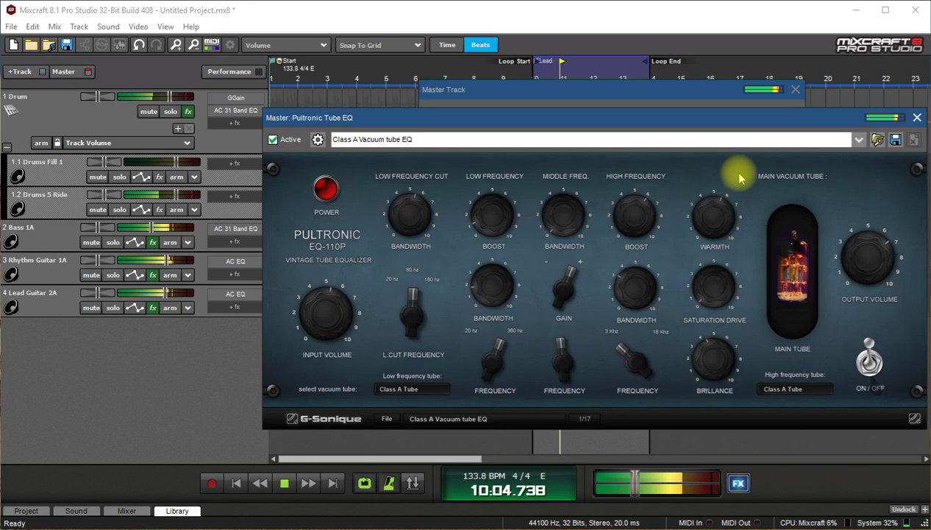
- Audition the Classic warm tube preset, load Fat and Warm in the Pultronic Tube EQ, close its window and stop playback
{"action": "left_click", "coordinate": [877, 140]}
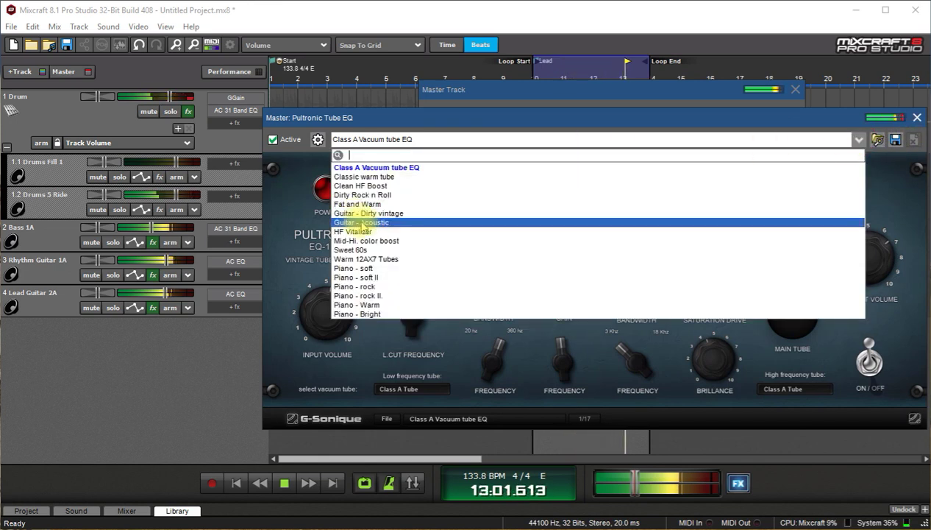
{"action": "left_click", "coordinate": [365, 177]}
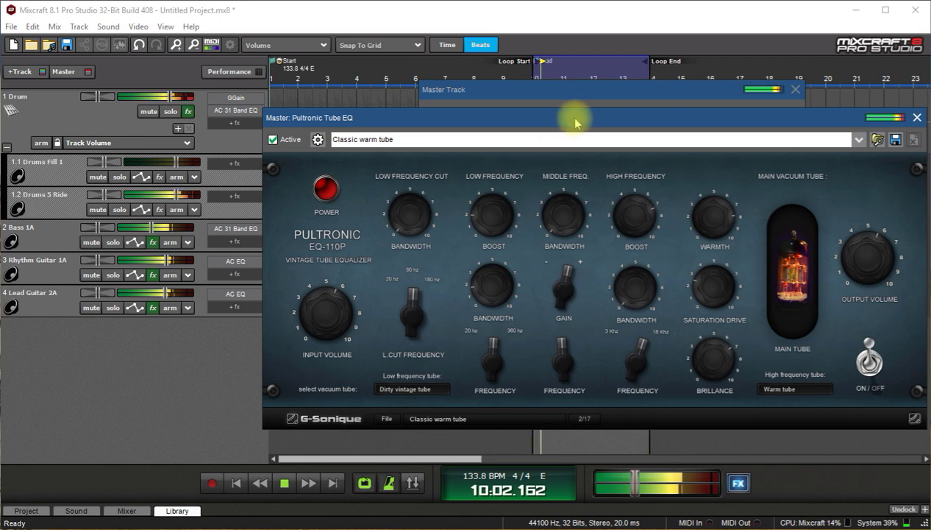
{"action": "left_click_drag", "start_coordinate": [576, 122], "coordinate": [527, 109]}
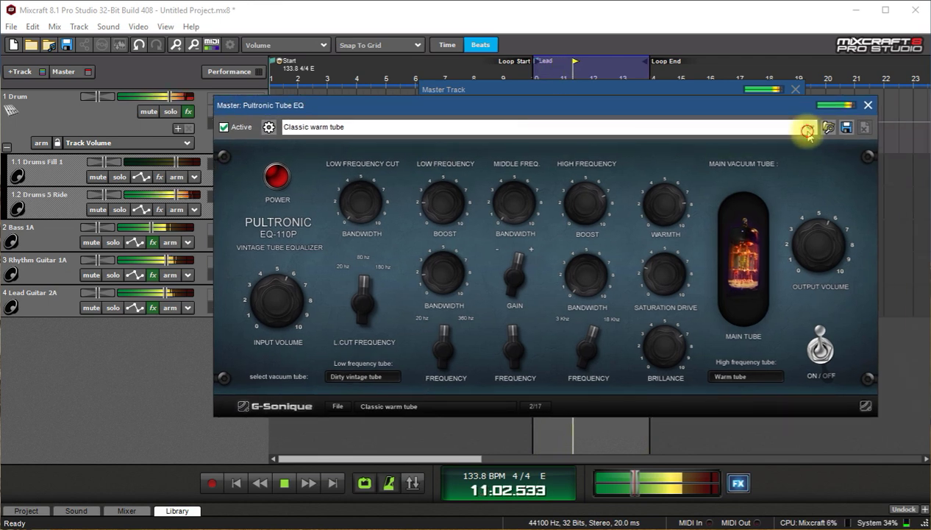
{"action": "left_click", "coordinate": [808, 131]}
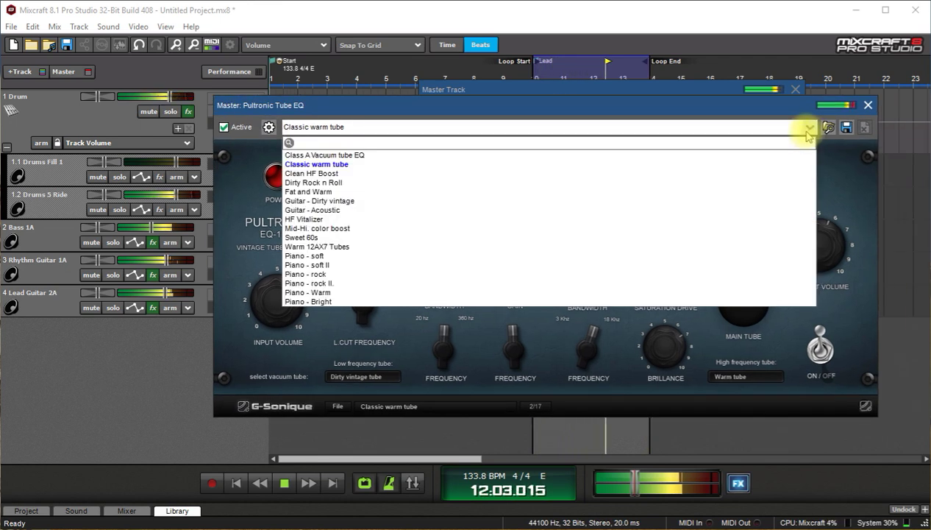
{"action": "left_click", "coordinate": [323, 192]}
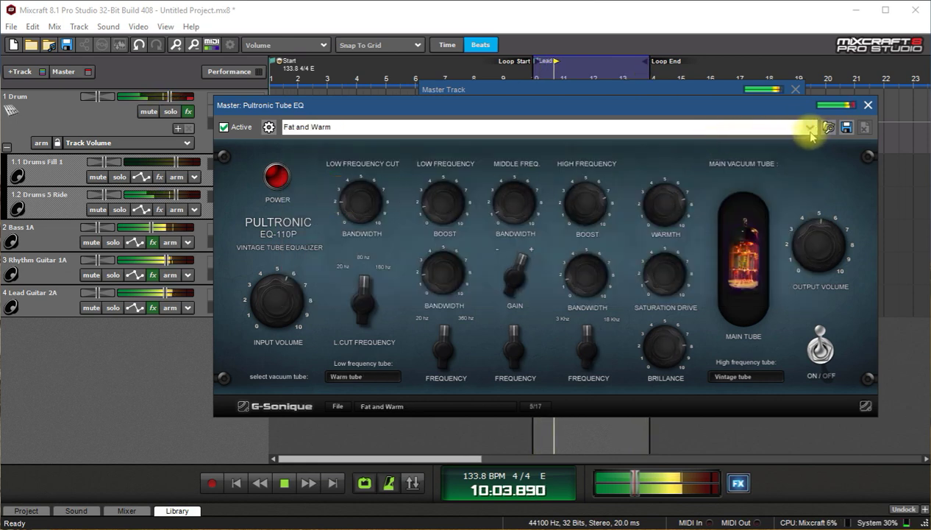
{"action": "left_click", "coordinate": [868, 105]}
{"action": "key", "text": "space"}
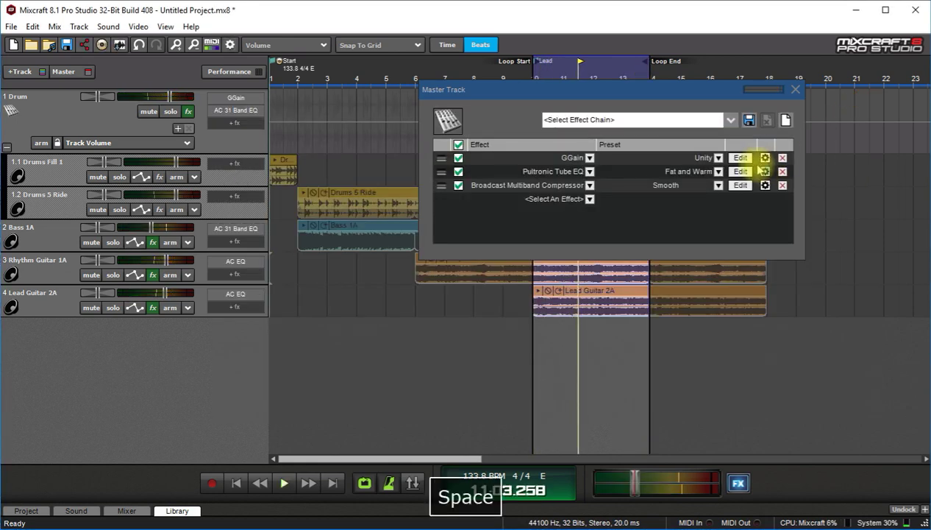
- Add Acoustica Reverb between the Tube EQ and the compressor on the master track and load the Lite 'verb preset
{"action": "left_click", "coordinate": [590, 199]}
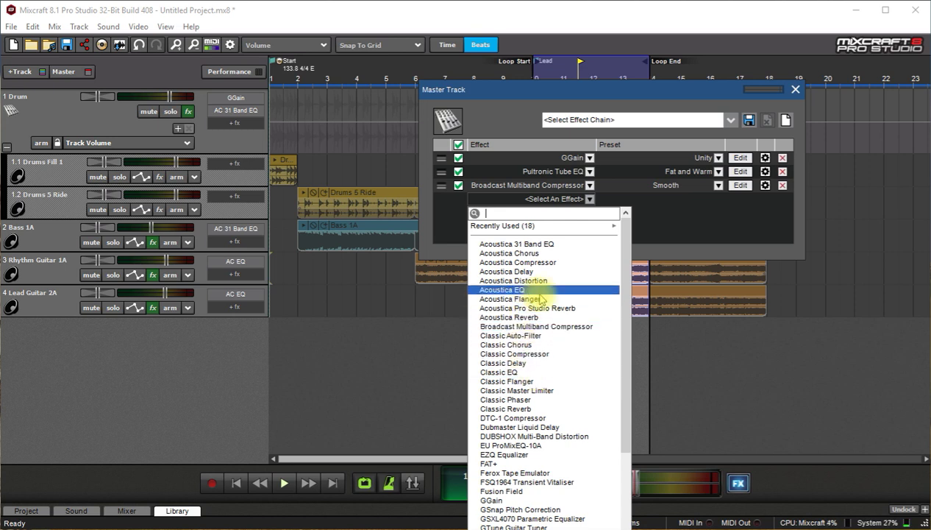
{"action": "left_click", "coordinate": [509, 317]}
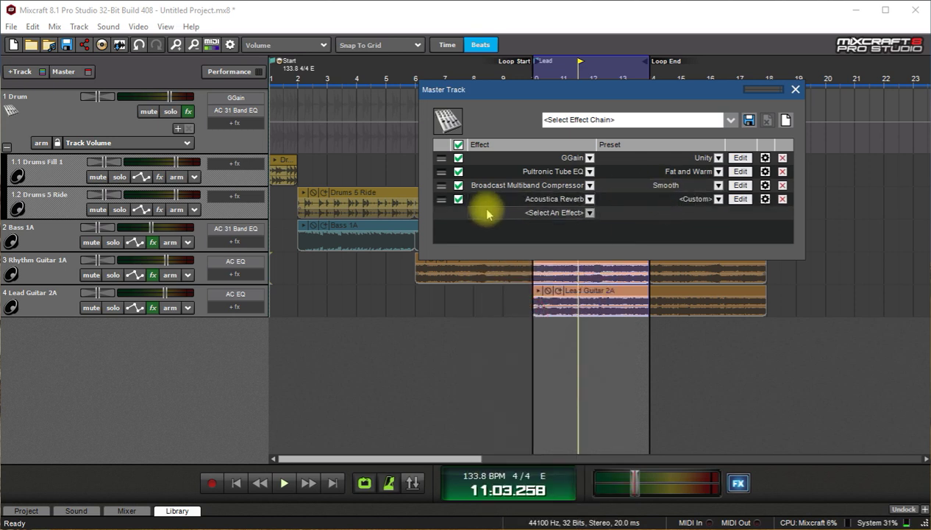
{"action": "left_click_drag", "start_coordinate": [442, 199], "coordinate": [442, 184]}
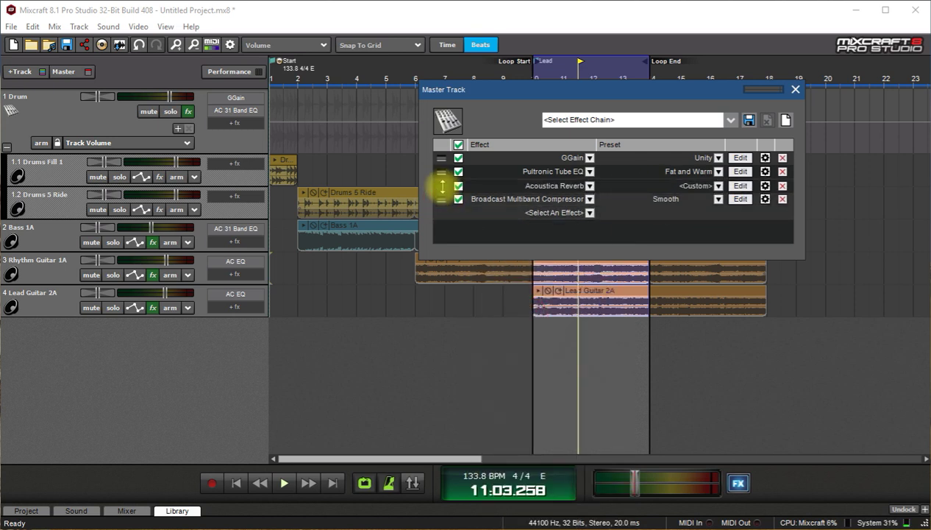
{"action": "left_click", "coordinate": [718, 184]}
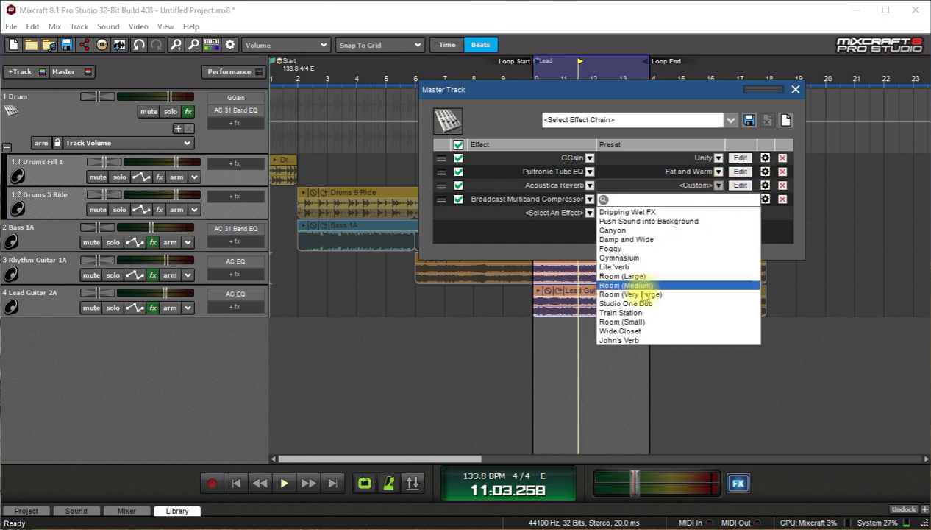
{"action": "left_click", "coordinate": [616, 266]}
- Resume playback, open the master reverb's controls and set Wet Mix to 10 and High Freq. Damping to 67
{"action": "key", "text": "space"}
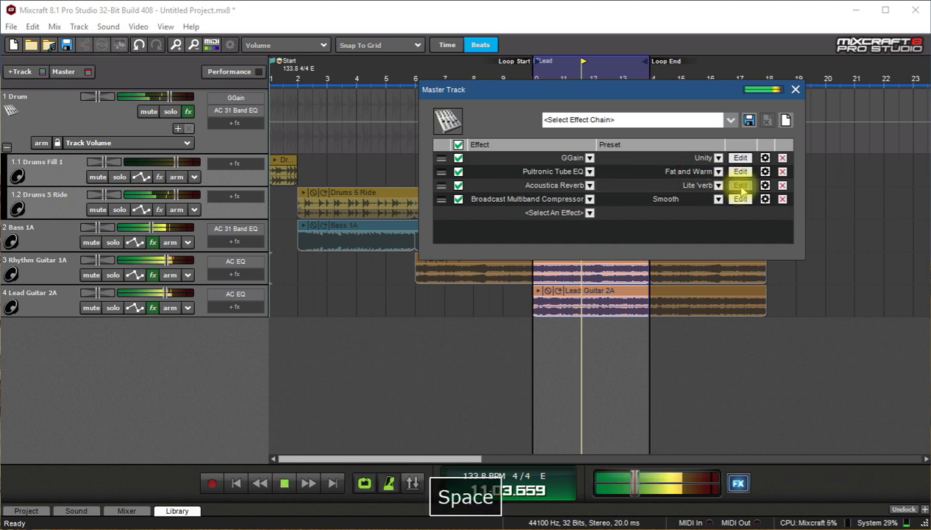
{"action": "left_click", "coordinate": [740, 185]}
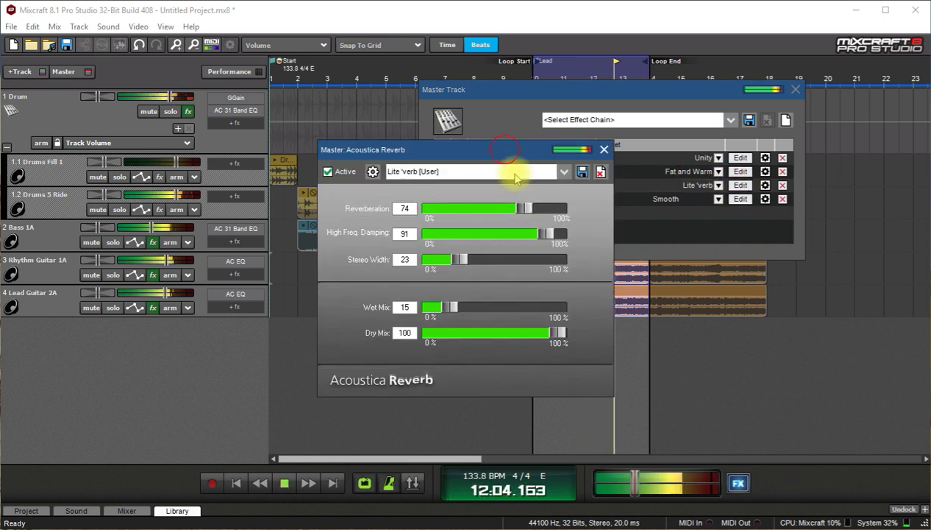
{"action": "left_click_drag", "start_coordinate": [507, 149], "coordinate": [536, 215]}
{"action": "left_click", "coordinate": [452, 191]}
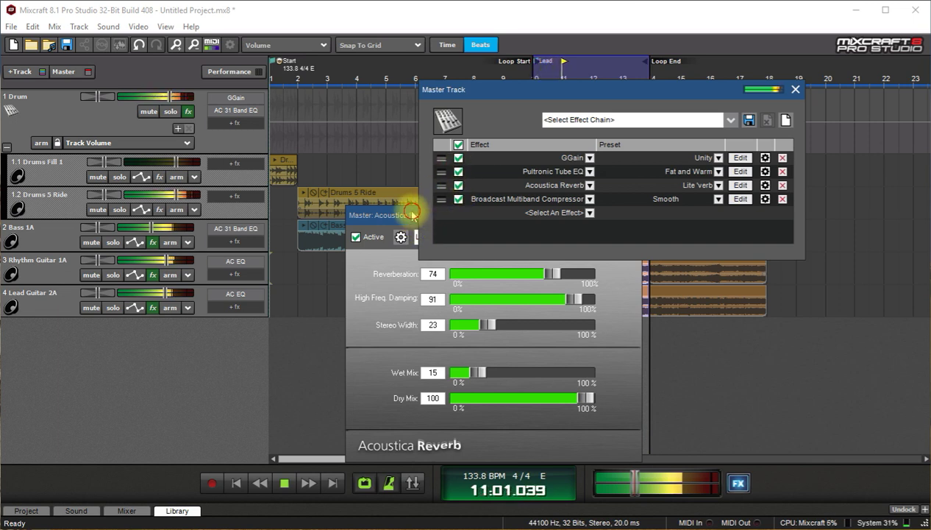
{"action": "left_click_drag", "start_coordinate": [410, 208], "coordinate": [314, 187]}
{"action": "left_click_drag", "start_coordinate": [384, 352], "coordinate": [379, 354]}
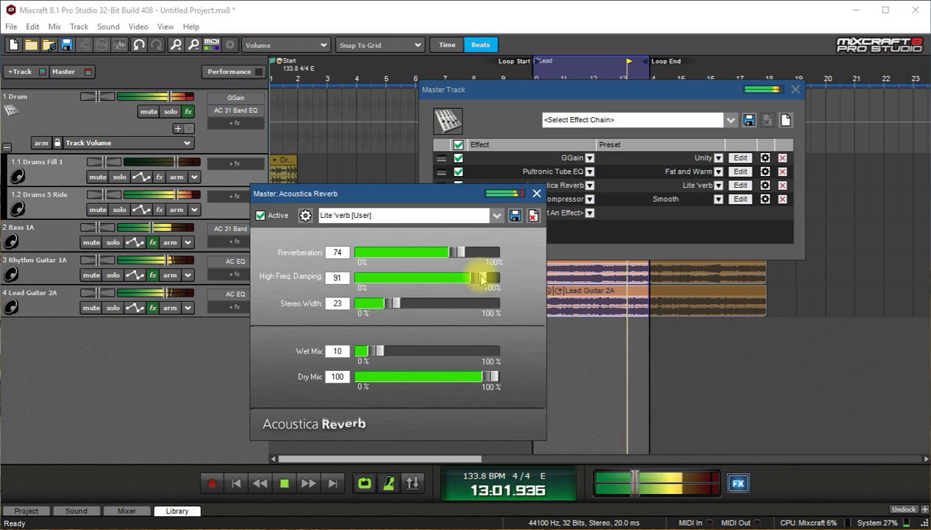
{"action": "left_click_drag", "start_coordinate": [482, 278], "coordinate": [449, 281]}
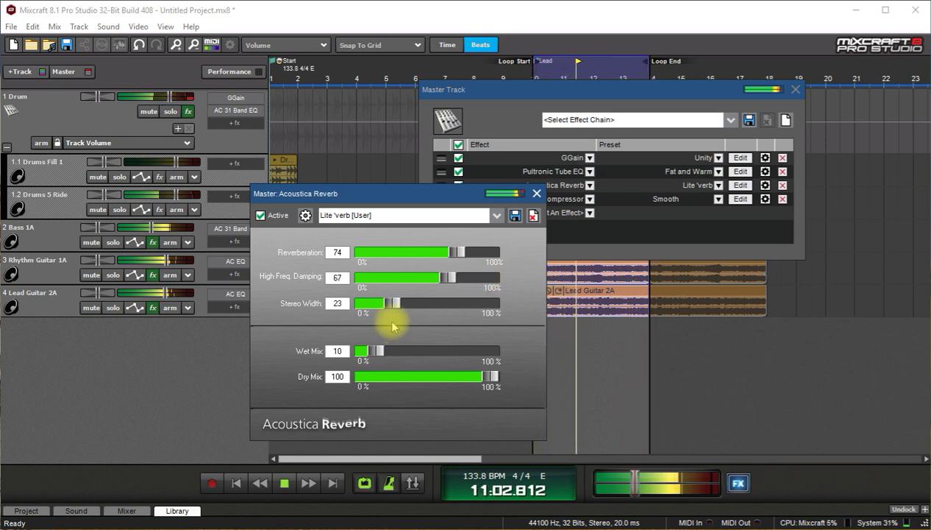
- Set the master reverb's Stereo Width to 25, keep Dry Mix at 100 and trim Wet Mix to 9
{"action": "mouse_move", "coordinate": [390, 308]}
{"action": "left_mouse_down"}
{"action": "mouse_move", "coordinate": [427, 306]}
{"action": "mouse_move", "coordinate": [403, 305]}
{"action": "mouse_move", "coordinate": [397, 314]}
{"action": "left_mouse_up"}
{"action": "left_click", "coordinate": [492, 377]}
{"action": "mouse_move", "coordinate": [491, 377]}
{"action": "left_mouse_down"}
{"action": "mouse_move", "coordinate": [443, 376]}
{"action": "mouse_move", "coordinate": [506, 381]}
{"action": "left_mouse_up"}
{"action": "left_click", "coordinate": [374, 353]}
{"action": "left_click_drag", "start_coordinate": [377, 354], "coordinate": [375, 354]}
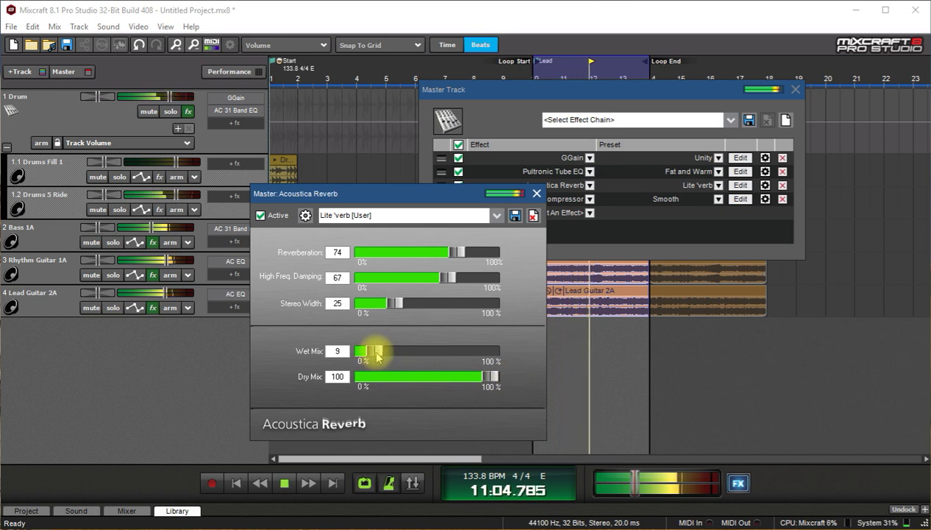
{"action": "left_click_drag", "start_coordinate": [395, 199], "coordinate": [540, 206]}
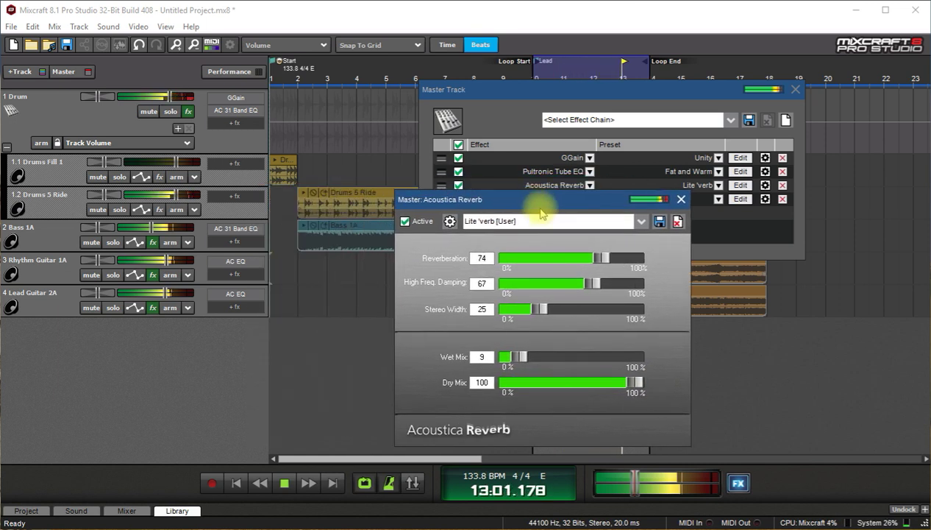
- Close the reverb controls, reopen the master Pultronic Tube EQ and adjust its high and low frequency selectors and high-frequency boost
{"action": "left_click", "coordinate": [681, 199]}
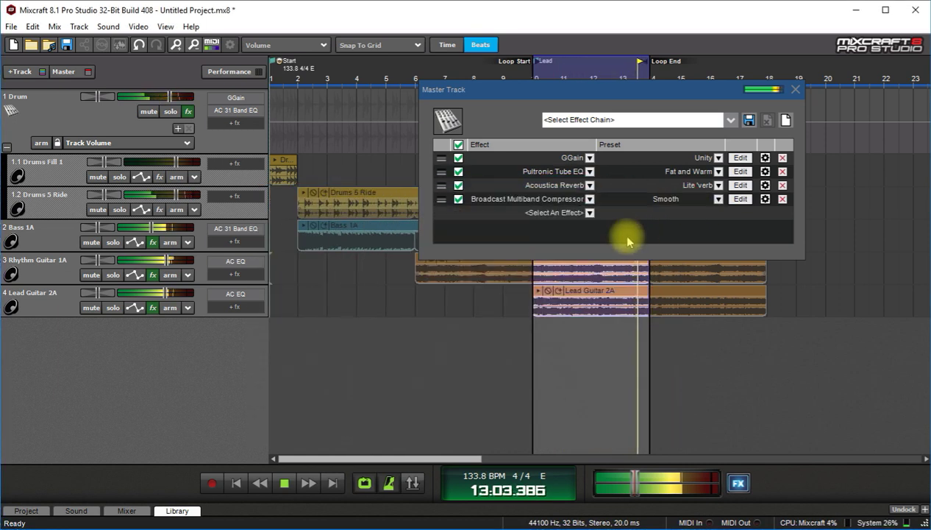
{"action": "left_click", "coordinate": [739, 171]}
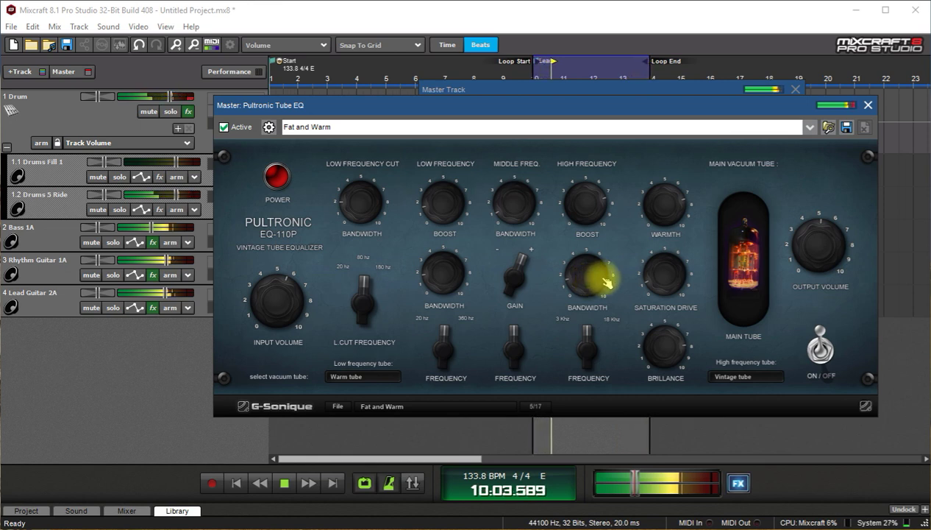
{"action": "left_click", "coordinate": [586, 338]}
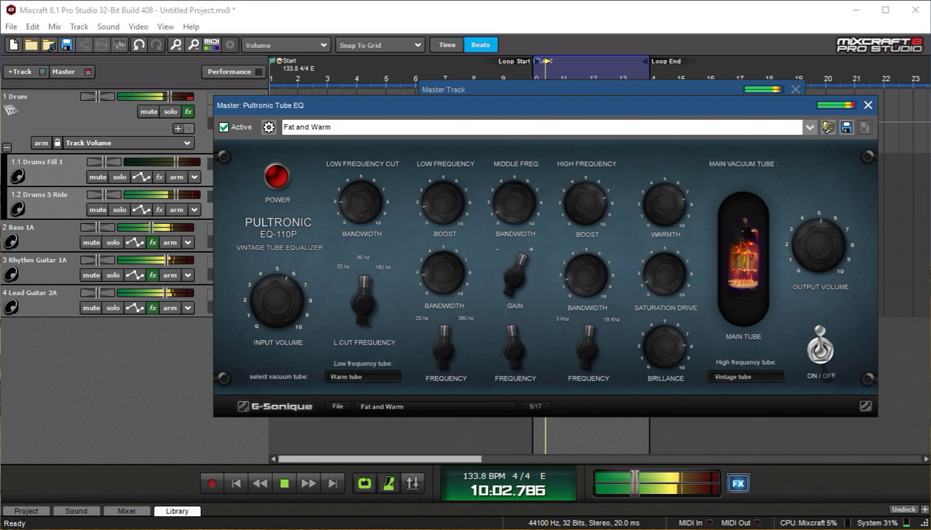
{"action": "left_click", "coordinate": [444, 335]}
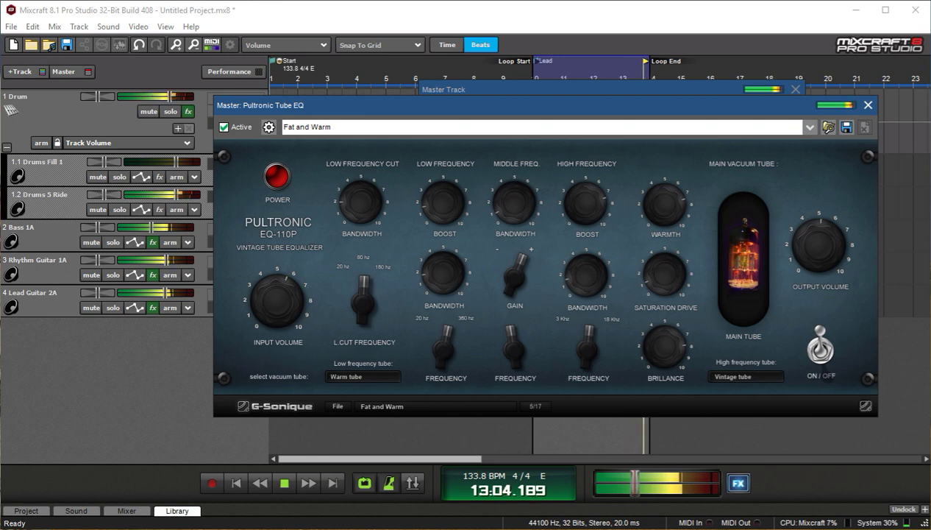
{"action": "left_click", "coordinate": [579, 198]}
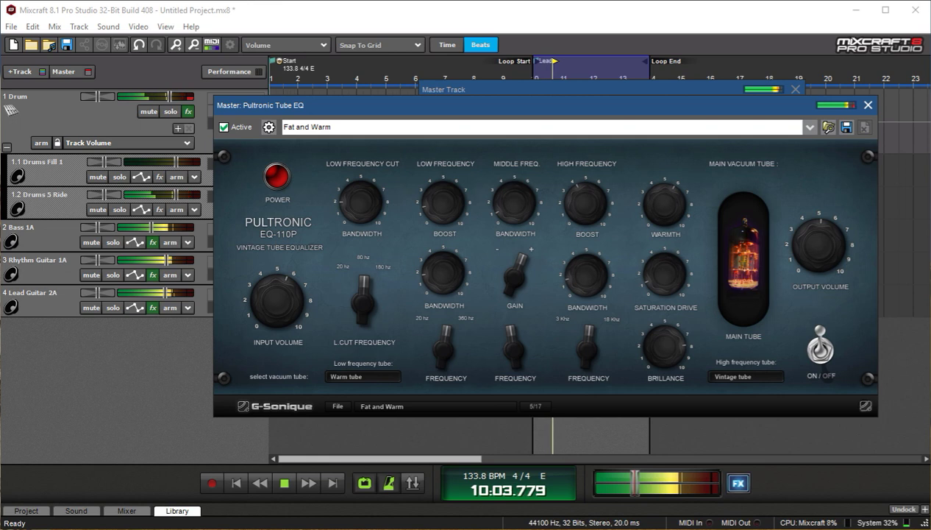
{"action": "left_click", "coordinate": [868, 107]}
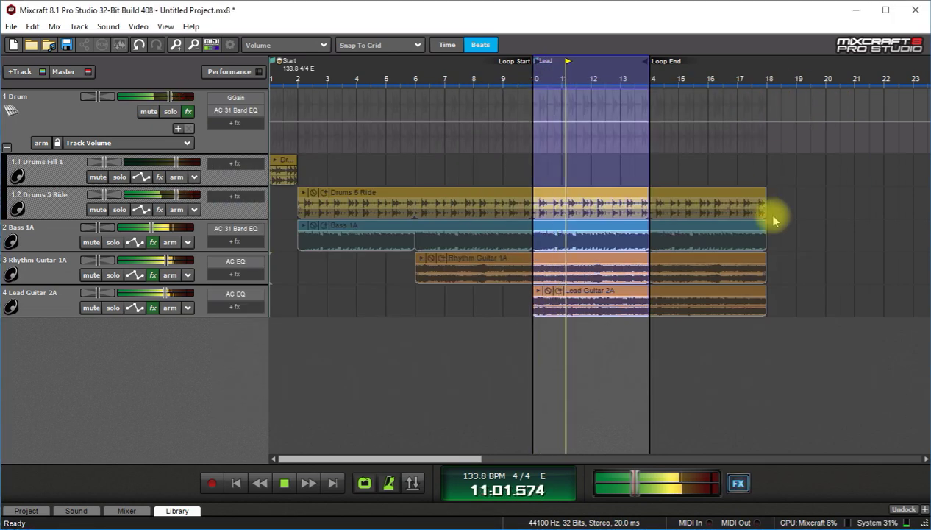
- Turn looping off, lower the Drums Fill 1 track's volume to about -3.0 dB and play the song from the start
{"action": "key", "text": "l"}
{"action": "key", "text": "Home"}
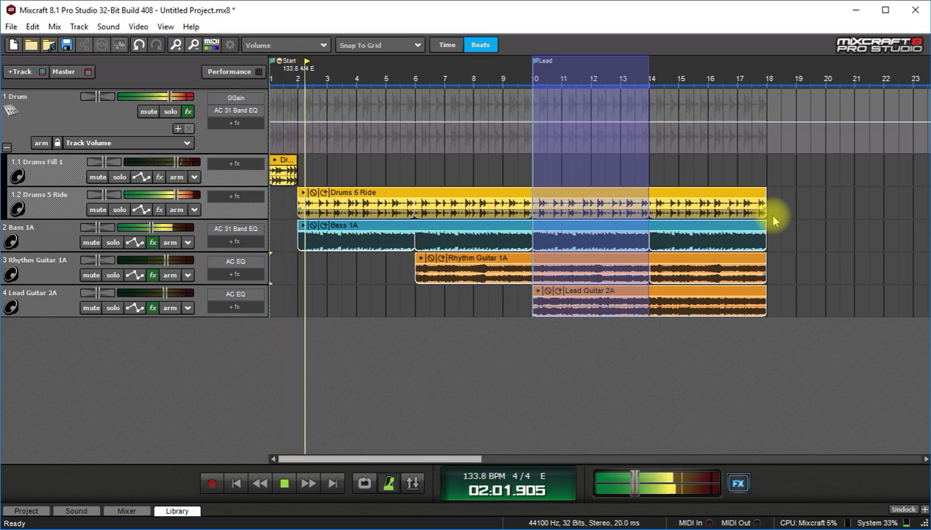
{"action": "left_click", "coordinate": [174, 162]}
{"action": "left_click_drag", "start_coordinate": [174, 161], "coordinate": [177, 168]}
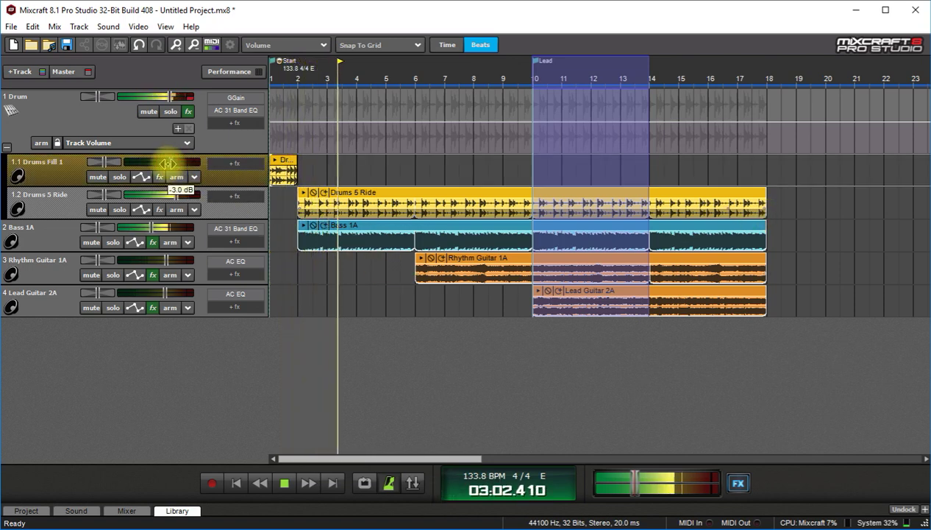
{"action": "key", "text": "Home"}
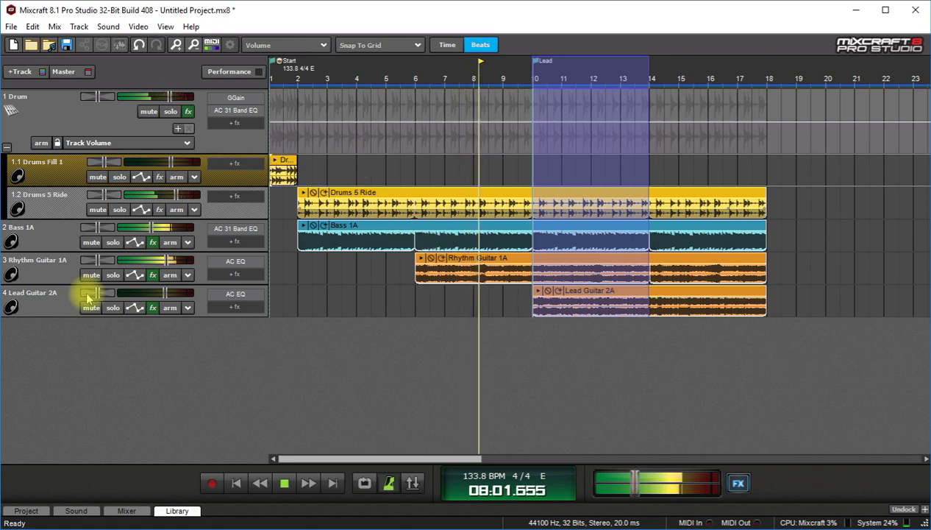
- Show the volume automation lane of the Rhythm Guitar 1A track and turn snapping off
{"action": "left_click", "coordinate": [137, 275]}
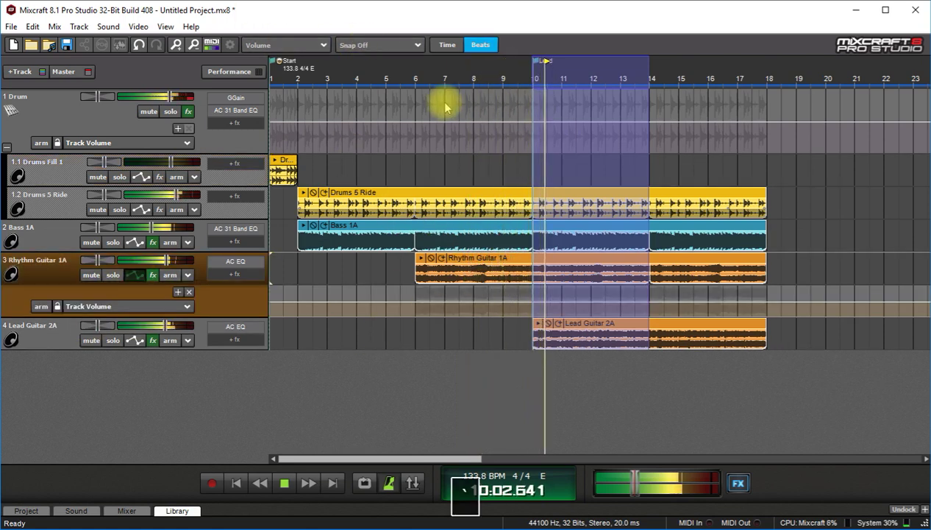
{"action": "left_click", "coordinate": [392, 44]}
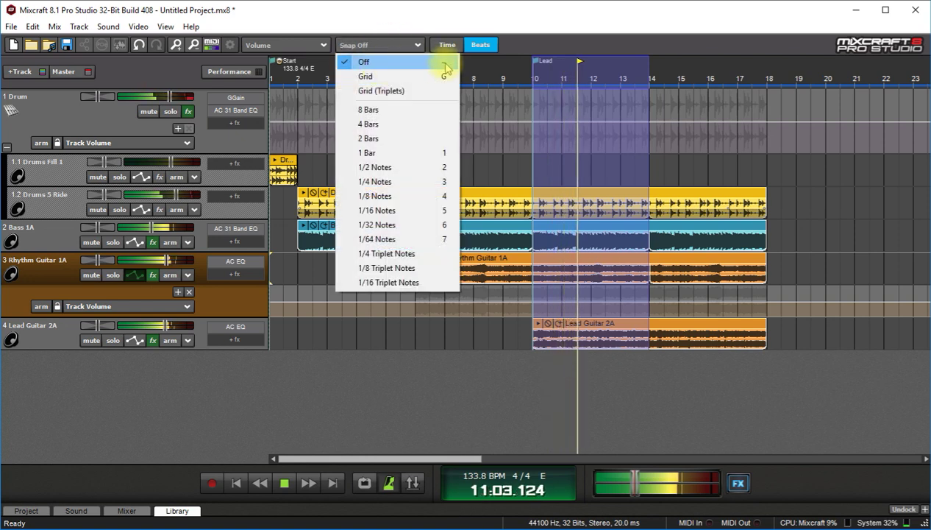
{"action": "left_click", "coordinate": [491, 24]}
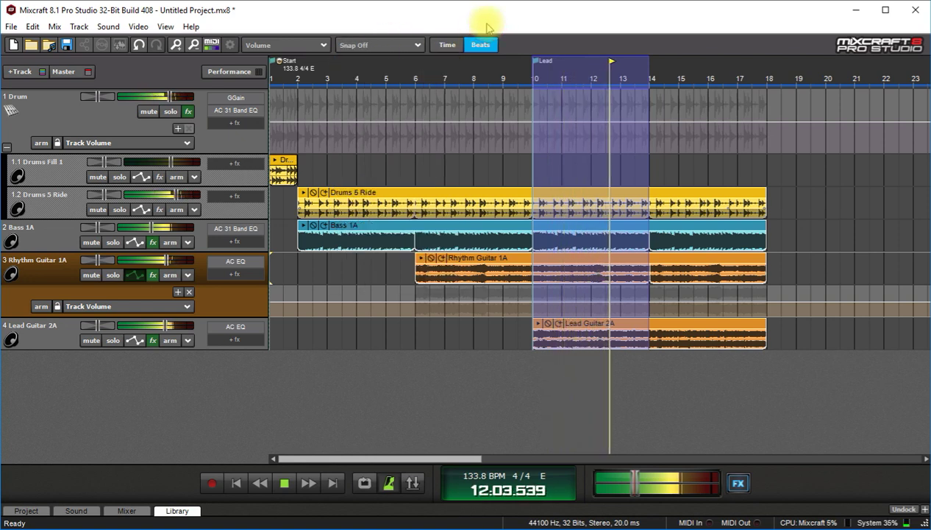
{"action": "scroll", "coordinate": [546, 267], "scroll_direction": "up", "scroll_amount": 2}
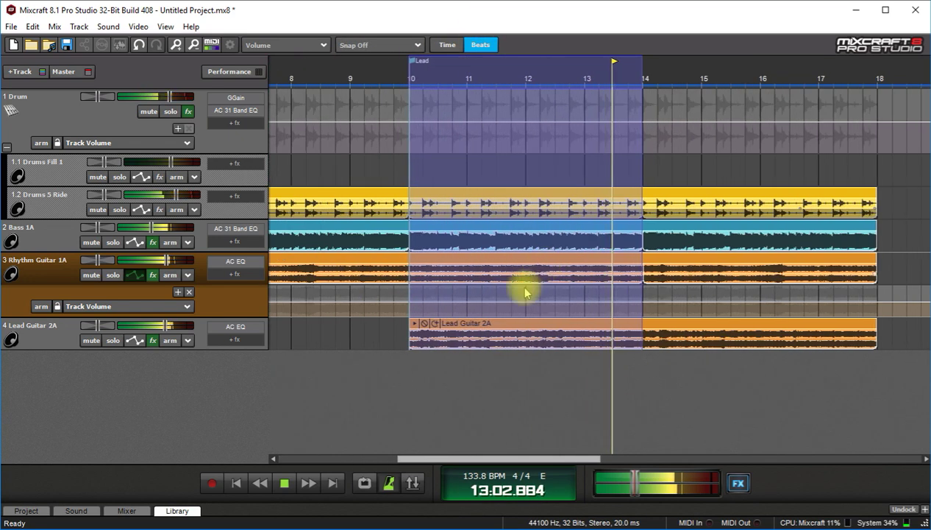
- Automate the Rhythm Guitar 1A volume to dip at the Lead marker and rise again at bar 18, editing the end point's exact value
{"action": "left_click", "coordinate": [409, 301]}
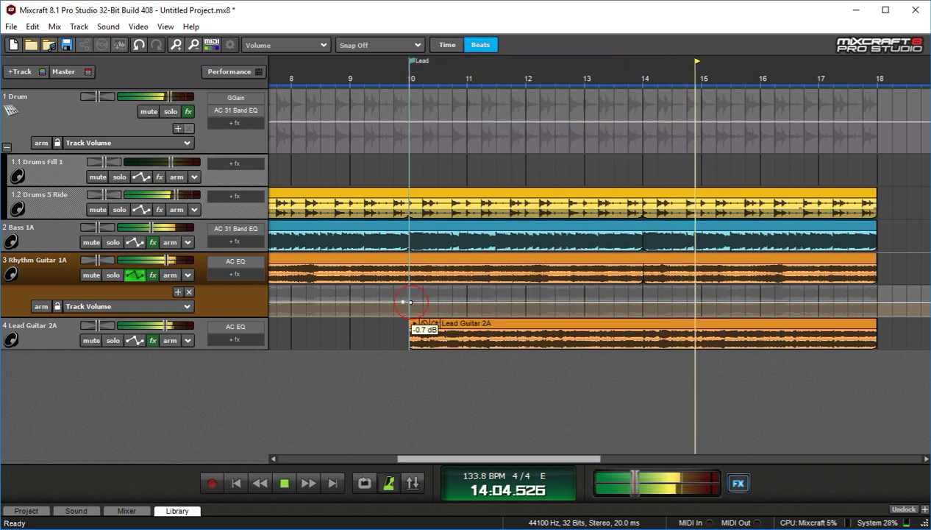
{"action": "left_click_drag", "start_coordinate": [410, 302], "coordinate": [410, 308]}
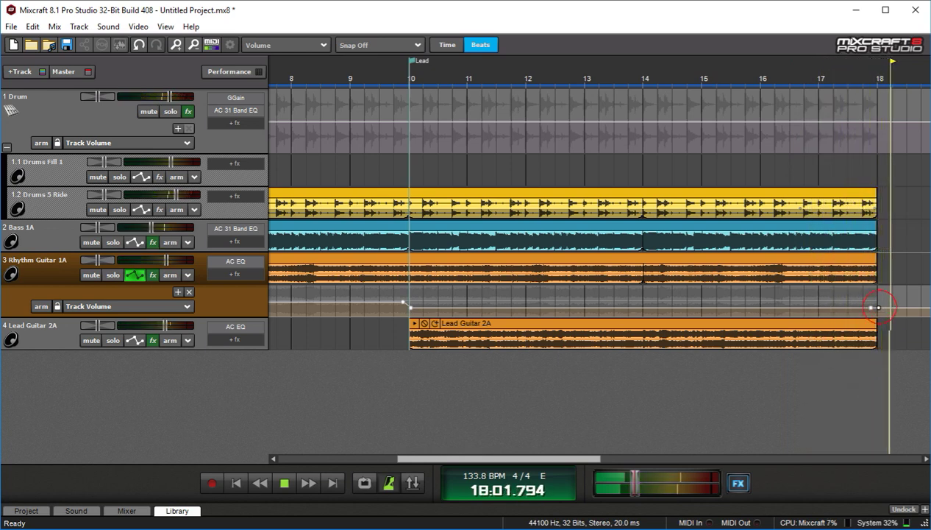
{"action": "right_click", "coordinate": [878, 307]}
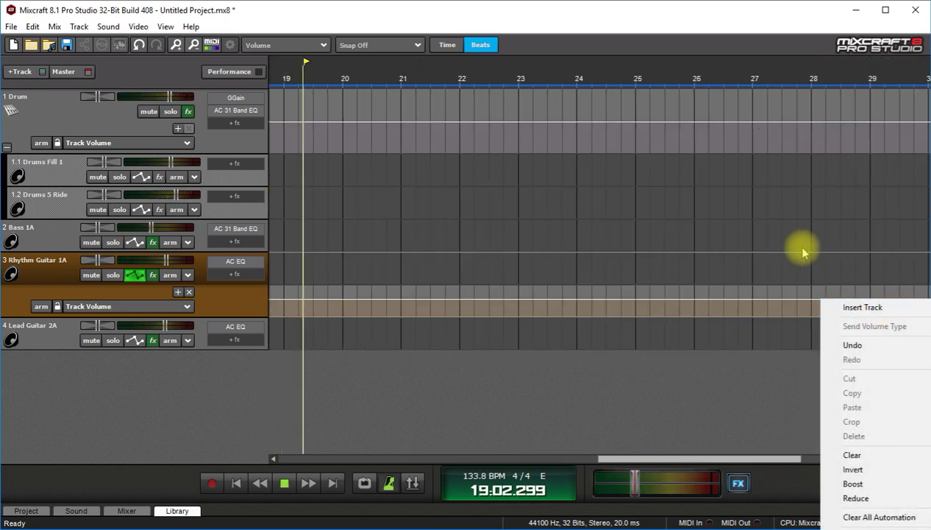
{"action": "key", "text": "space"}
{"action": "left_click_drag", "start_coordinate": [700, 459], "coordinate": [576, 459]}
{"action": "right_click", "coordinate": [613, 302]}
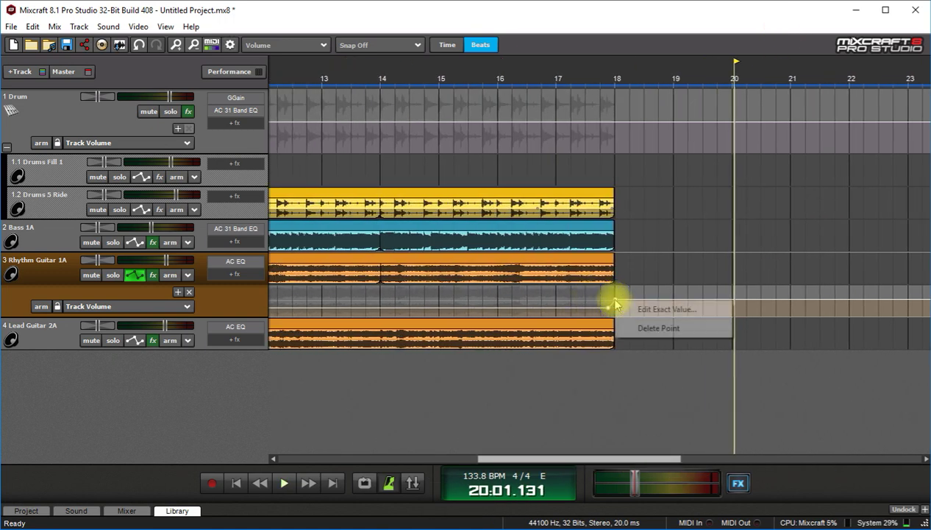
{"action": "left_click", "coordinate": [661, 308]}
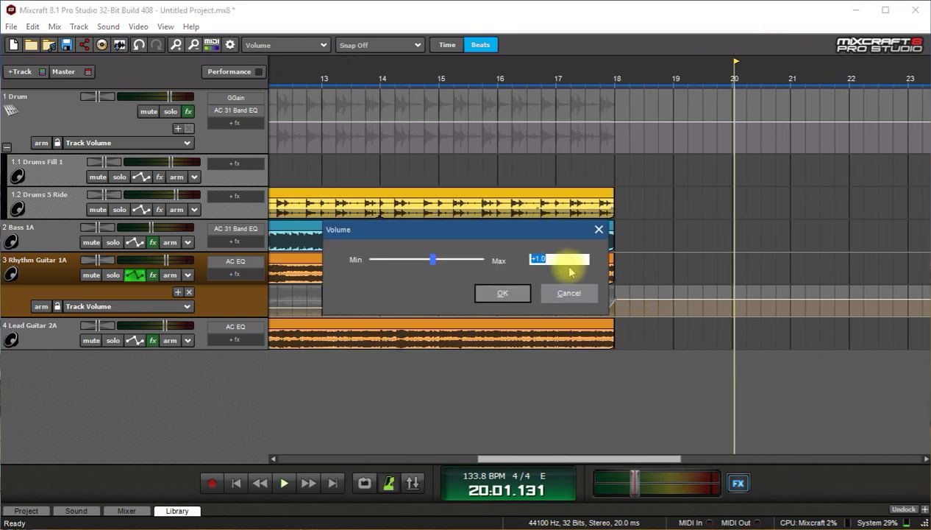
{"action": "key", "text": "Return"}
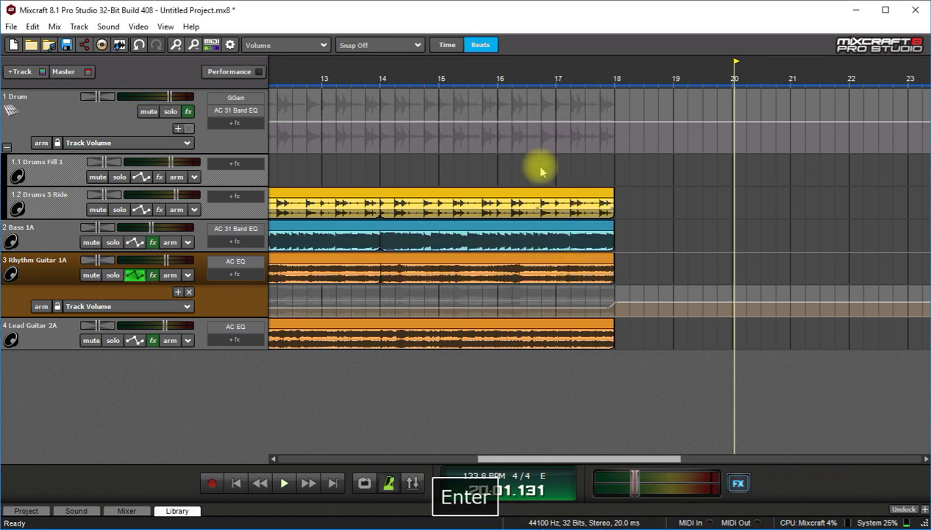
- Play the song from just before the Lead marker to check the rhythm guitar's volume dip, and stop playback
{"action": "scroll", "coordinate": [553, 331], "scroll_direction": "down", "scroll_amount": 2}
{"action": "left_click", "coordinate": [480, 445]}
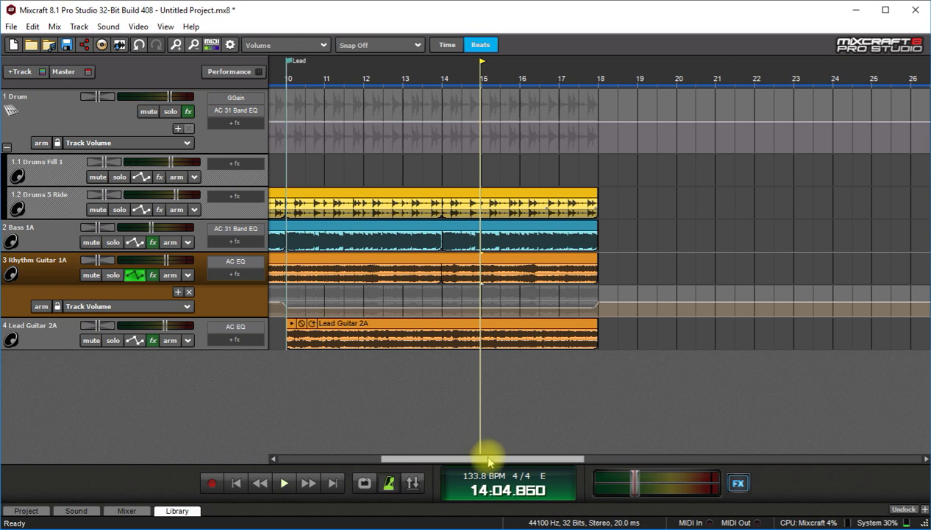
{"action": "key", "text": "Home"}
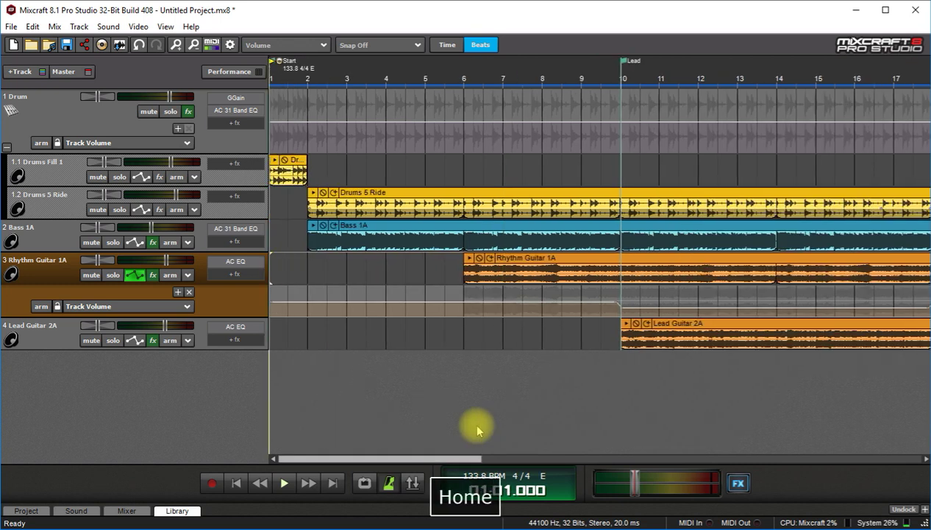
{"action": "left_click", "coordinate": [594, 72]}
{"action": "key", "text": "space"}
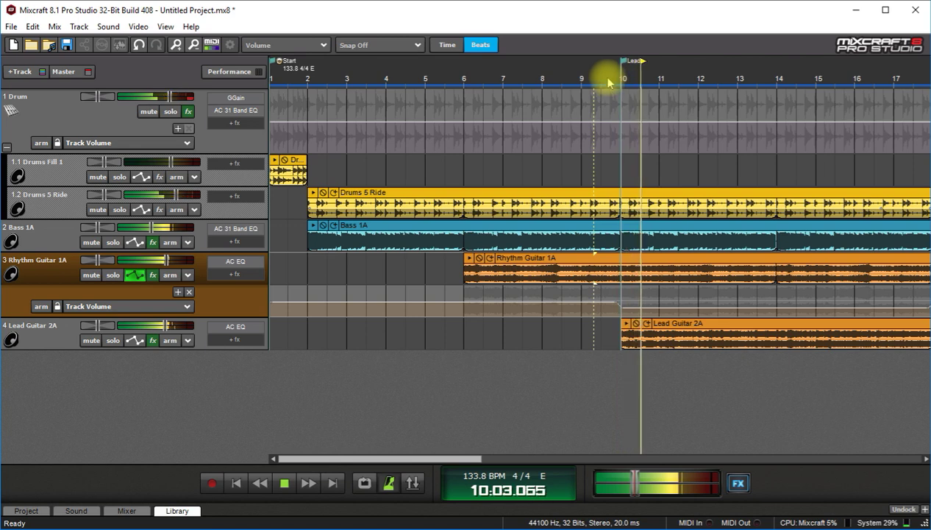
{"action": "left_click_drag", "start_coordinate": [412, 458], "coordinate": [462, 458]}
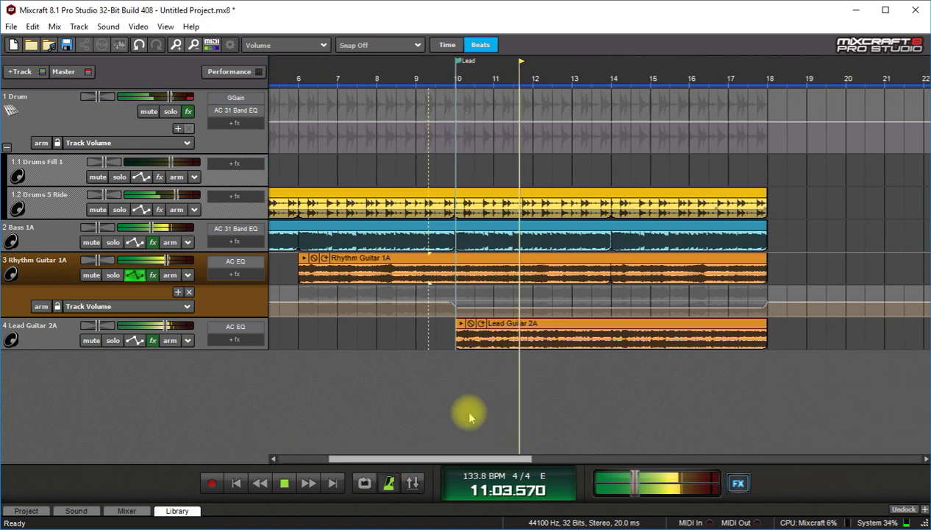
{"action": "key", "text": "space"}
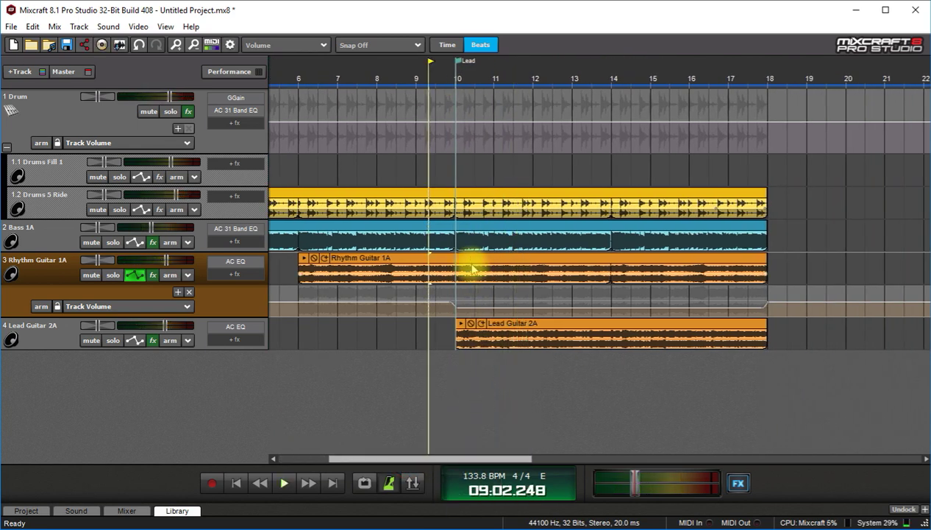
- Replay the transition into the lead section, check the Drum submix's GGain effect and close it, and stop playback
{"action": "key", "text": "space"}
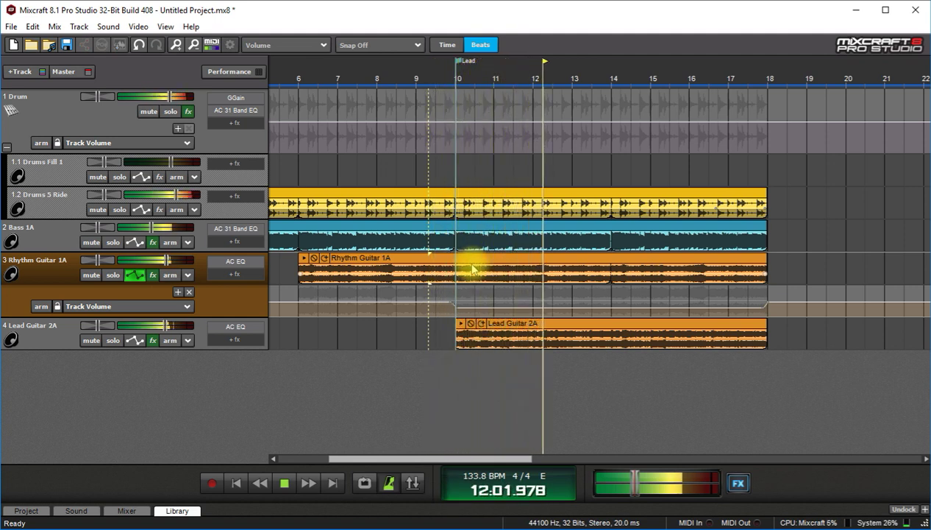
{"action": "left_click", "coordinate": [235, 97]}
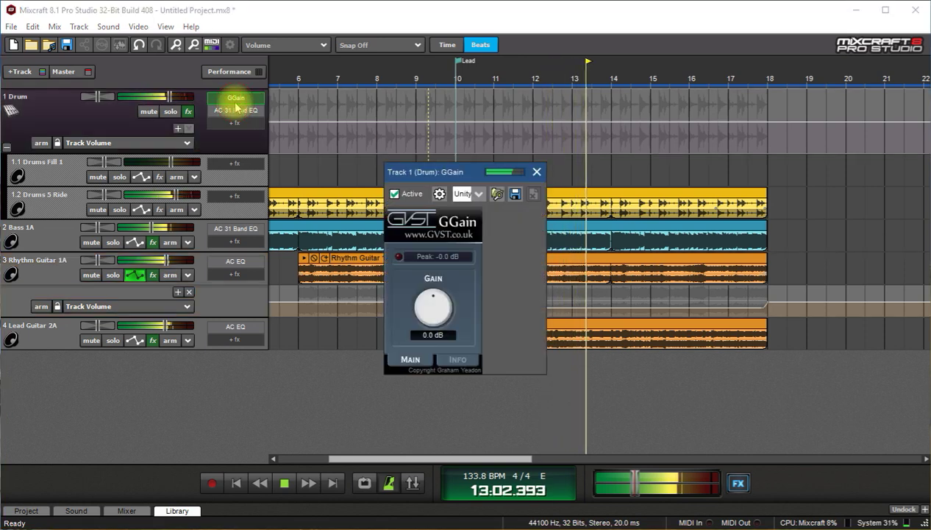
{"action": "left_click", "coordinate": [537, 172]}
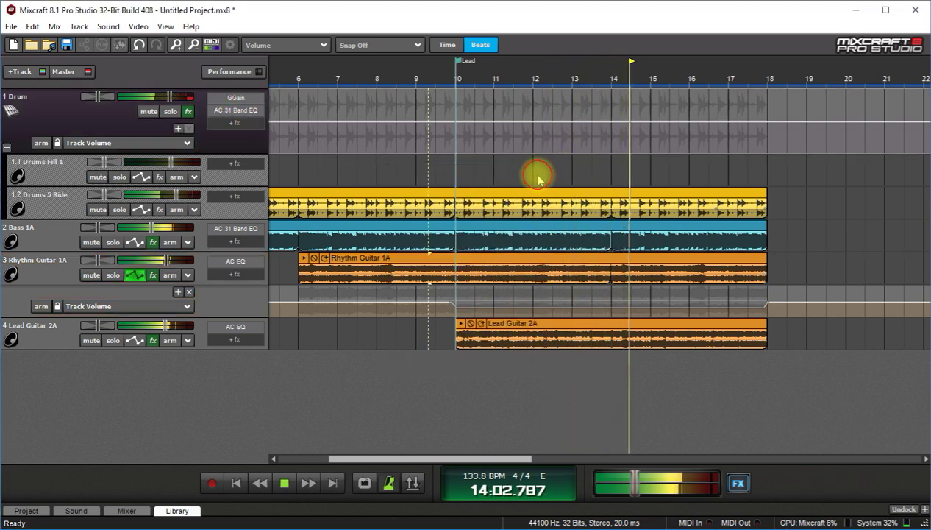
{"action": "key", "text": "space"}
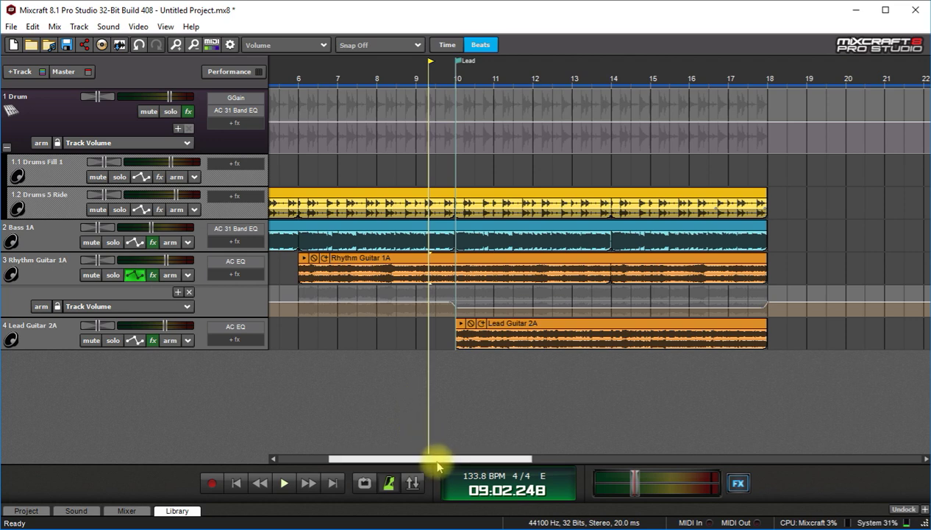
- Audition the full mix twice from bar 9 through the lead section to judge the balance
{"action": "left_click_drag", "start_coordinate": [436, 462], "coordinate": [418, 461]}
{"action": "scroll", "coordinate": [499, 291], "scroll_direction": "down", "scroll_amount": 1}
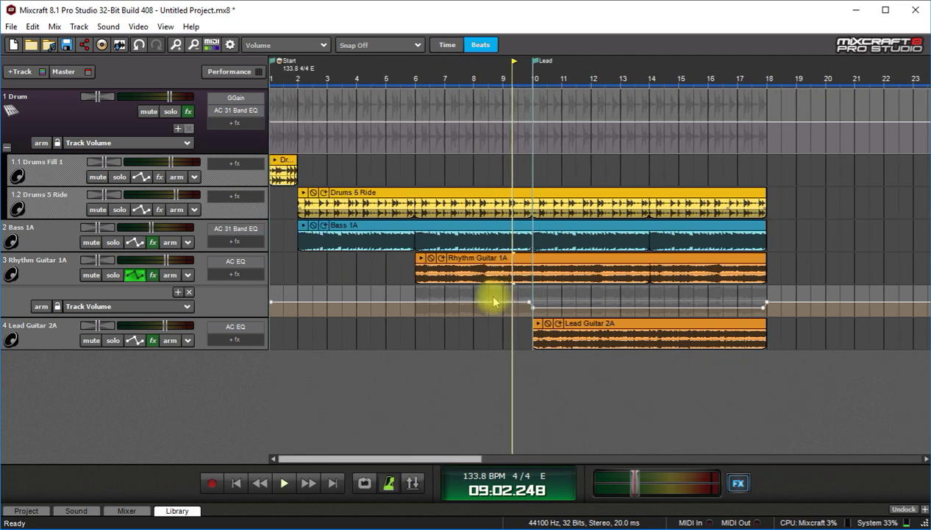
{"action": "mouse_move", "coordinate": [410, 235]}
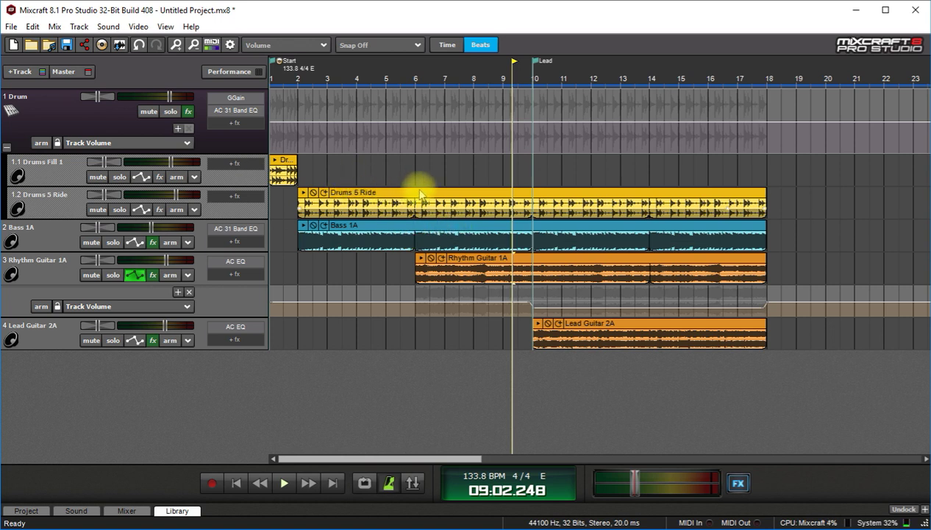
{"action": "left_click", "coordinate": [505, 70]}
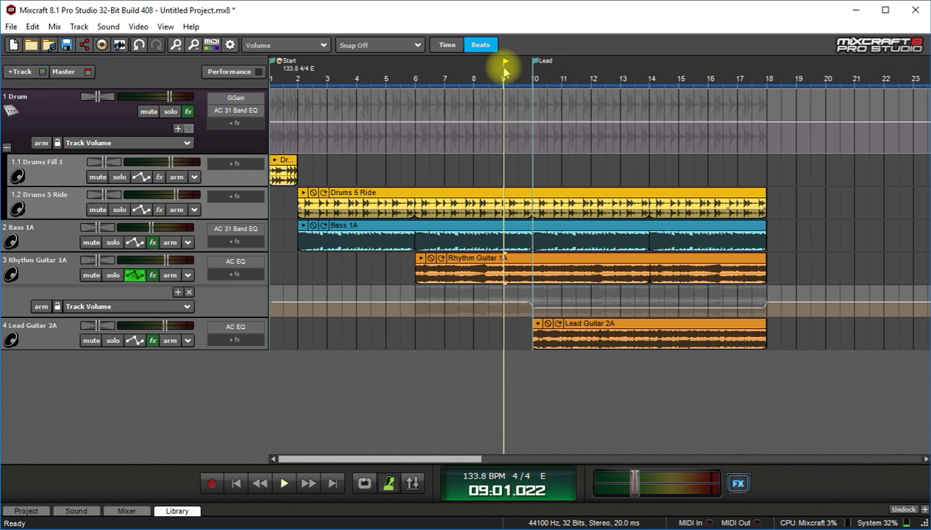
{"action": "key", "text": "space"}
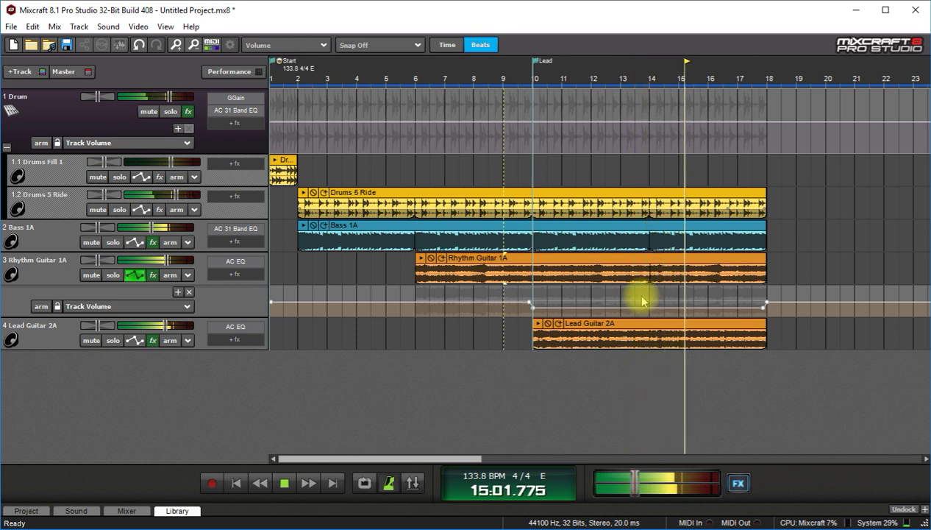
{"action": "key", "text": "space"}
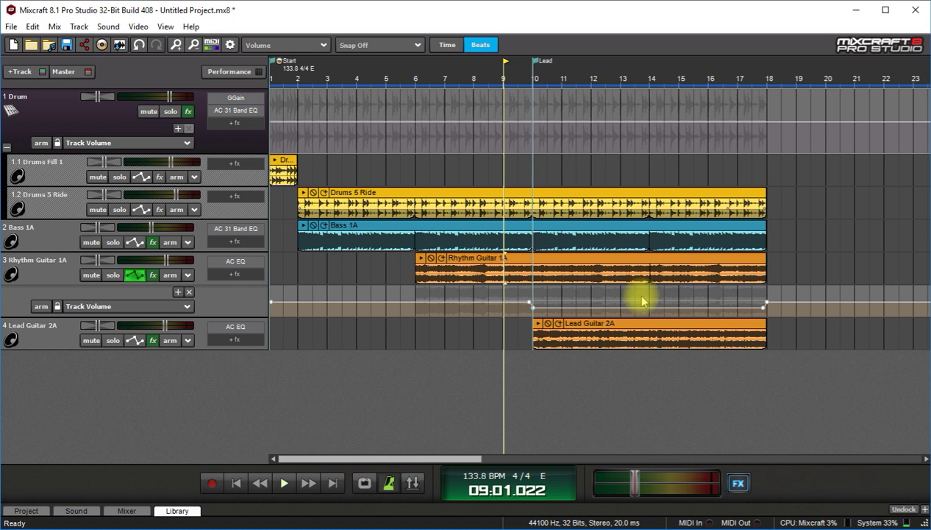
{"action": "key", "text": "space"}
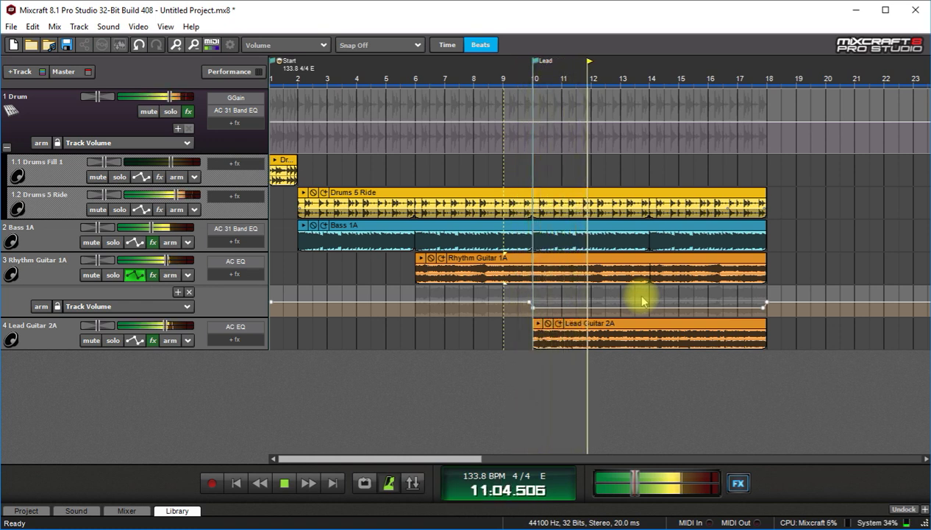
{"action": "key", "text": "space"}
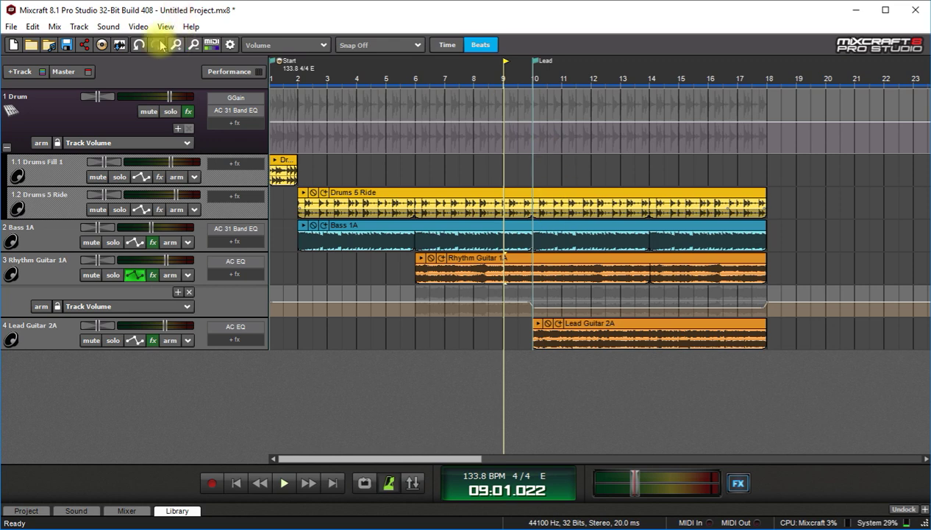
- Open the audio mixdown options without saving the project, examine the MP3 quality settings, and close them without exporting
{"action": "left_click", "coordinate": [120, 48]}
{"action": "left_click", "coordinate": [465, 296]}
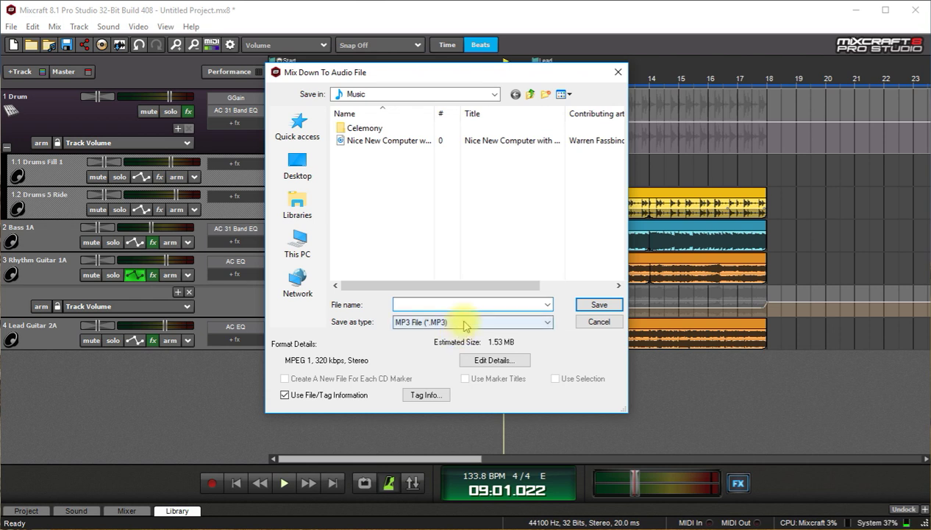
{"action": "left_click", "coordinate": [506, 362]}
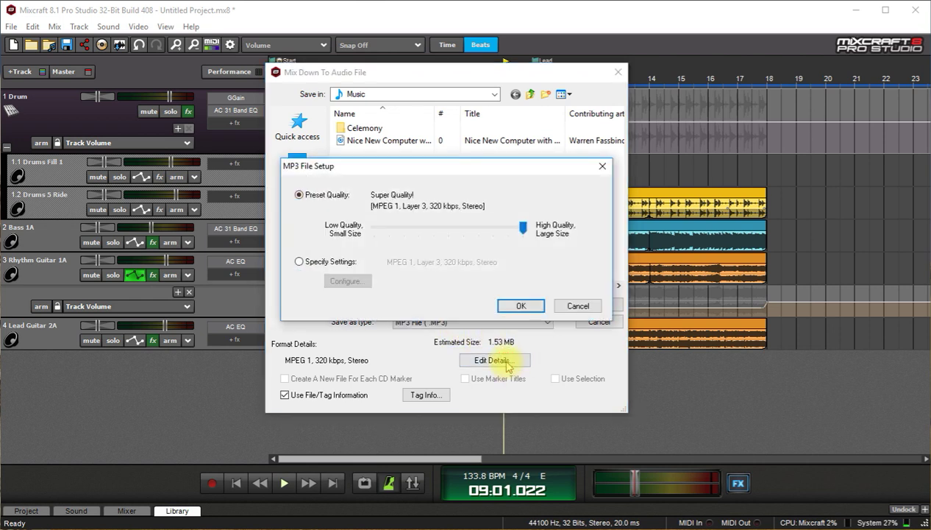
{"action": "left_click", "coordinate": [579, 306]}
{"action": "left_click", "coordinate": [615, 73]}
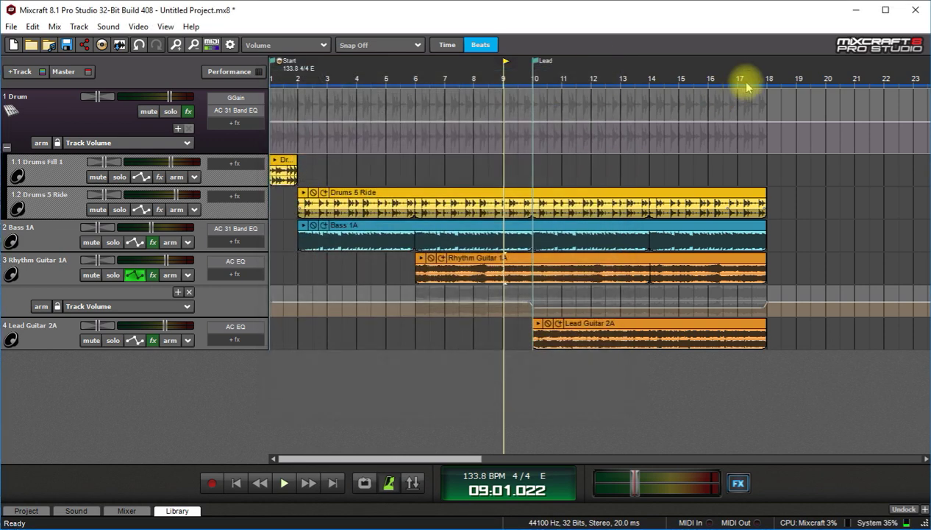
- Select the song's time range from the start to bar 18, examine the mixdown's Use Selection option, cancel the export and clear the selection
{"action": "left_click_drag", "start_coordinate": [771, 83], "coordinate": [201, 92]}
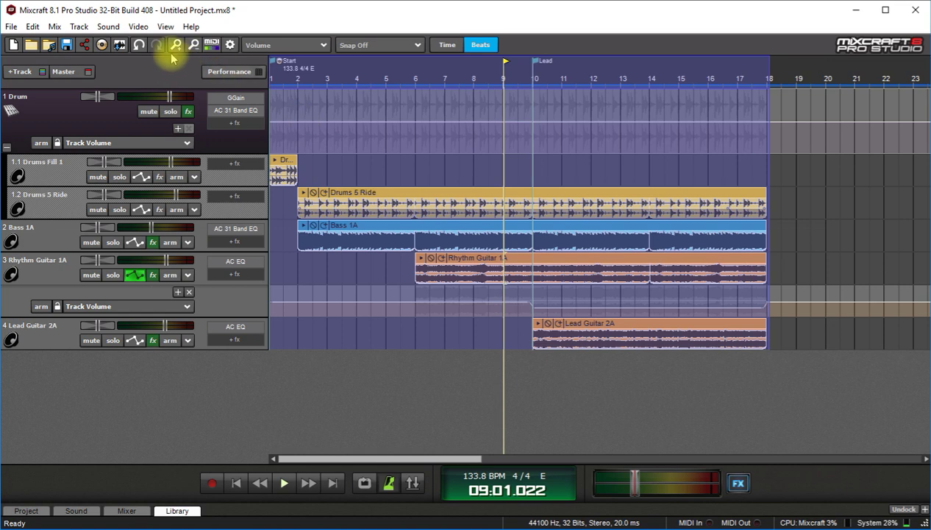
{"action": "left_click", "coordinate": [119, 45]}
{"action": "left_click", "coordinate": [472, 298]}
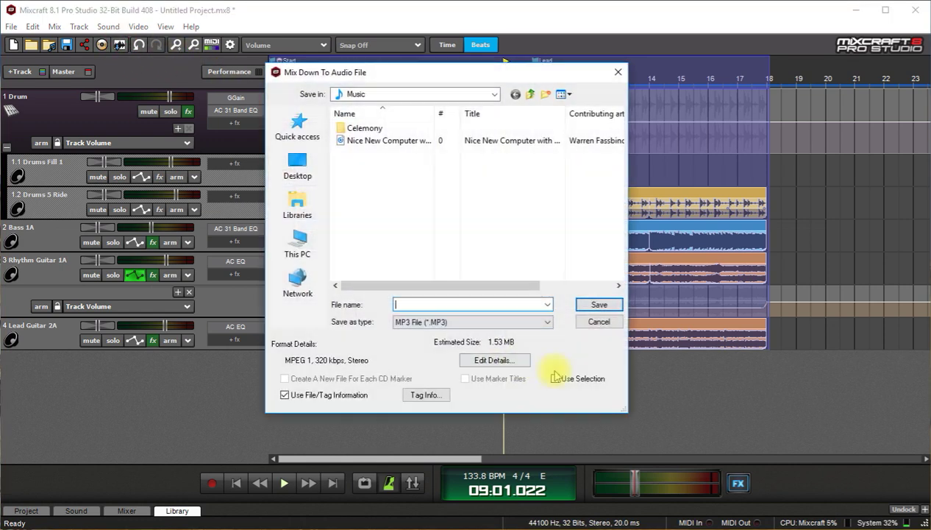
{"action": "left_click", "coordinate": [598, 324]}
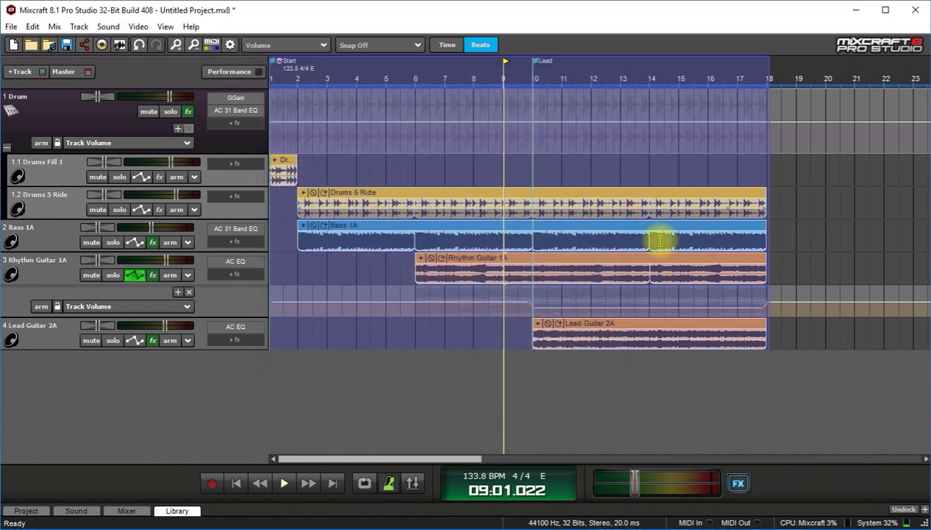
{"action": "left_click", "coordinate": [728, 375]}
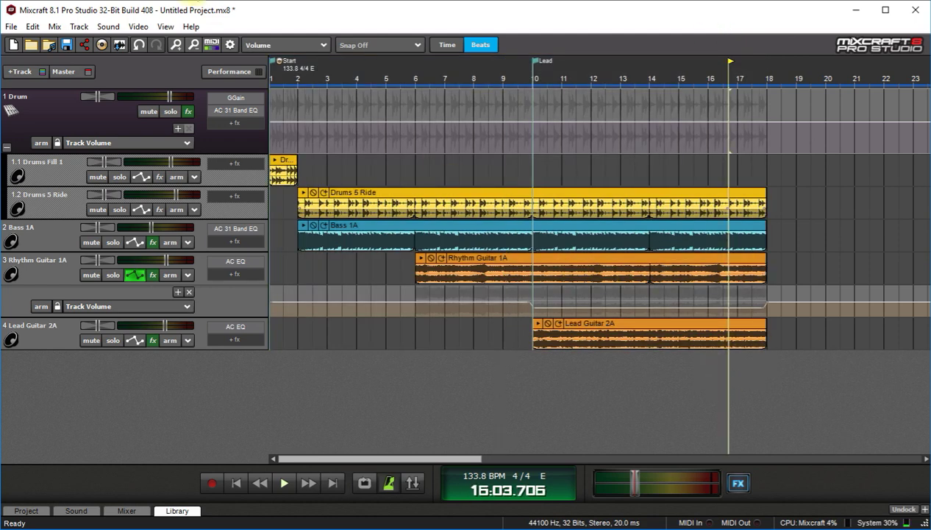
- Show the master track and draw a master volume fade-out from bar 17 to bar 18, setting its start point to exactly 0 dB
{"action": "left_click", "coordinate": [85, 29]}
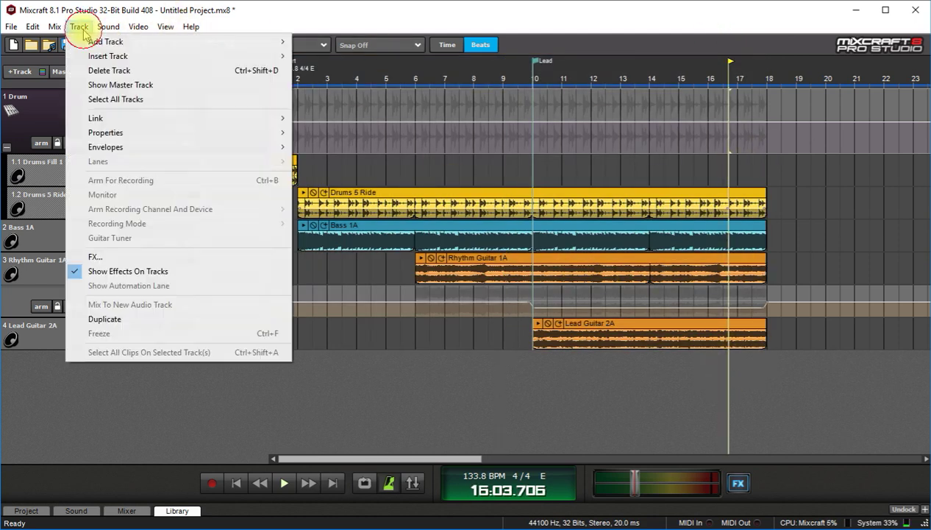
{"action": "left_click", "coordinate": [96, 83]}
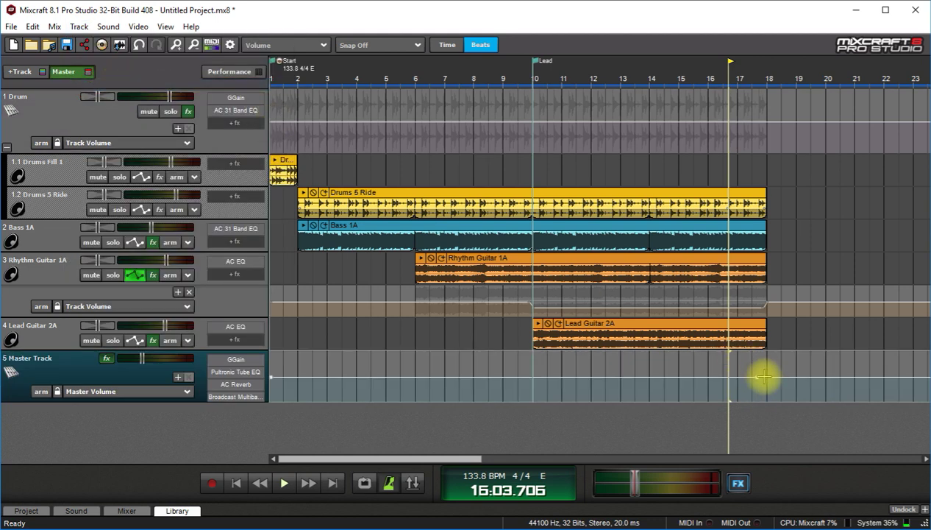
{"action": "left_click_drag", "start_coordinate": [755, 376], "coordinate": [732, 377]}
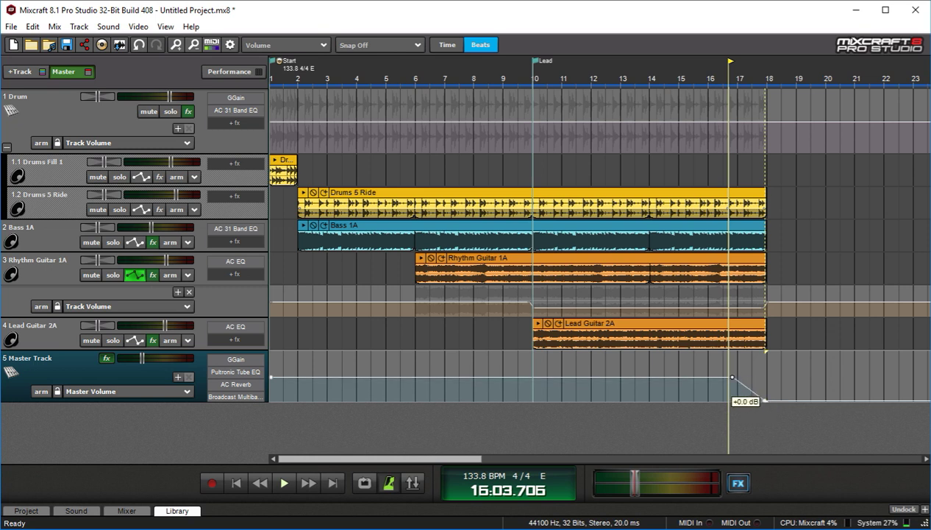
{"action": "right_click", "coordinate": [735, 375]}
{"action": "left_click", "coordinate": [772, 384]}
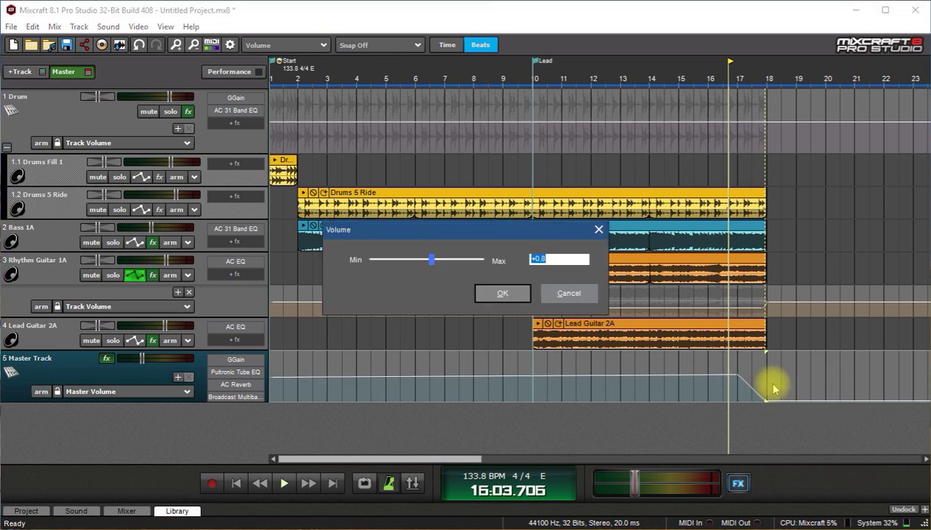
{"action": "type", "text": "0"}
{"action": "key", "text": "Return"}
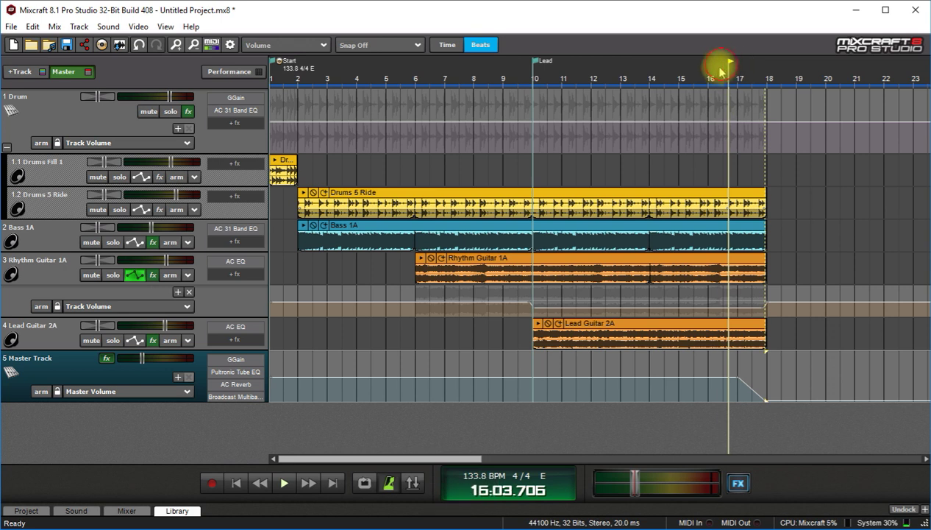
- Play the song's ending to check the master fade-out, stop playback, and move the playhead to the end of the song
{"action": "key", "text": "space"}
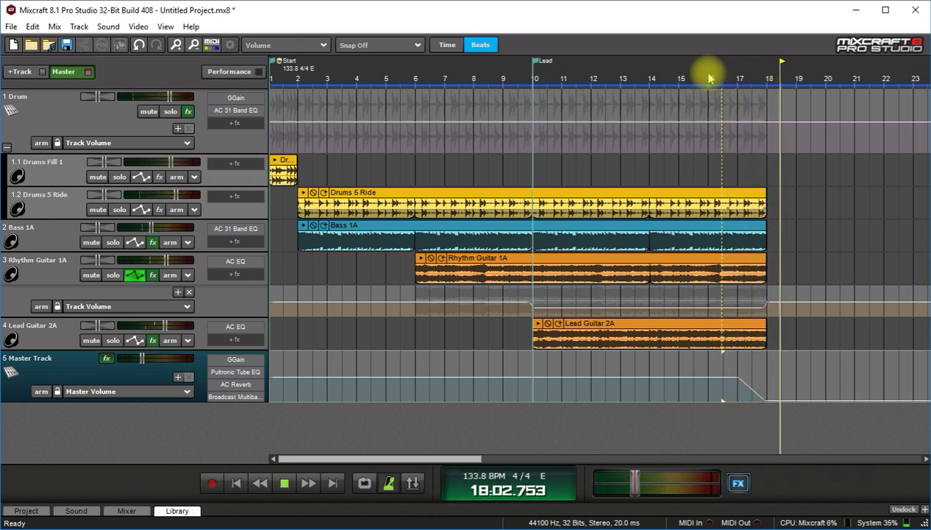
{"action": "key", "text": "space"}
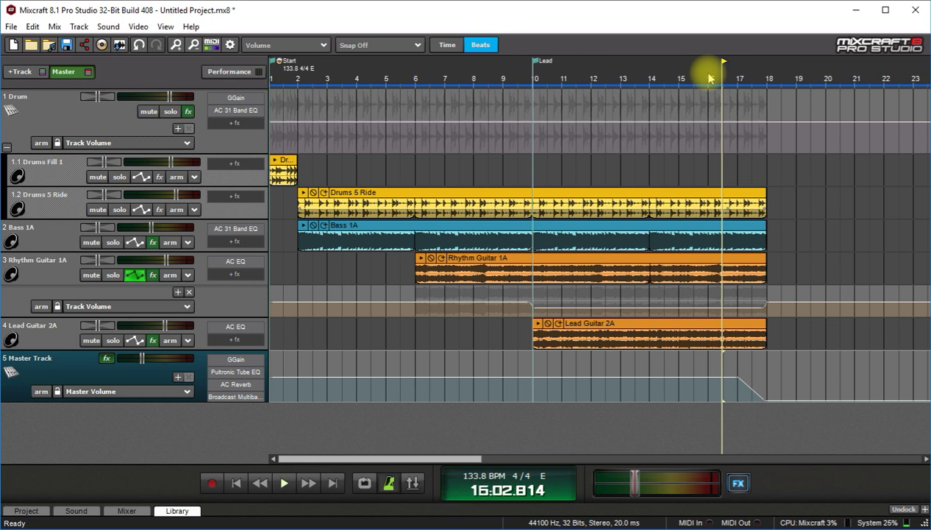
{"action": "key", "text": "End"}
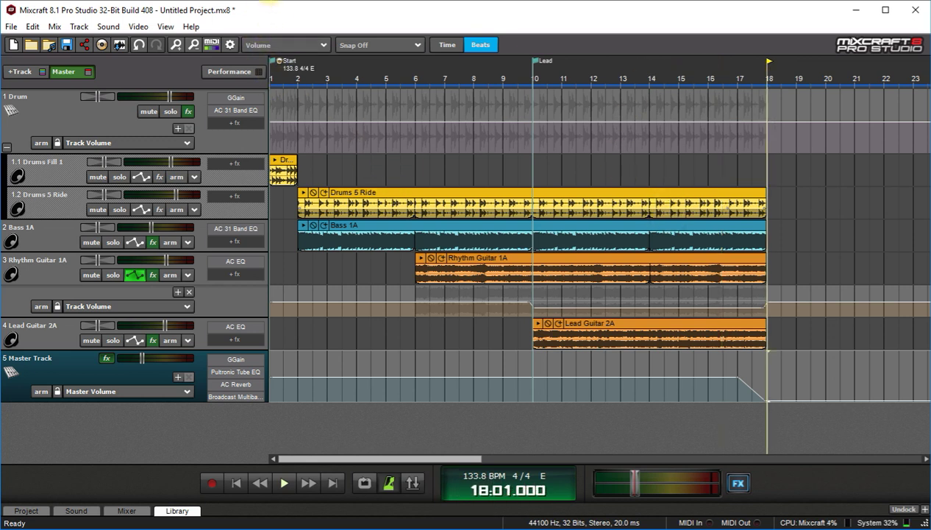
- Start a mixdown to an audio file without saving the project, and choose FLAC as the output format
{"action": "left_click", "coordinate": [120, 45]}
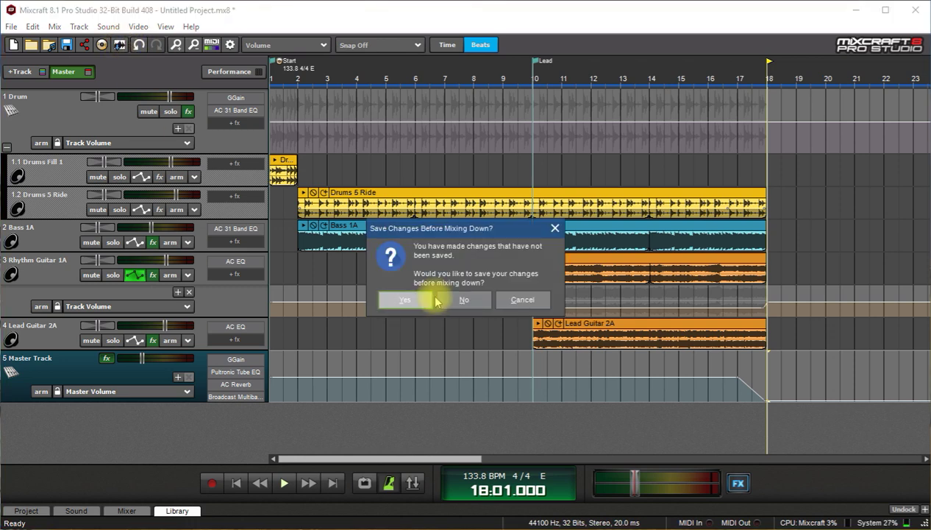
{"action": "left_click", "coordinate": [458, 296]}
{"action": "left_click", "coordinate": [483, 324]}
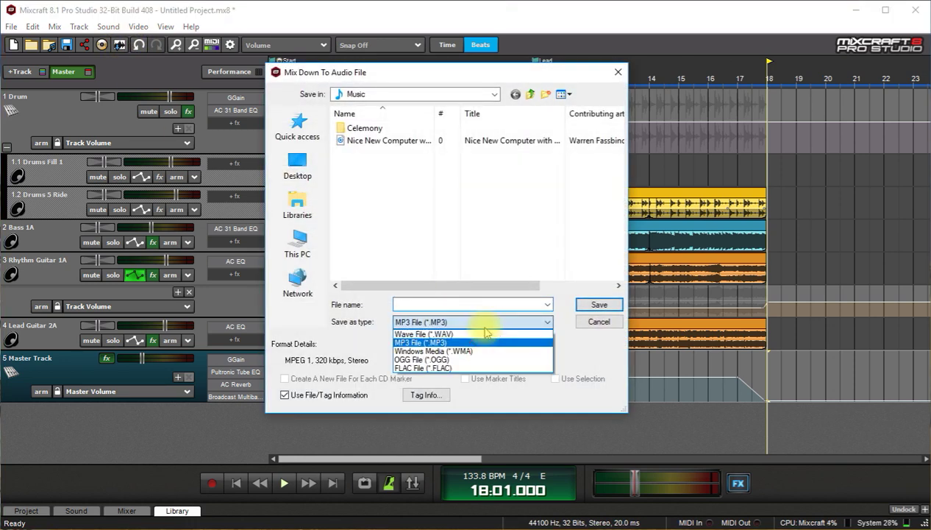
{"action": "left_click", "coordinate": [436, 369]}
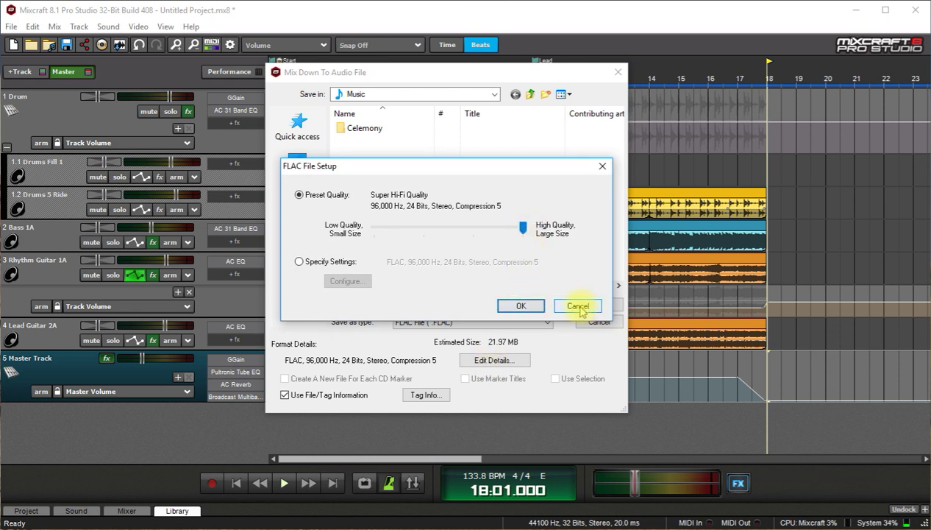
- Try custom FLAC settings with compression level 8, examine the bit depth and sample rate options, and close the mixdown without exporting
{"action": "left_click", "coordinate": [297, 263]}
{"action": "left_click", "coordinate": [349, 280]}
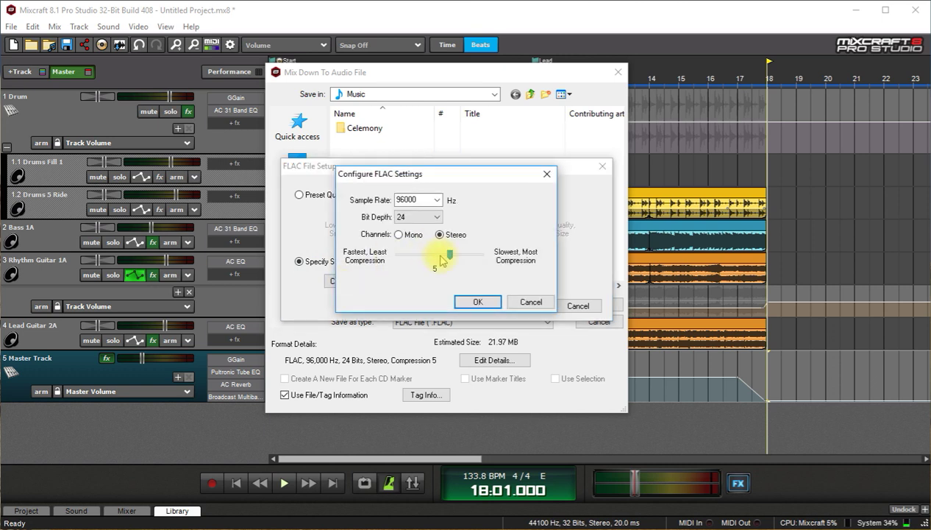
{"action": "left_click_drag", "start_coordinate": [450, 255], "coordinate": [491, 255]}
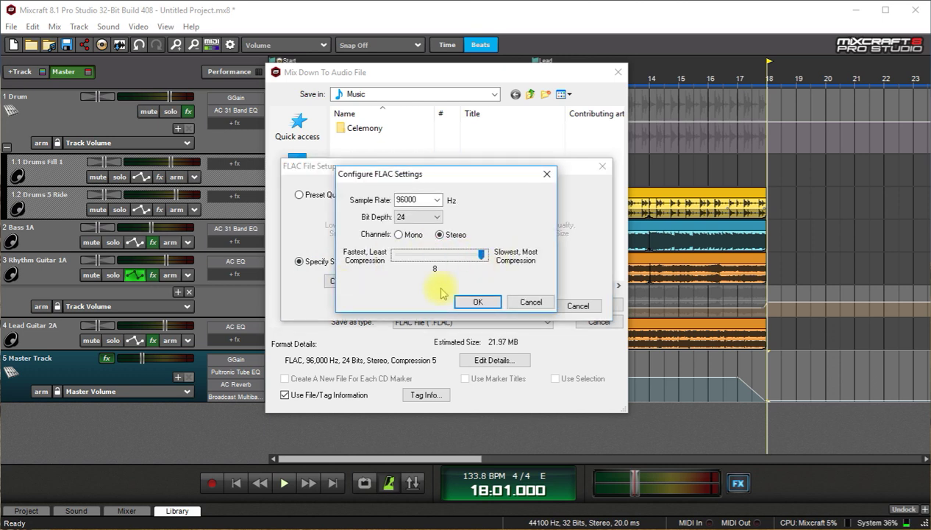
{"action": "left_click", "coordinate": [409, 215]}
{"action": "left_click", "coordinate": [431, 195]}
{"action": "left_click", "coordinate": [436, 201]}
{"action": "left_click", "coordinate": [503, 203]}
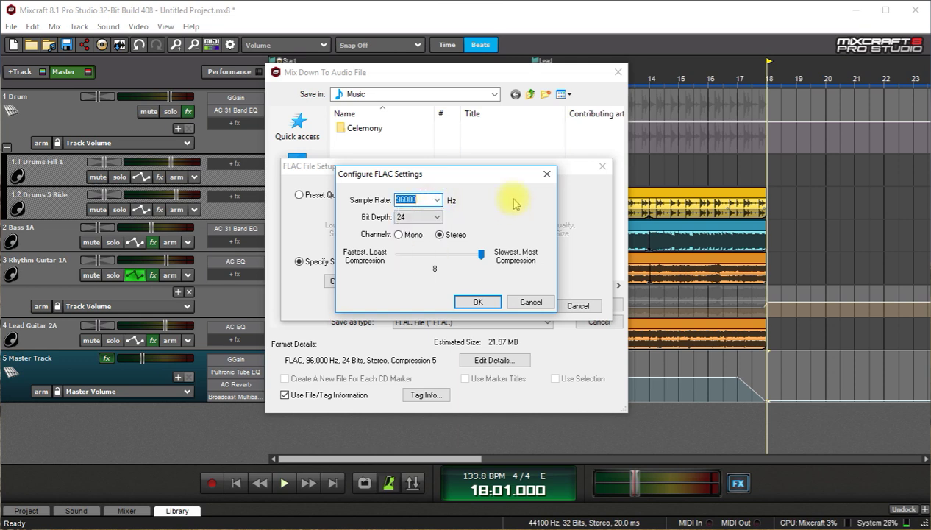
{"action": "left_click", "coordinate": [546, 174]}
{"action": "left_click", "coordinate": [601, 167]}
{"action": "left_click", "coordinate": [618, 72]}
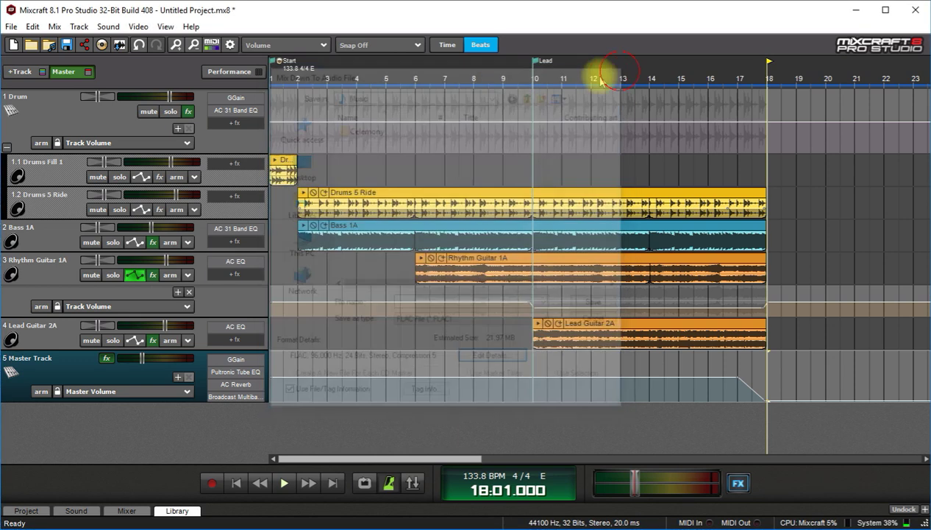